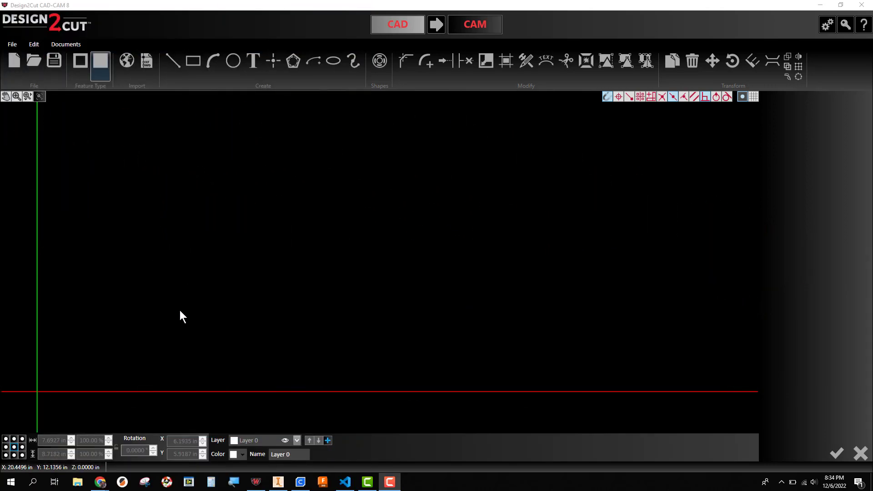
# - Switch to the Chrome image results and open the Clipart Library source page of the potted Christmas tree silhouette
pyautogui.moveTo(99, 485)
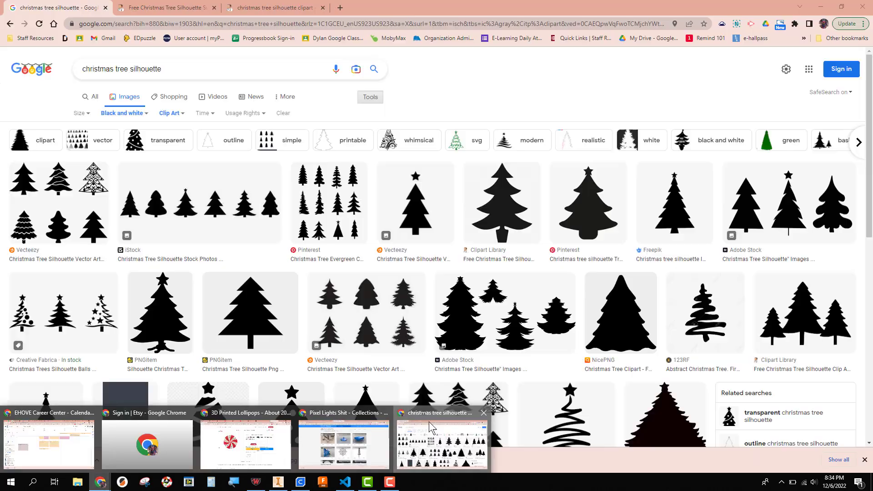
pyautogui.click(430, 421)
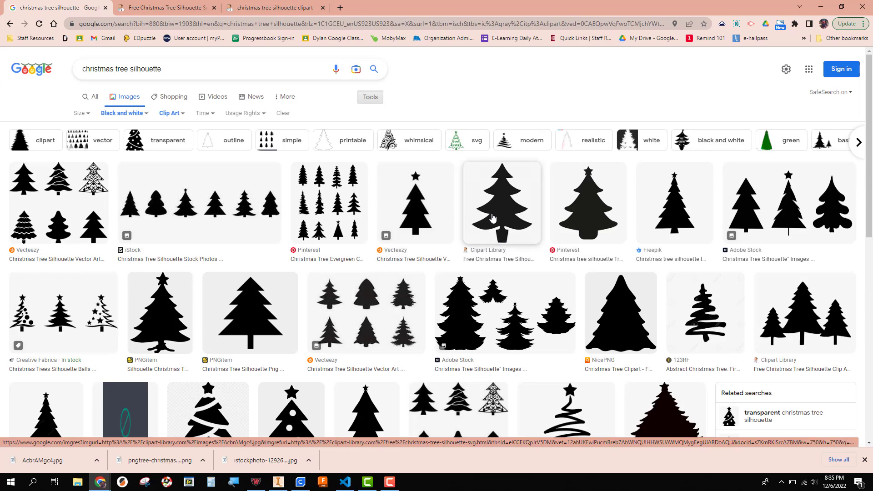
pyautogui.click(492, 217)
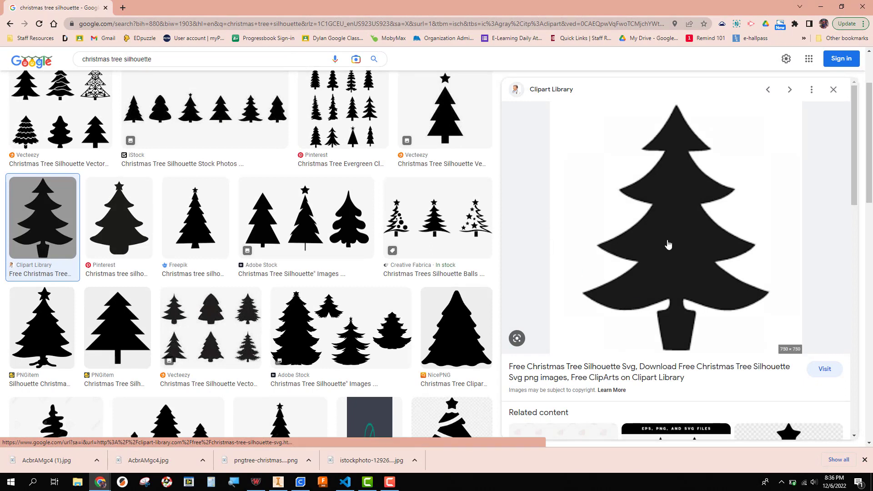
pyautogui.click(675, 278)
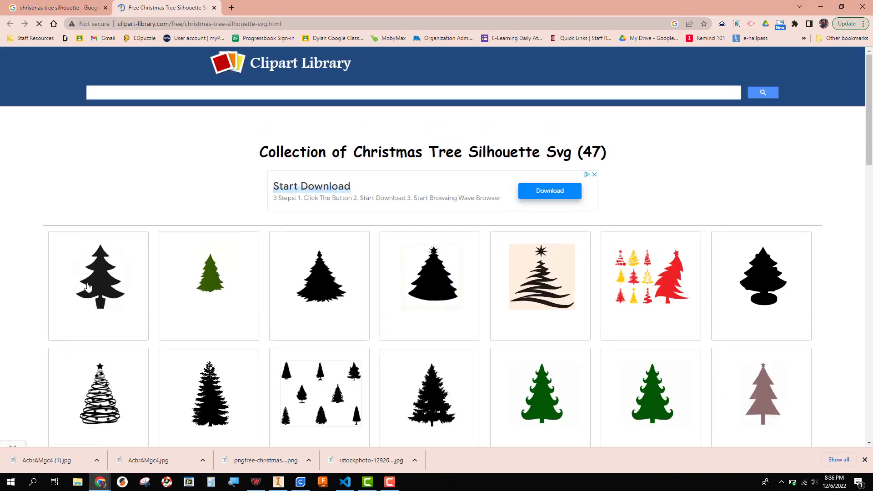
# - Open the potted tree clipart from the Clipart Library collection and download its JPG image
pyautogui.click(98, 283)
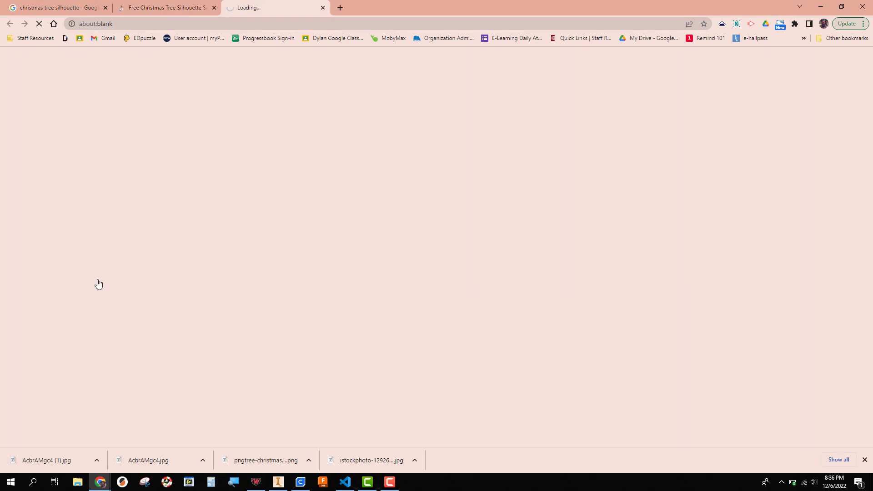
pyautogui.scroll(-1, 542, 341)
pyautogui.scroll(-2, 542, 340)
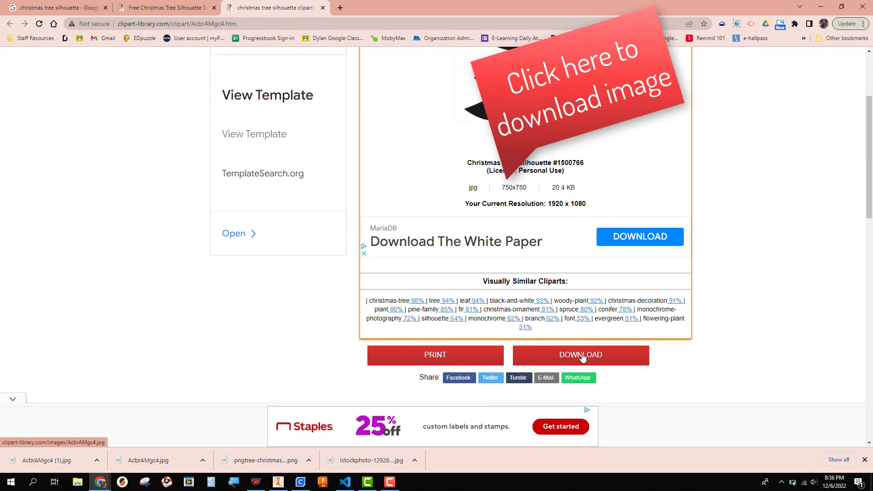
pyautogui.click(582, 358)
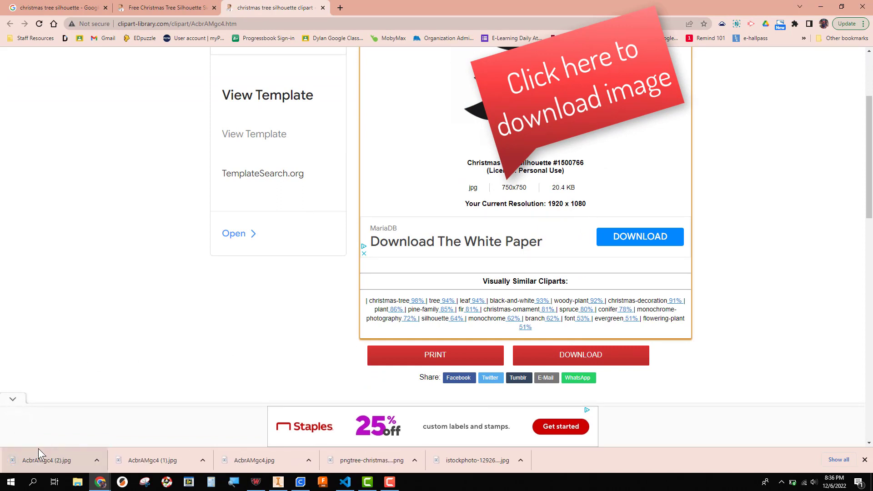
# - Show the downloaded AcbrAMgc4 (2) image in its folder, move it to Pictures and close File Explorer
pyautogui.click(97, 460)
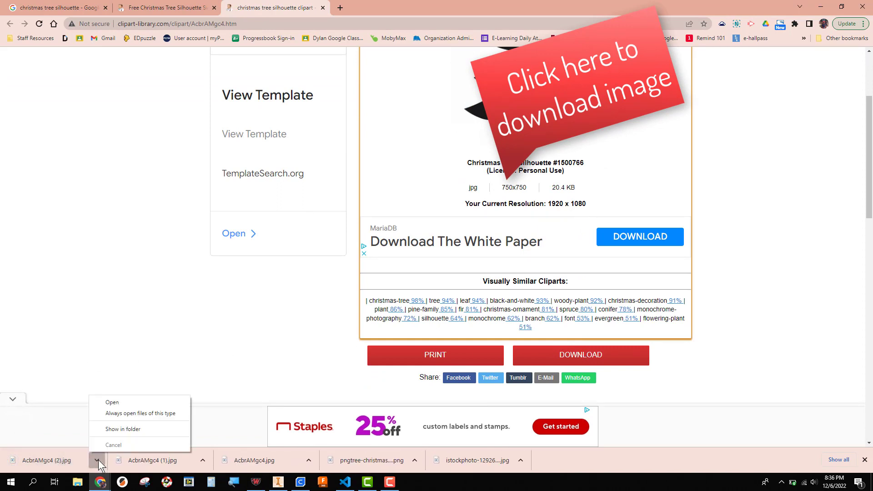
pyautogui.click(114, 430)
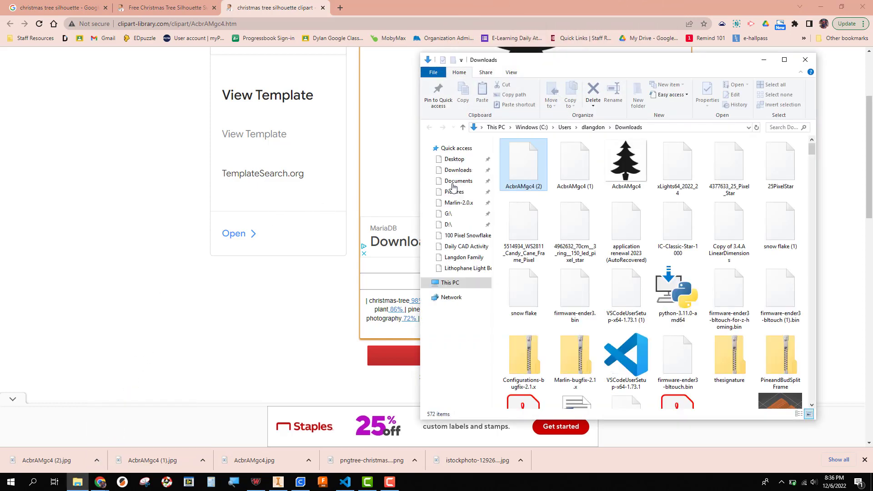
pyautogui.moveTo(528, 171); pyautogui.dragTo(456, 178)
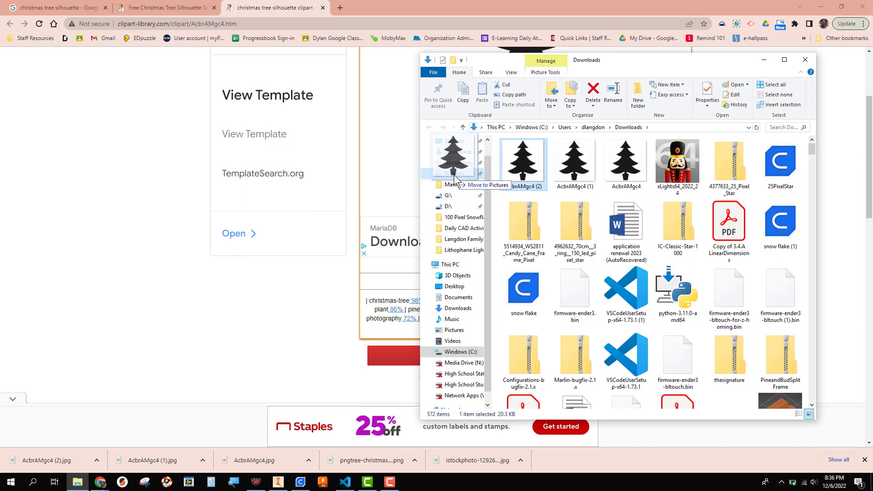
pyautogui.moveTo(454, 176); pyautogui.dragTo(455, 175)
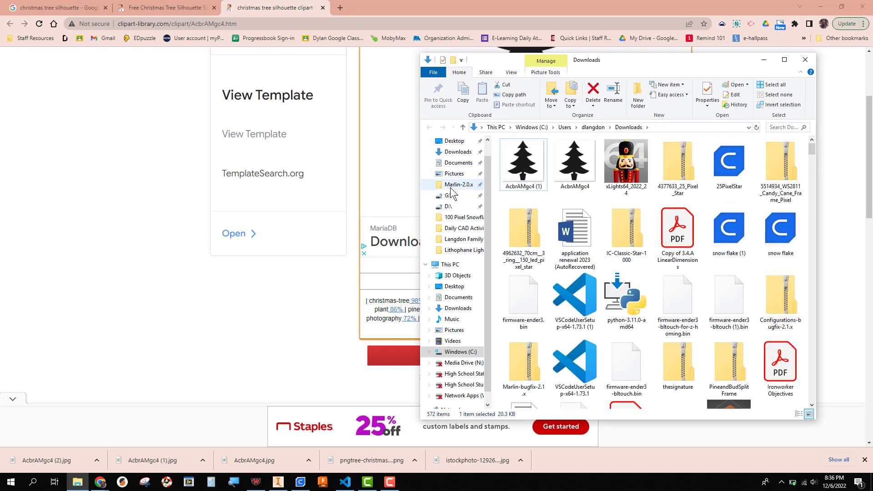
pyautogui.click(808, 62)
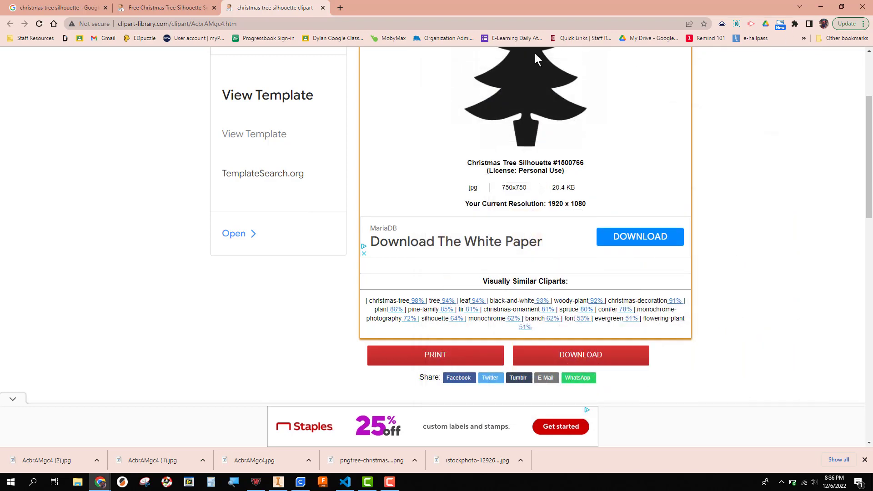
# - Switch to Design2Cut CAD-CAM and load AcbrAMgc4 (2) from the Pictures folder with Import Silhouette
pyautogui.click(820, 6)
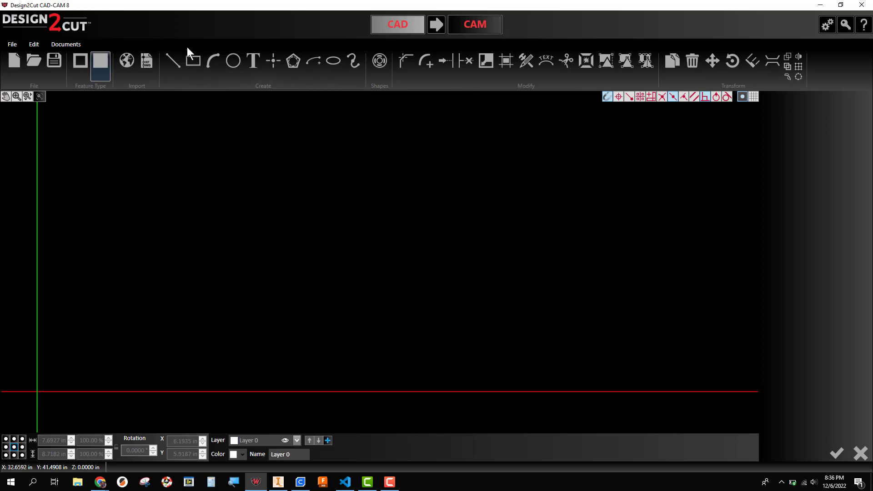
pyautogui.click(130, 58)
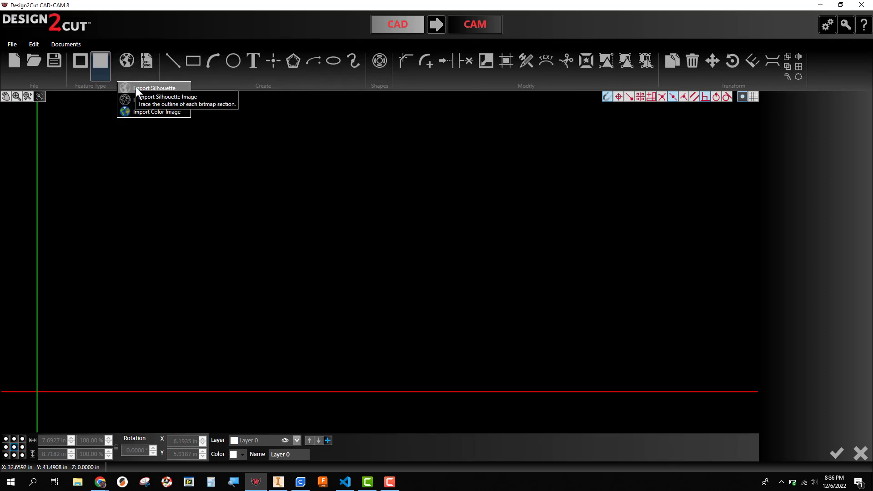
pyautogui.click(136, 87)
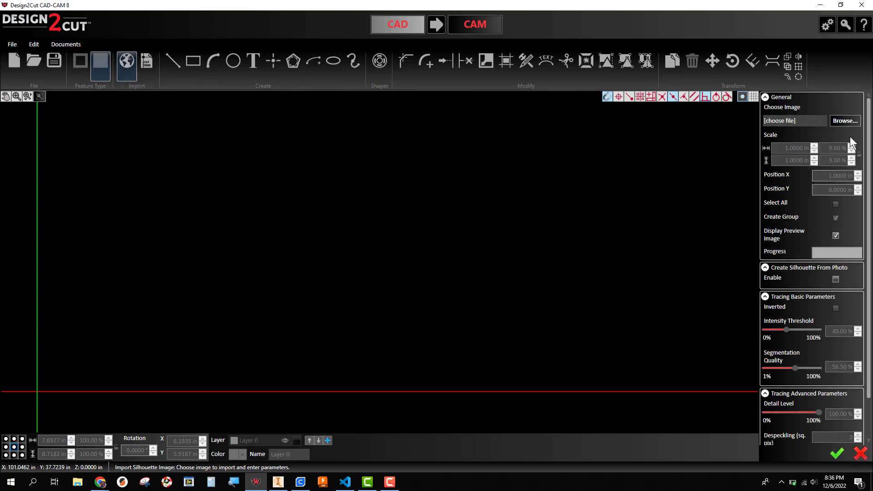
pyautogui.click(841, 121)
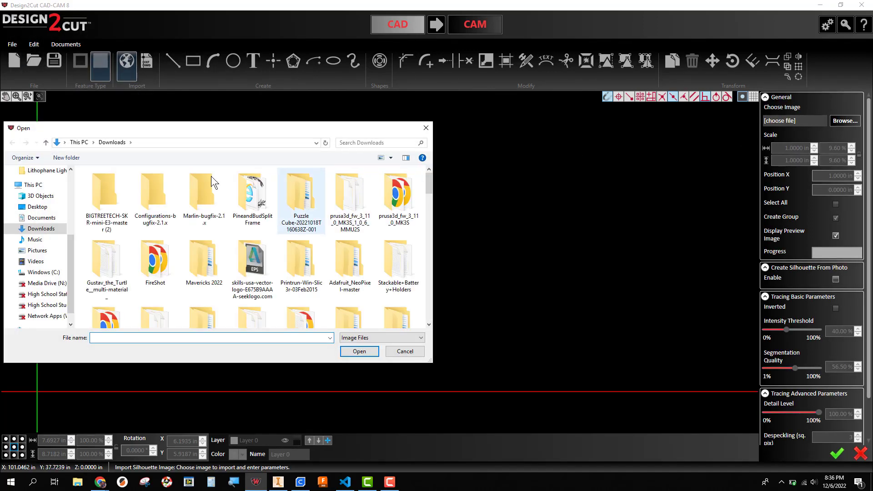
pyautogui.click(51, 252)
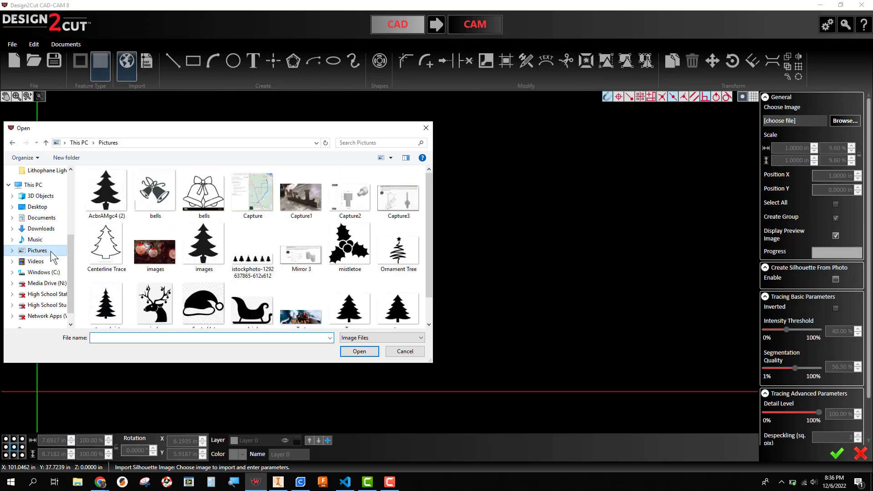
pyautogui.click(117, 183)
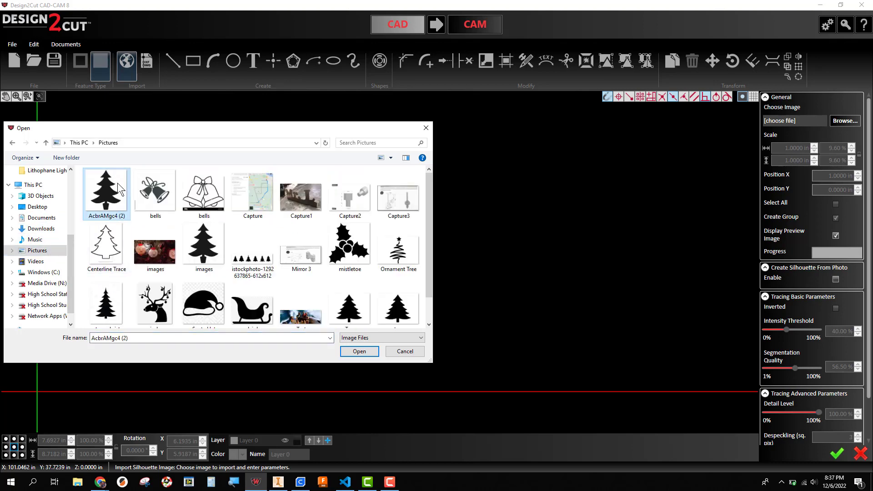
pyautogui.doubleClick(110, 206)
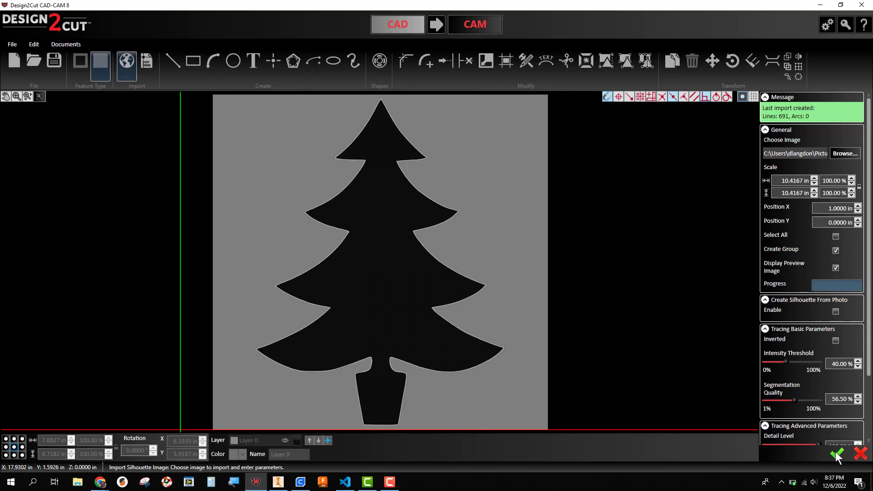
# - Check the traced outline around the tree trunk and accept the silhouette import with its default settings
pyautogui.scroll(3, 389, 381)
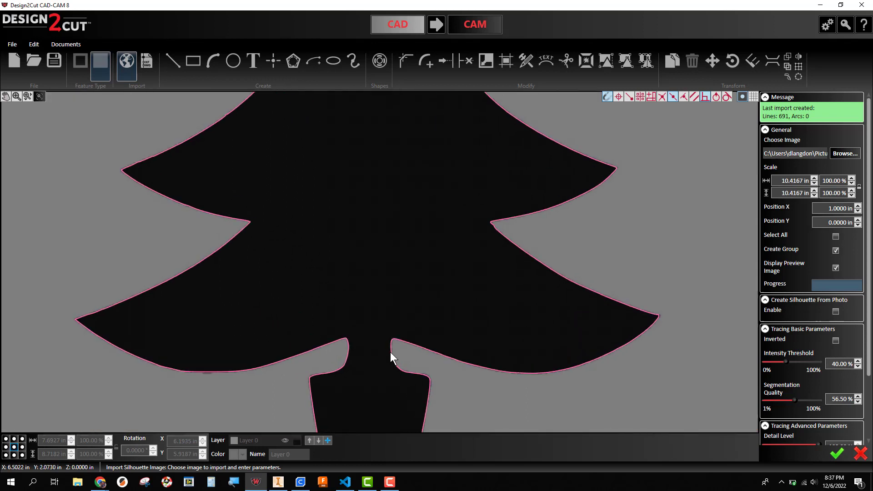
pyautogui.scroll(-5, 353, 284)
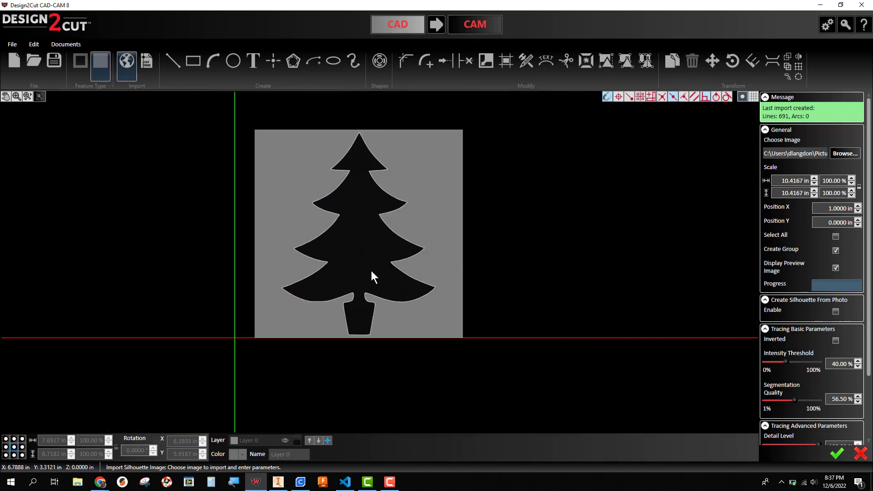
pyautogui.click(837, 453)
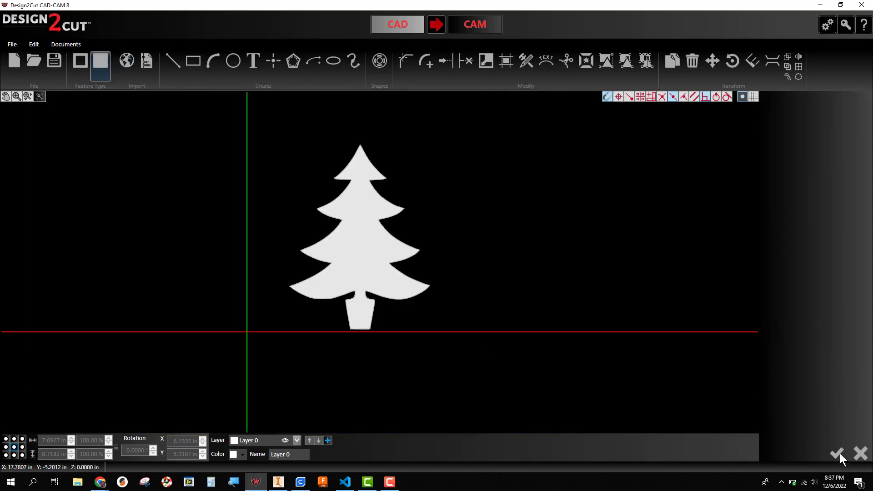
# - Ungroup the imported tree outline into individual line segments
pyautogui.scroll(4, 334, 315)
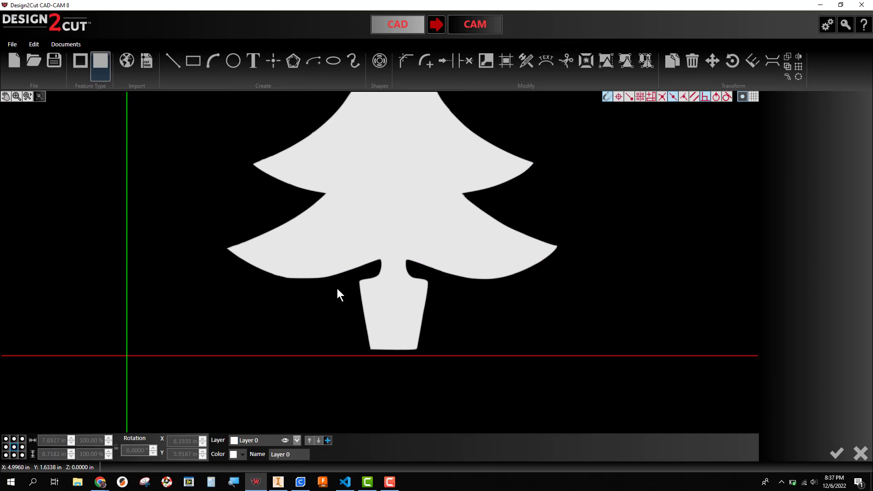
pyautogui.click(339, 274)
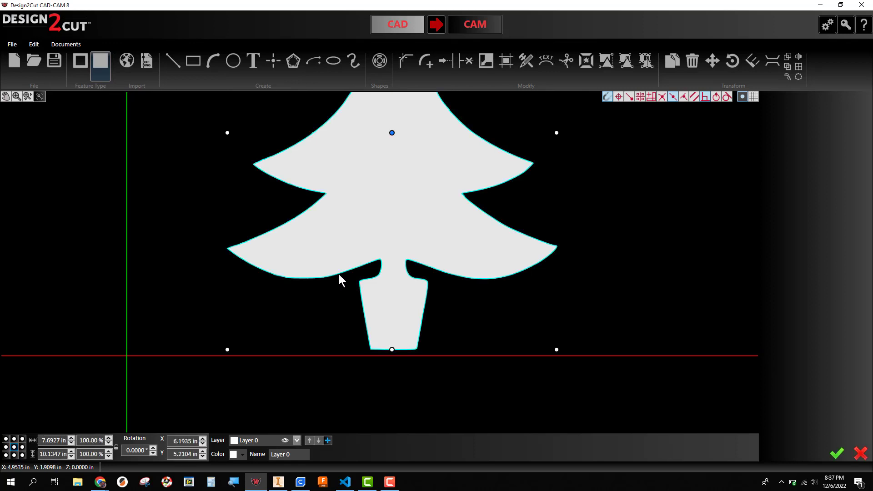
pyautogui.click(626, 67)
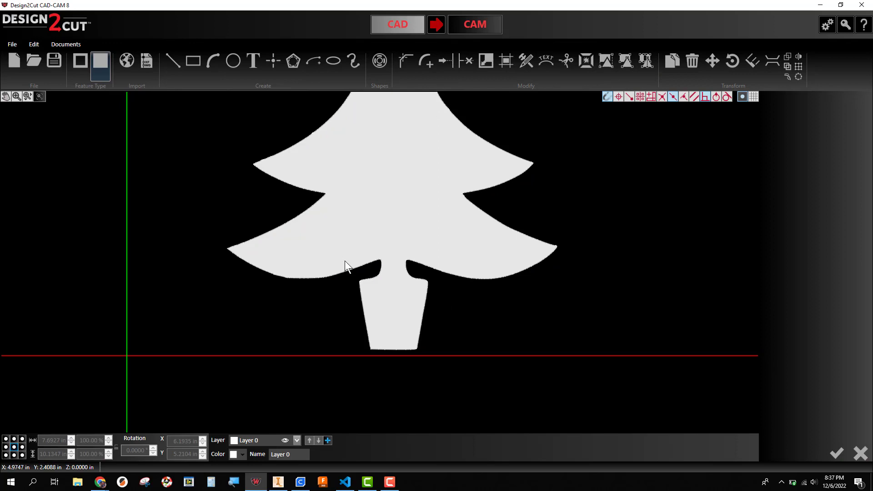
# - Delete all outline segments forming the pot beneath the tree
pyautogui.scroll(-1, 389, 279)
pyautogui.scroll(5, 396, 266)
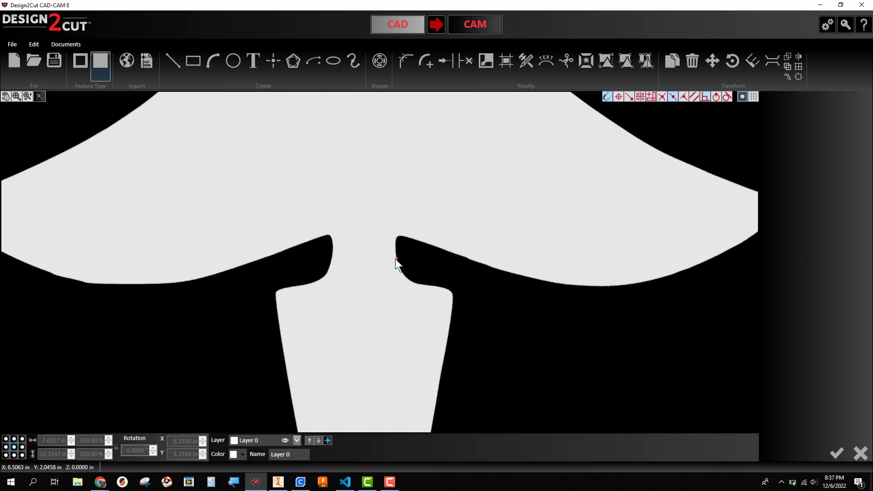
pyautogui.scroll(-3, 376, 282)
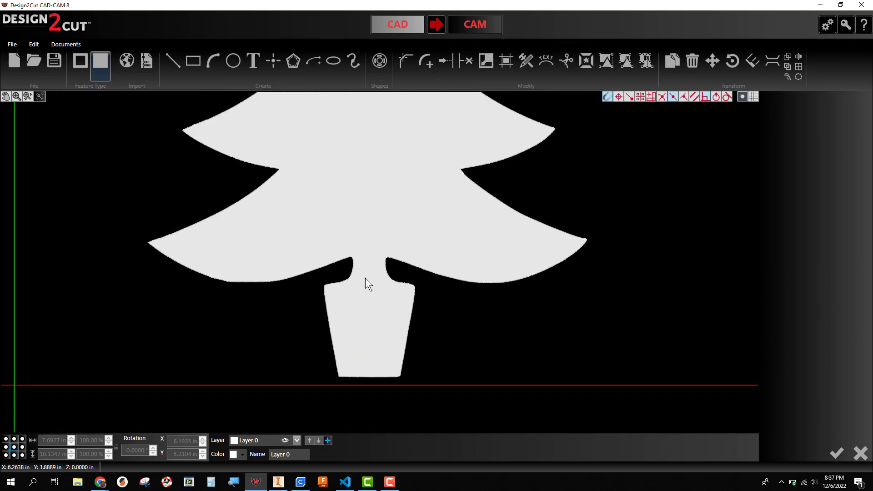
pyautogui.moveTo(320, 276); pyautogui.dragTo(418, 373)
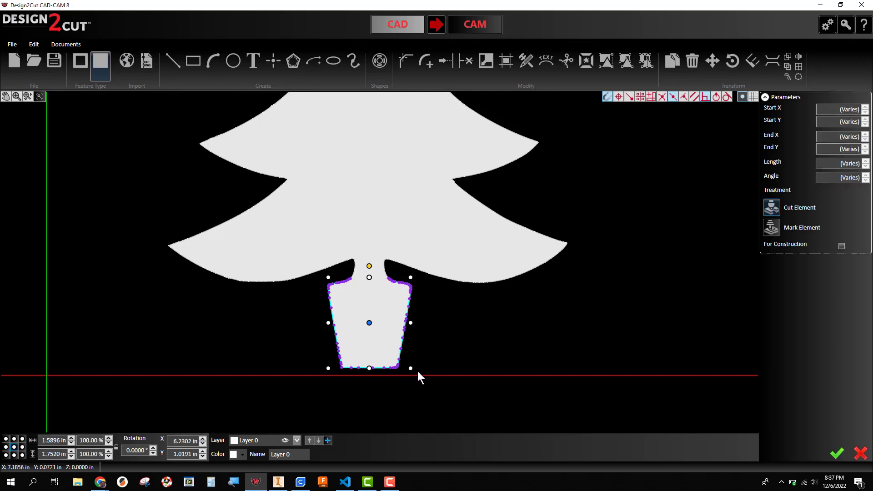
pyautogui.press('Delete')
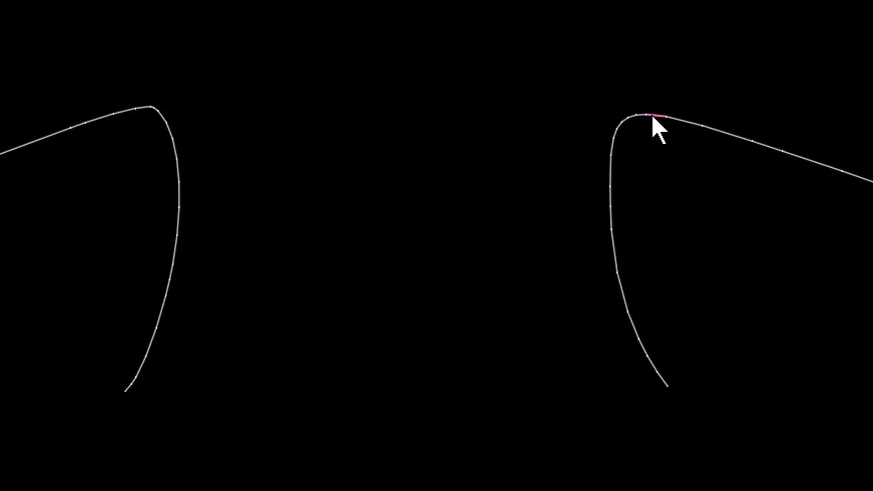
# - Delete the remaining curved trunk segments on the tree's right side up to the end of the branch line
pyautogui.scroll(2, 641, 116)
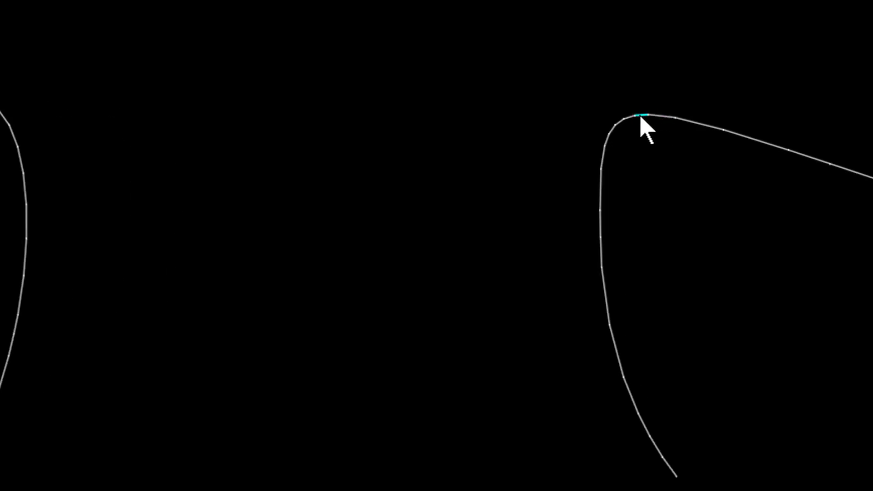
pyautogui.press('Delete')
pyautogui.press('Delete')
pyautogui.moveTo(585, 96); pyautogui.dragTo(638, 490)
pyautogui.press('Delete')
pyautogui.moveTo(585, 363); pyautogui.dragTo(707, 490)
pyautogui.press('Delete')
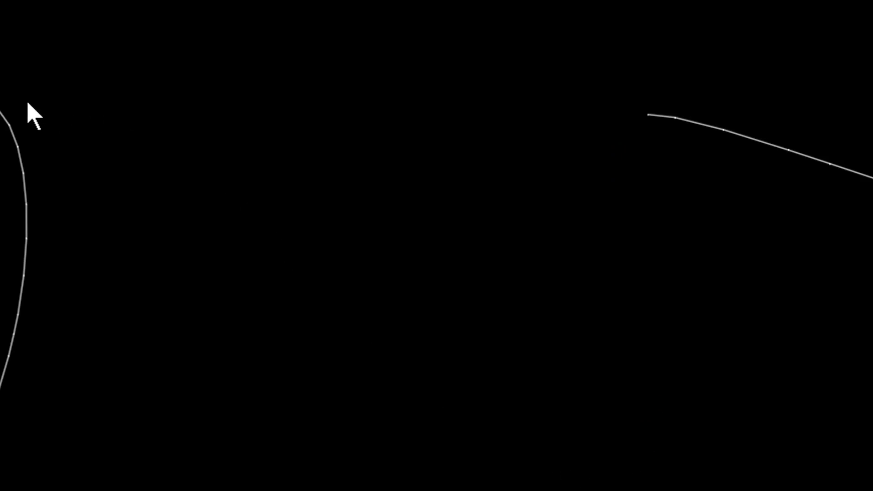
# - Delete the remaining curved trunk segments on the tree's left side up to the end of the branch line
pyautogui.scroll(1, 1, 121)
pyautogui.moveTo(159, 157); pyautogui.dragTo(685, 76, button='middle')
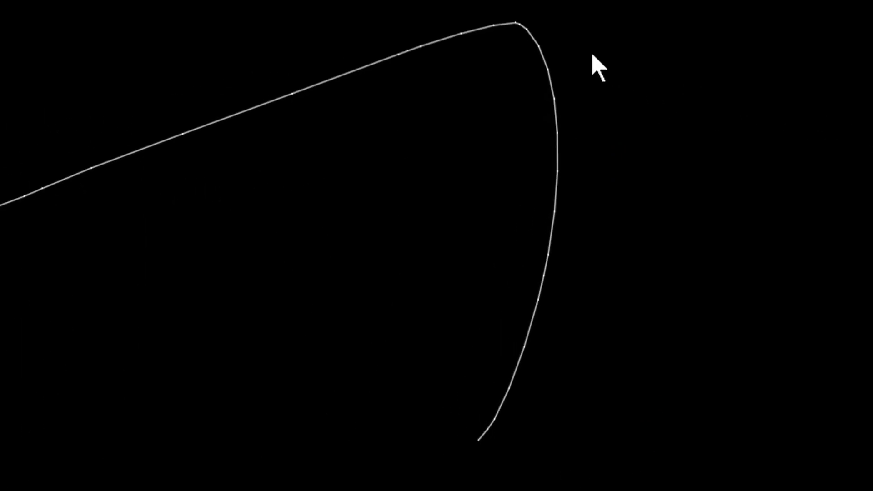
pyautogui.scroll(5, 540, 38)
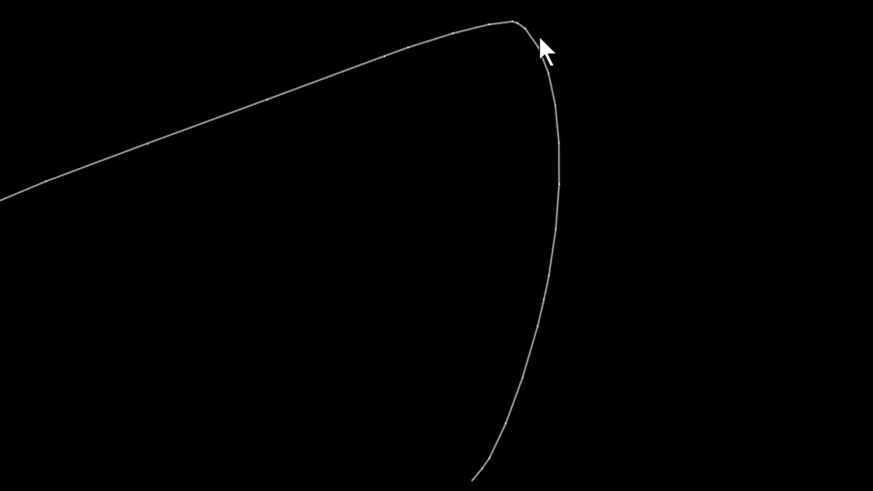
pyautogui.click(511, 21)
pyautogui.moveTo(511, 13); pyautogui.dragTo(679, 421)
pyautogui.press('Delete')
pyautogui.scroll(-8, 627, 384)
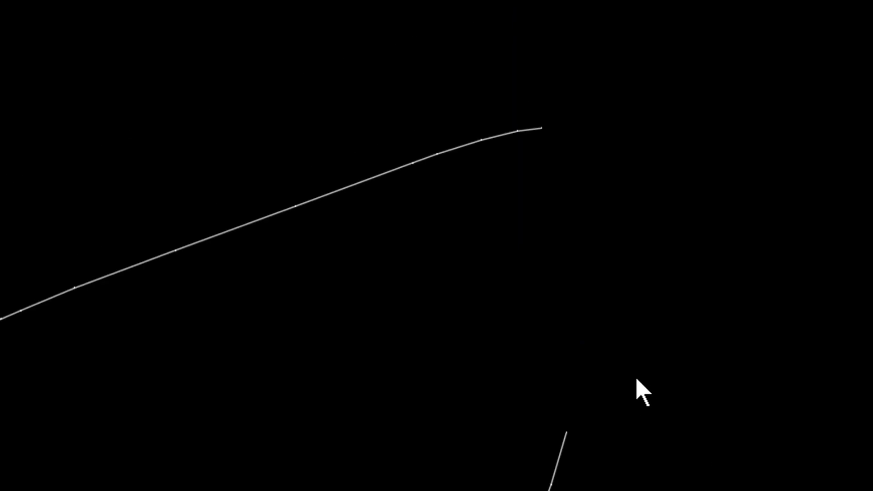
pyautogui.moveTo(639, 372); pyautogui.dragTo(617, 220, button='middle')
pyautogui.moveTo(479, 212); pyautogui.dragTo(637, 427)
pyautogui.press('Delete')
pyautogui.moveTo(864, 354); pyautogui.dragTo(694, 299, button='middle')
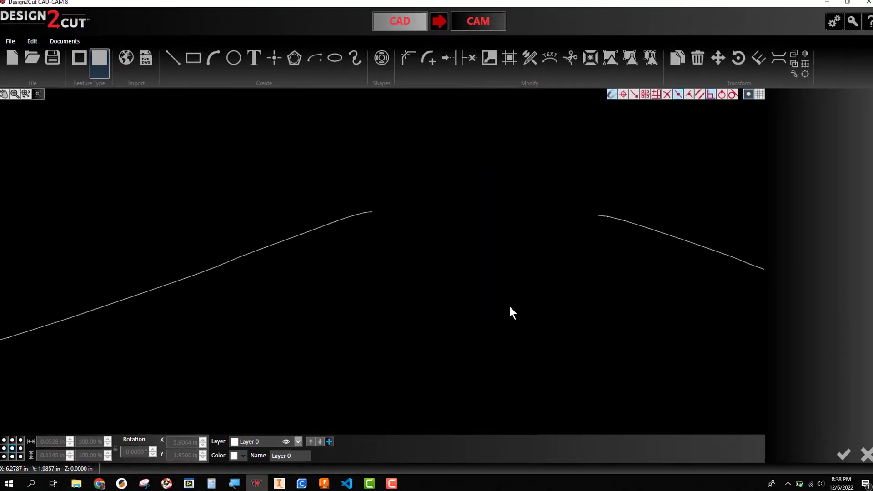
# - Prepare the Line tool for closing the tree's base by turning on endpoint snapping and leaving centre and quadrant snapping off
pyautogui.scroll(-5, 508, 306)
pyautogui.moveTo(563, 309); pyautogui.dragTo(387, 304, button='middle')
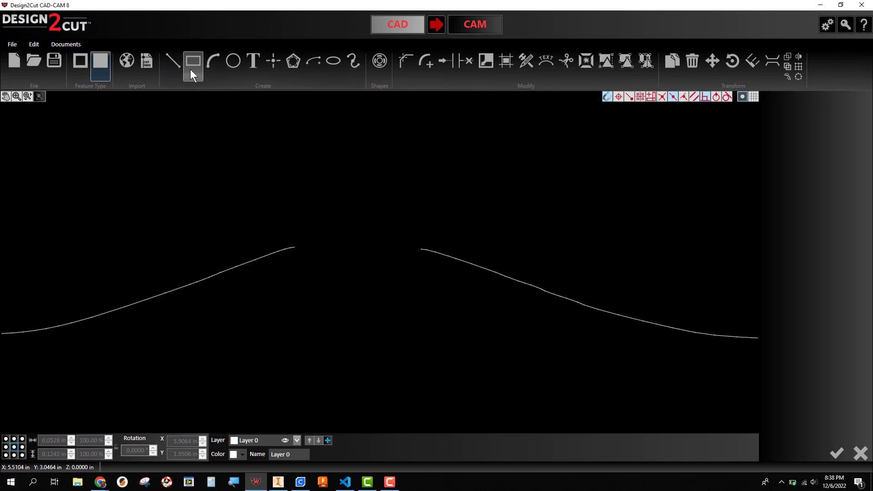
pyautogui.click(179, 64)
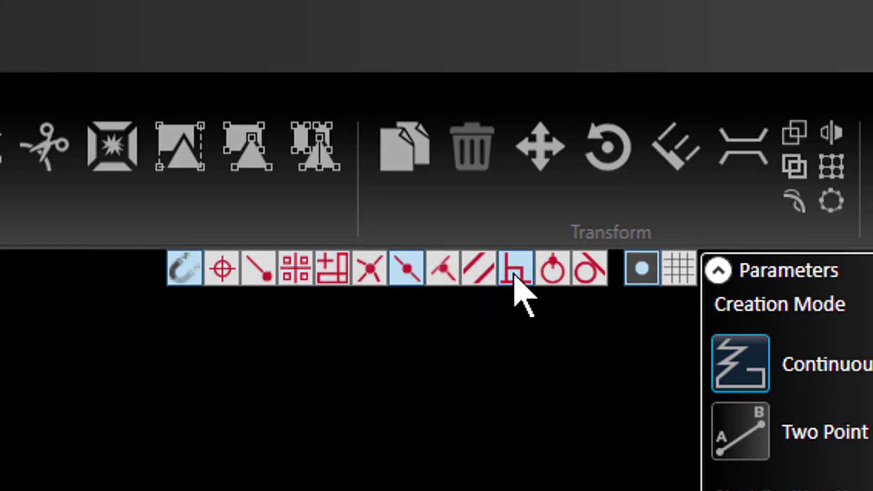
pyautogui.click(478, 269)
pyautogui.click(221, 274)
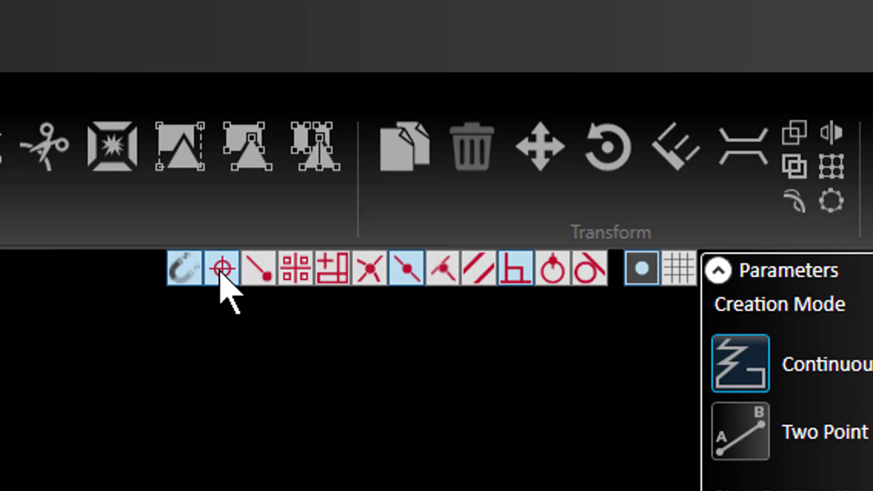
pyautogui.click(265, 278)
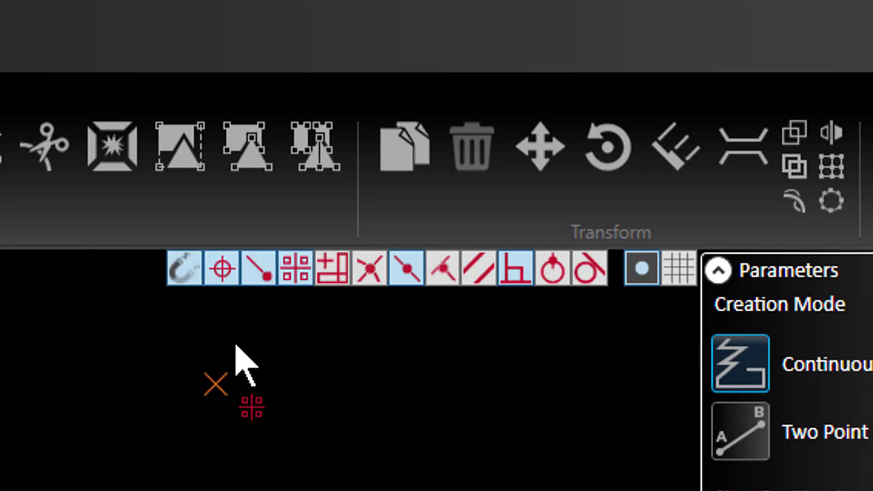
pyautogui.click(221, 272)
pyautogui.click(259, 274)
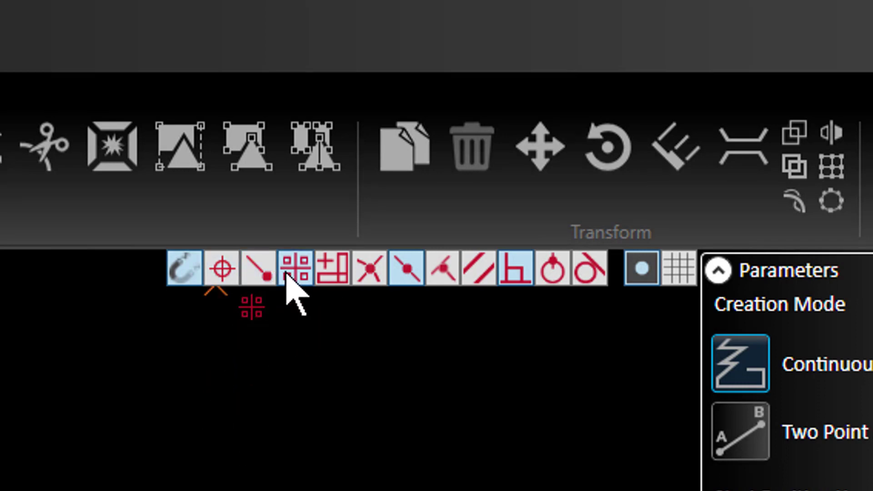
pyautogui.click(291, 275)
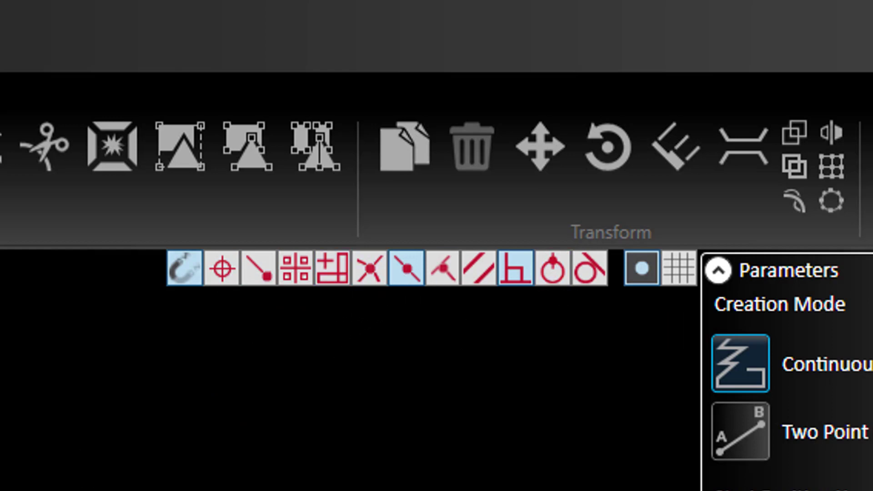
pyautogui.click(258, 282)
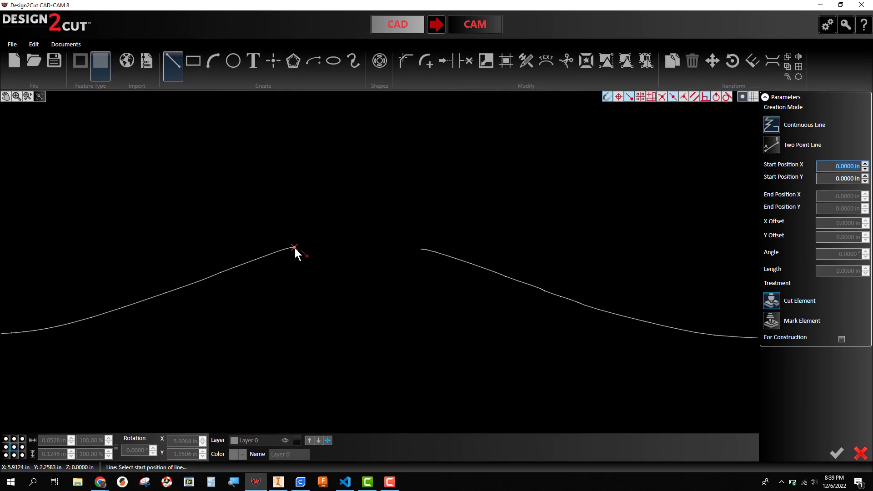
# - Draw a line joining the two open branch ends to close the gap in the tree's base
pyautogui.click(294, 247)
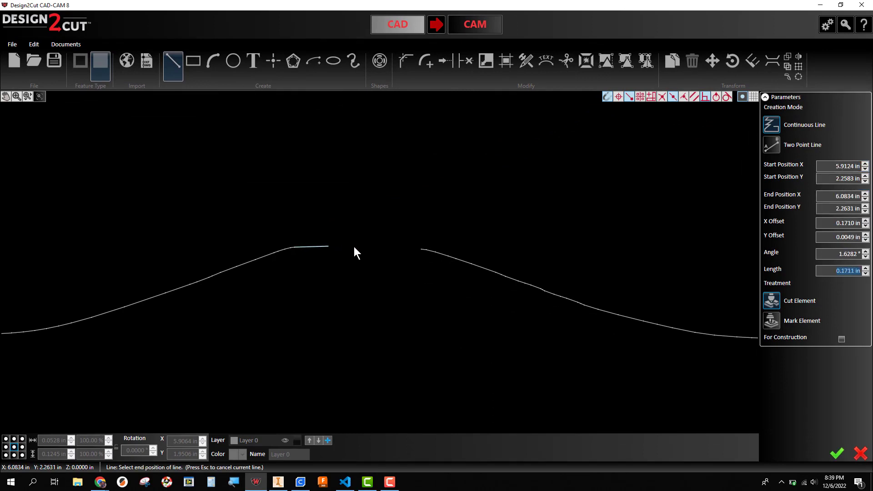
pyautogui.click(420, 249)
pyautogui.scroll(3, 435, 325)
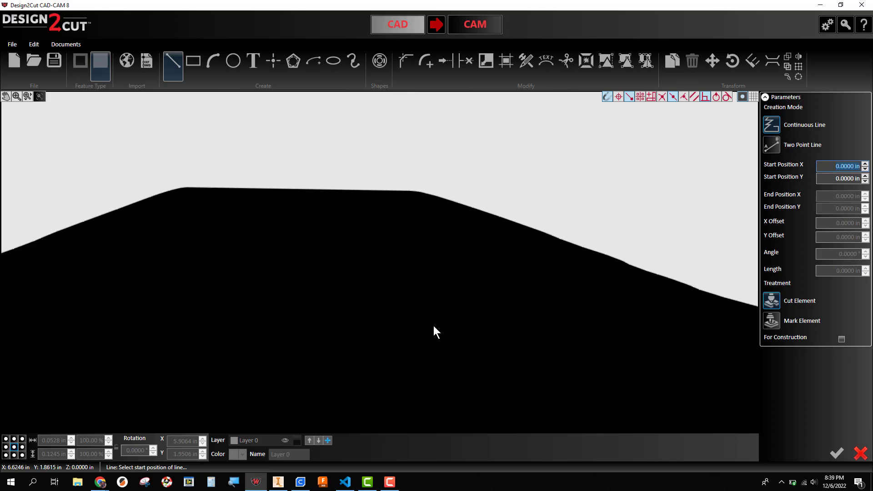
pyautogui.scroll(-4, 425, 315)
pyautogui.scroll(-6, 422, 318)
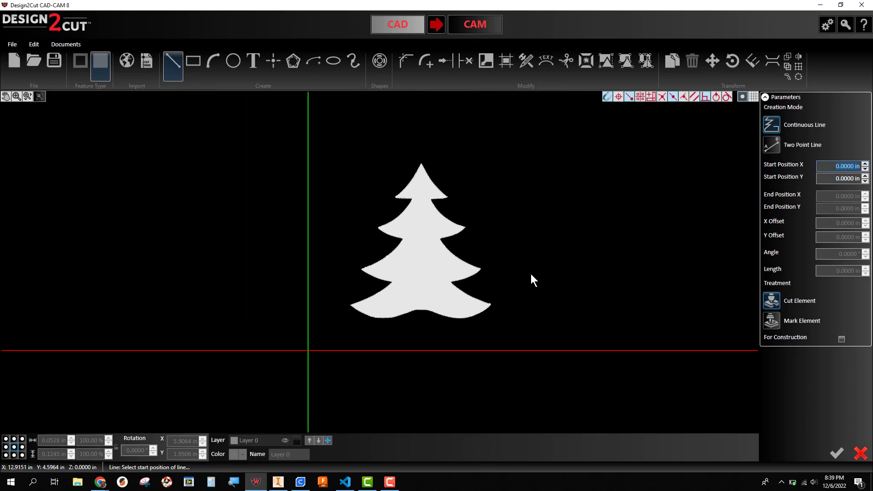
pyautogui.click(335, 145)
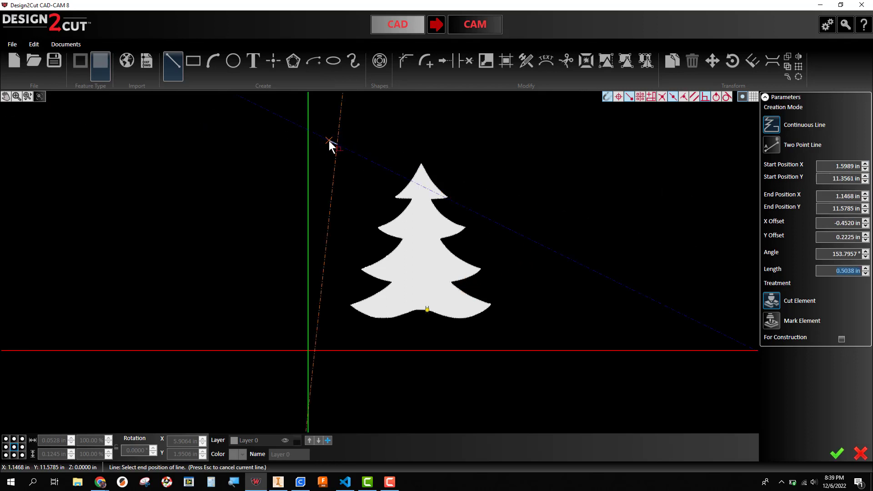
pyautogui.press('Escape')
pyautogui.press('Escape')
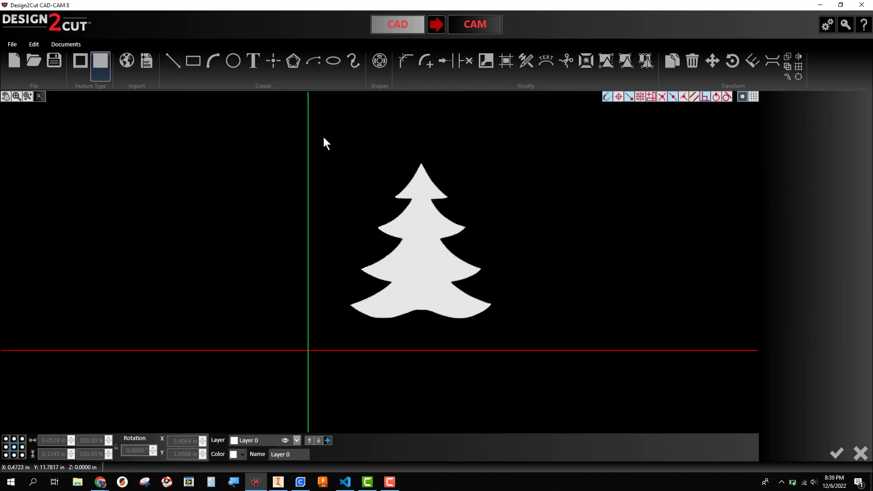
# - Resize the whole tree outline to 7 in wide and 8 in high
pyautogui.moveTo(326, 136); pyautogui.dragTo(516, 347)
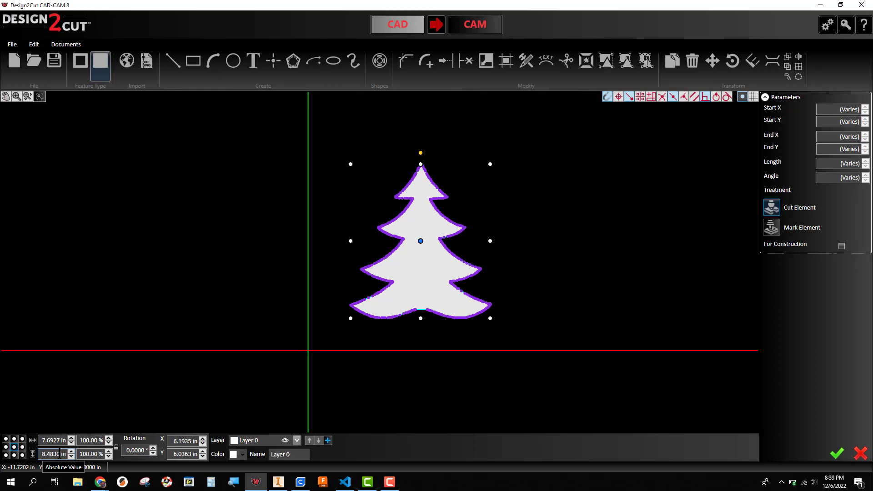
pyautogui.click(40, 441)
pyautogui.write('7')
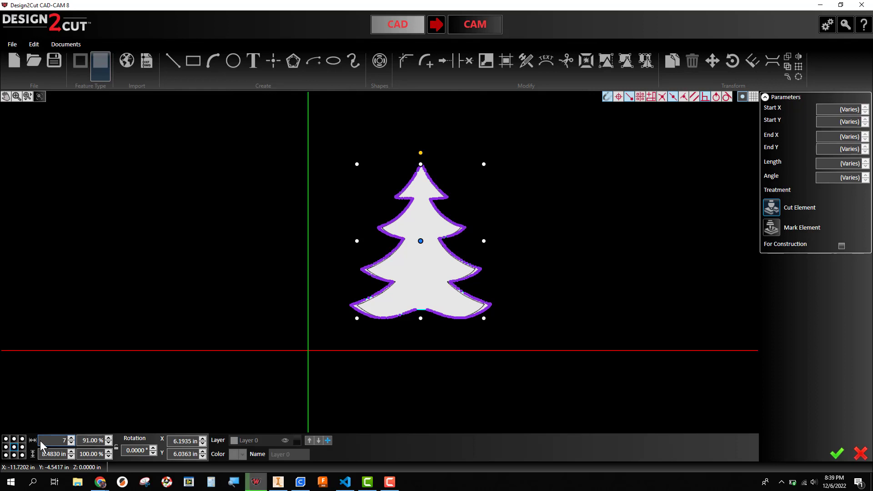
pyautogui.press('Tab')
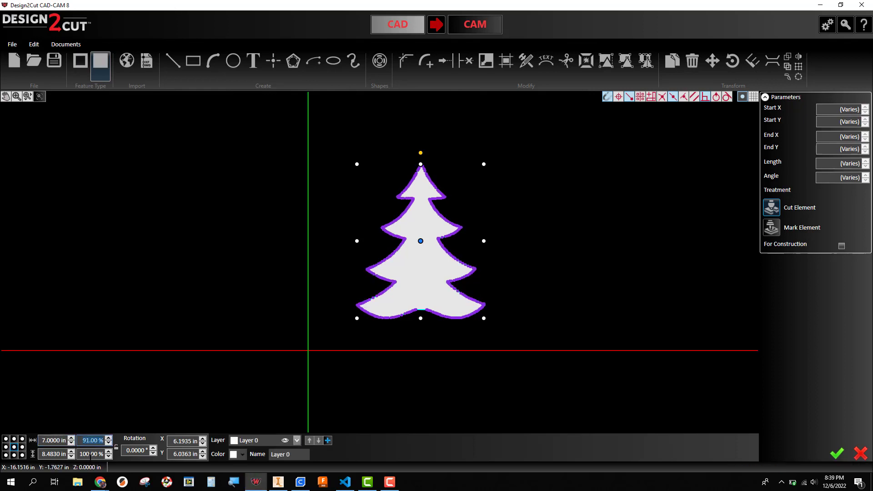
pyautogui.press('Tab')
pyautogui.write('8')
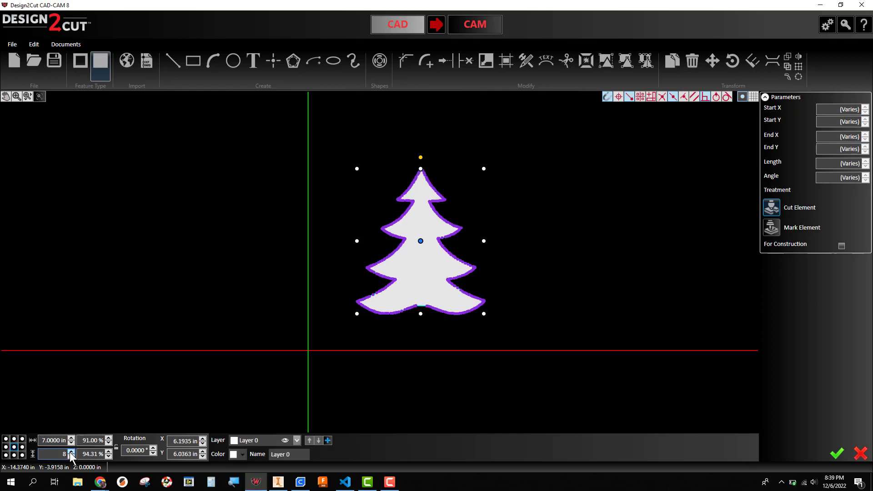
pyautogui.click(437, 339)
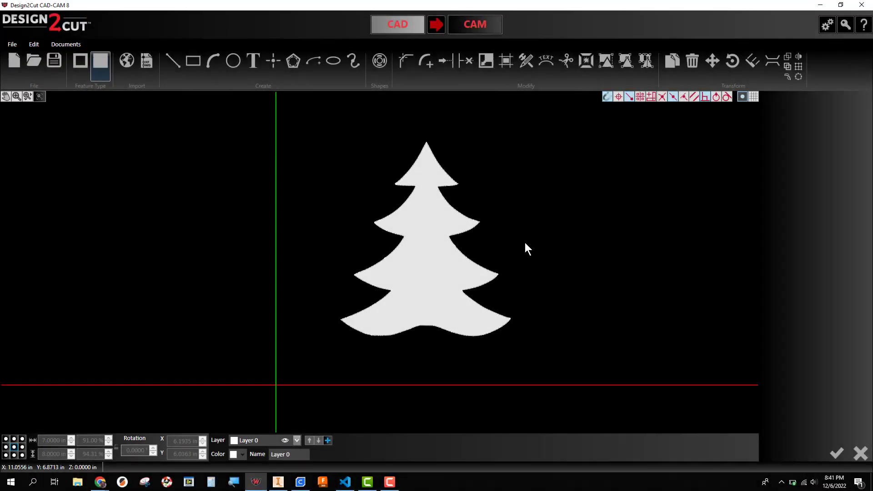
# - Start a line from the endpoint at the tree's tip and set its angle to -90°
pyautogui.click(171, 56)
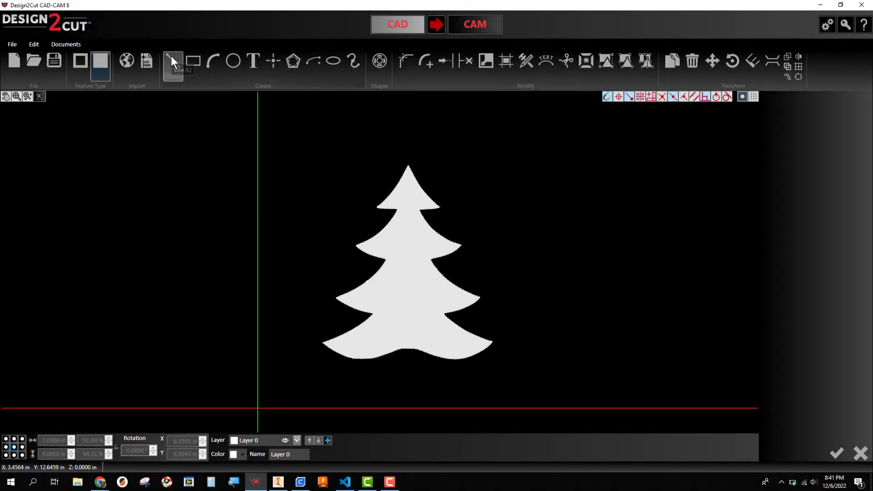
pyautogui.click(171, 55)
pyautogui.scroll(2, 424, 163)
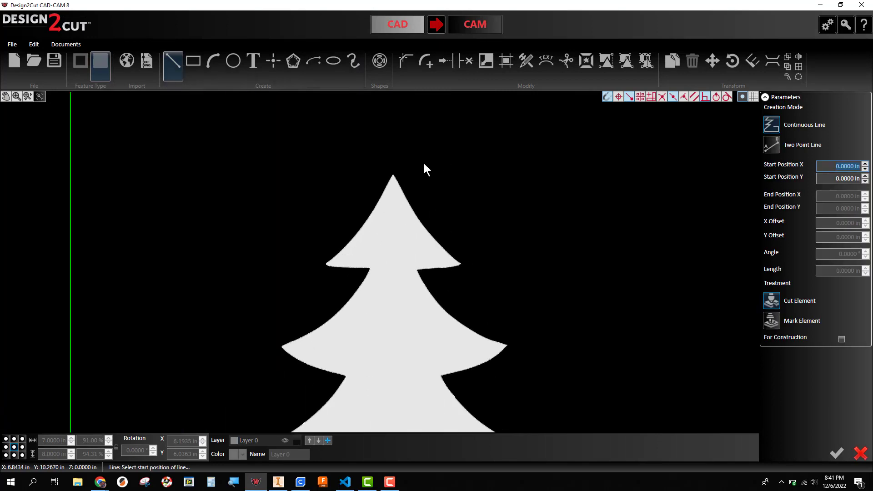
pyautogui.scroll(3, 394, 174)
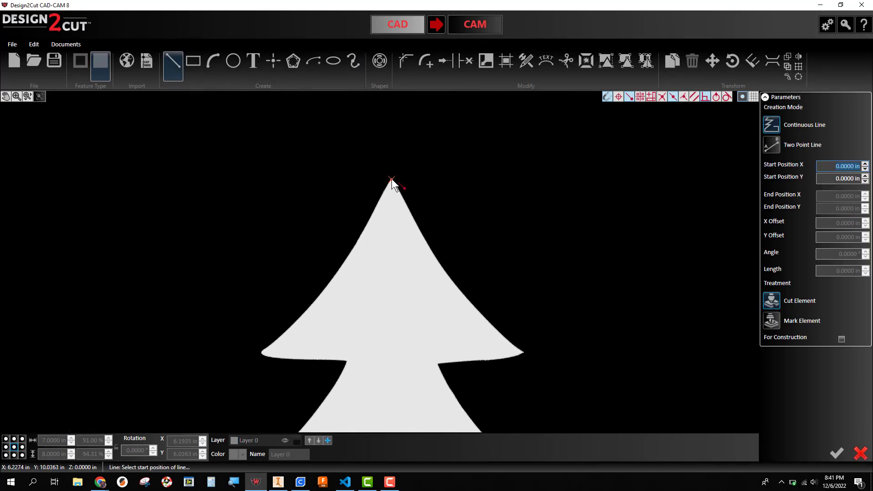
pyautogui.click(392, 178)
pyautogui.scroll(1, 404, 309)
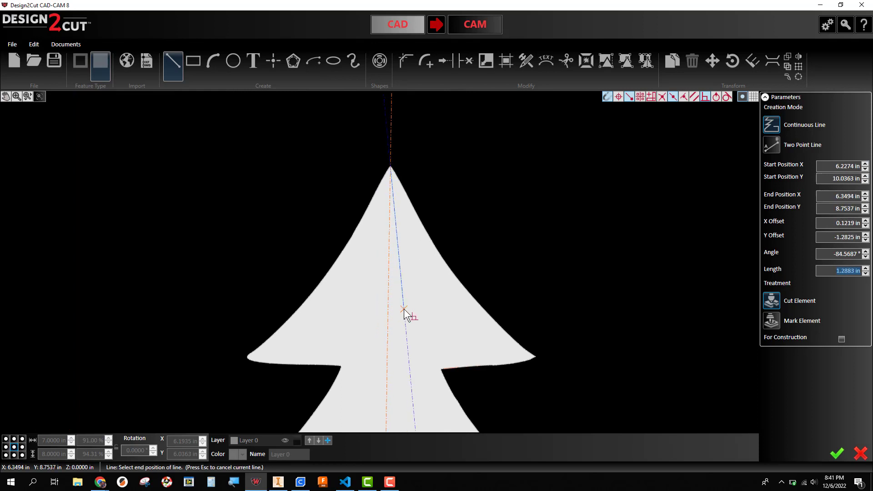
pyautogui.scroll(1, 404, 309)
pyautogui.scroll(-6, 405, 309)
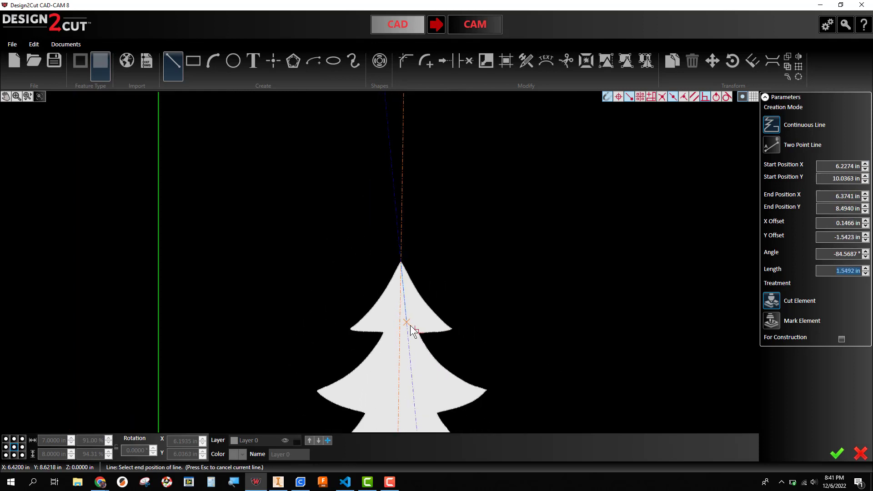
pyautogui.scroll(-7, 409, 327)
pyautogui.moveTo(440, 325); pyautogui.dragTo(425, 171, button='middle')
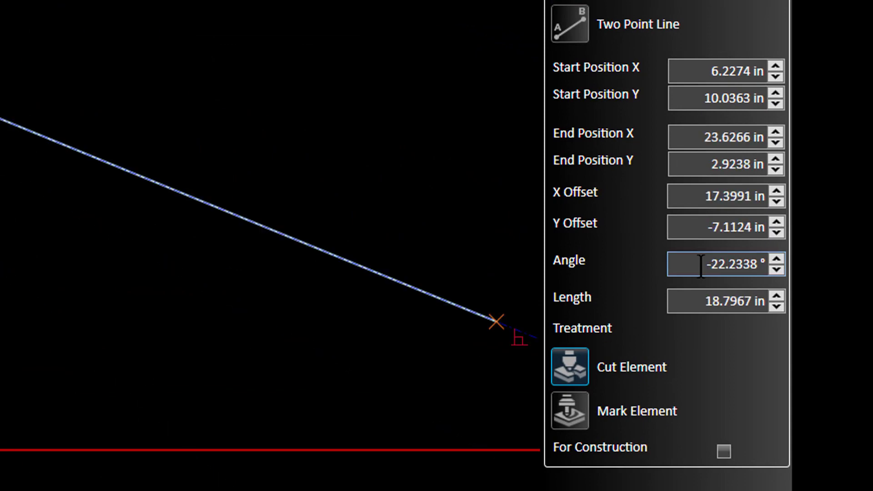
pyautogui.click(700, 264)
pyautogui.write('-90')
pyautogui.press('Return')
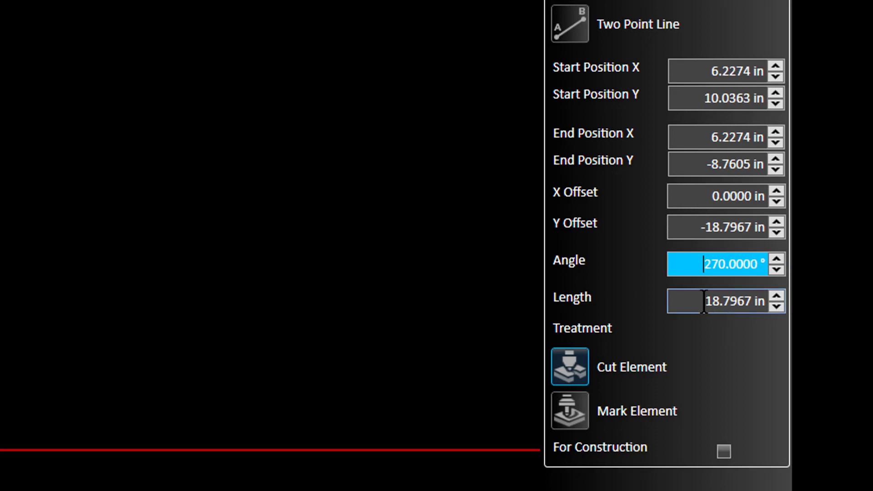
# - Set the vertical line's length to 8.5 in, mark it for construction, and accept it without continuing to another segment
pyautogui.click(750, 303)
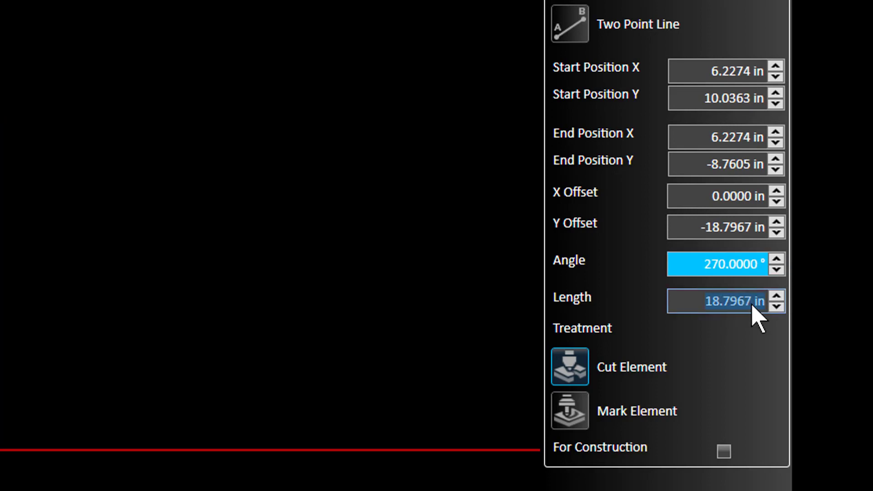
pyautogui.write('8.5')
pyautogui.press('Return')
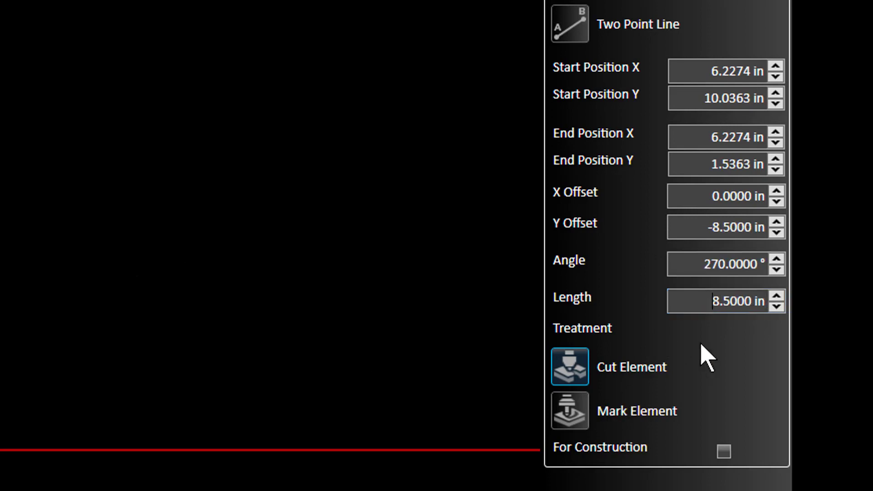
pyautogui.click(723, 451)
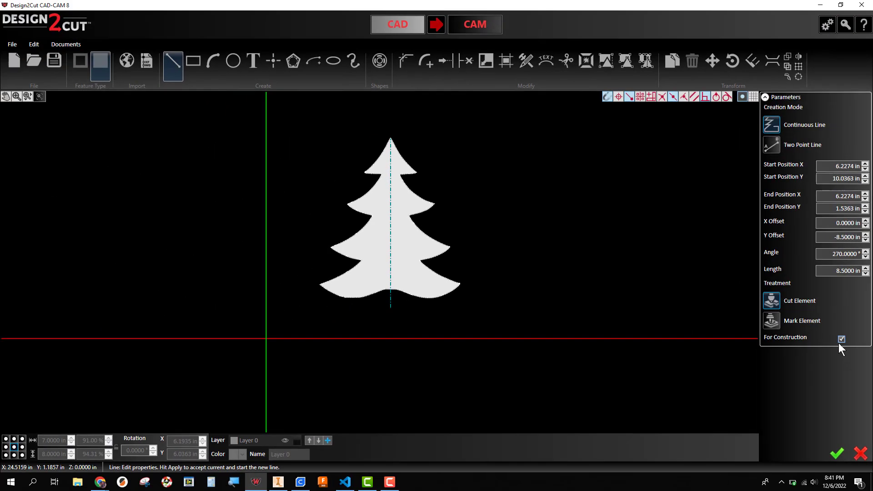
pyautogui.click(836, 453)
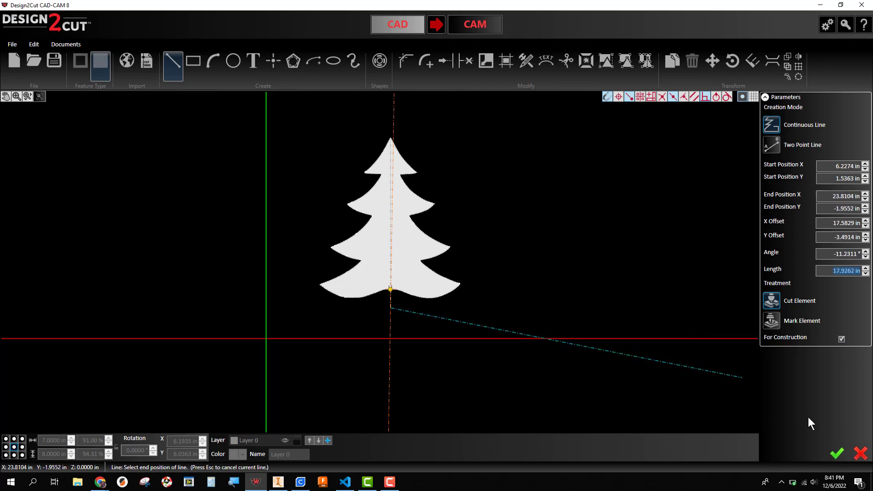
pyautogui.click(859, 453)
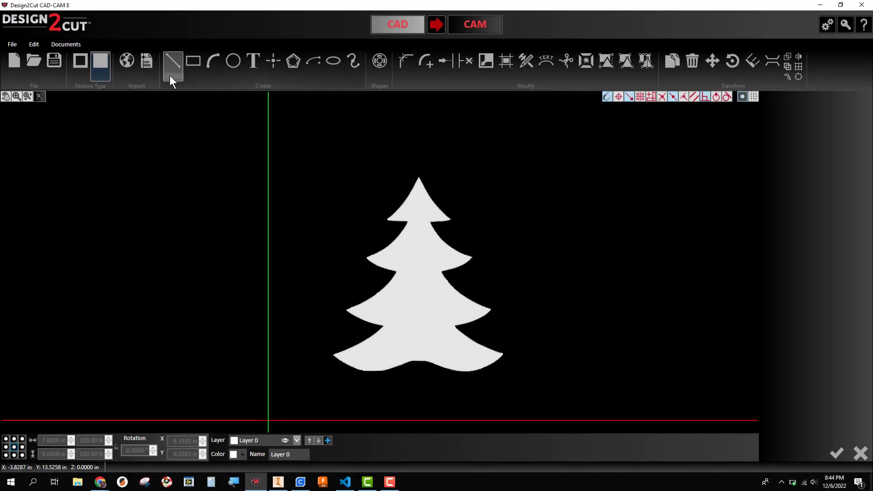
# - Begin a line at the tree's tip endpoint and set its angle to -90° so it runs straight down
pyautogui.click(171, 63)
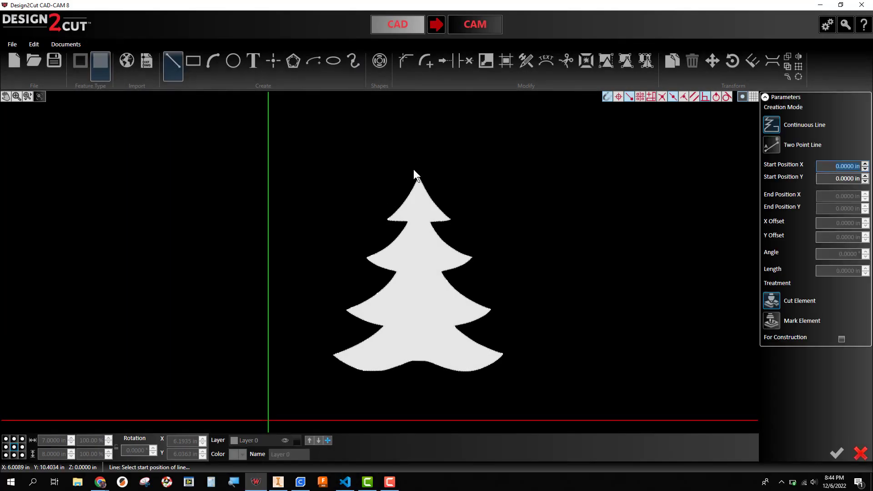
pyautogui.scroll(1, 415, 175)
pyautogui.scroll(2, 419, 181)
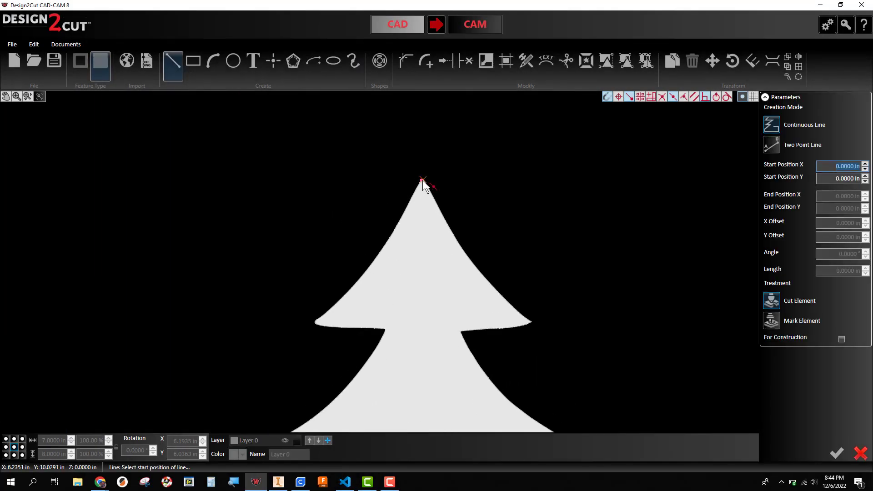
pyautogui.click(422, 179)
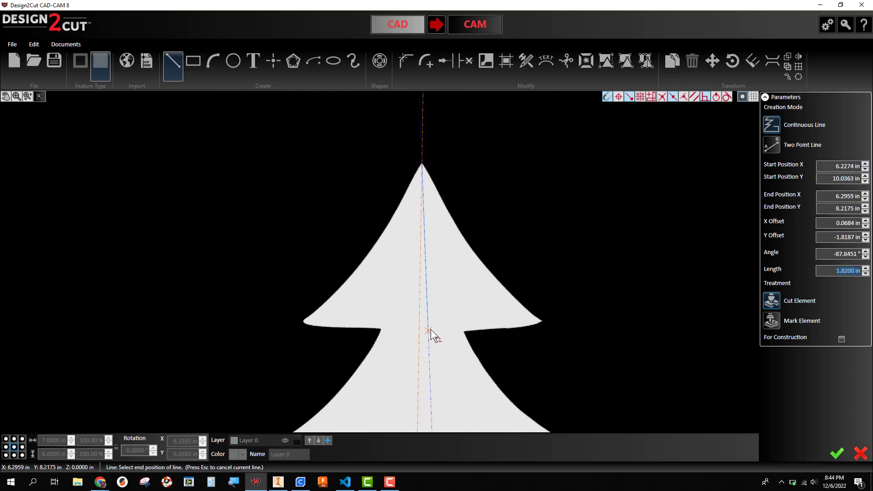
pyautogui.scroll(-3, 431, 330)
pyautogui.moveTo(461, 324); pyautogui.dragTo(406, 88, button='middle')
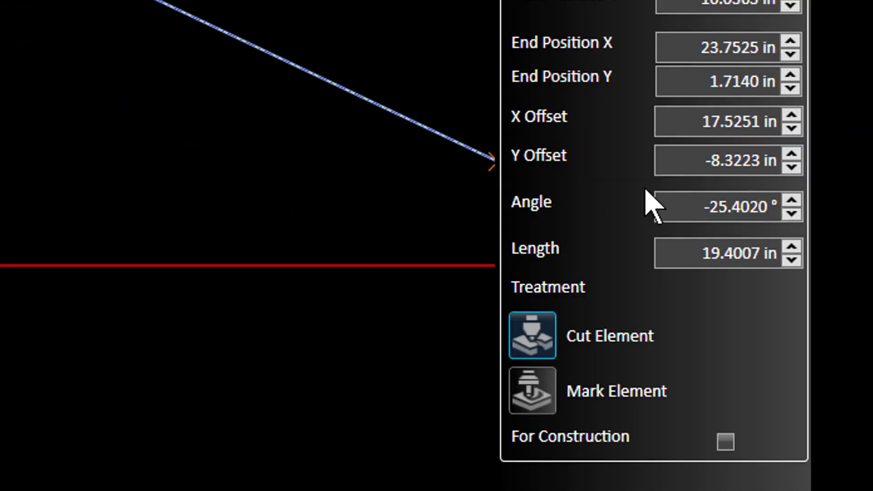
pyautogui.click(709, 206)
pyautogui.write('-90')
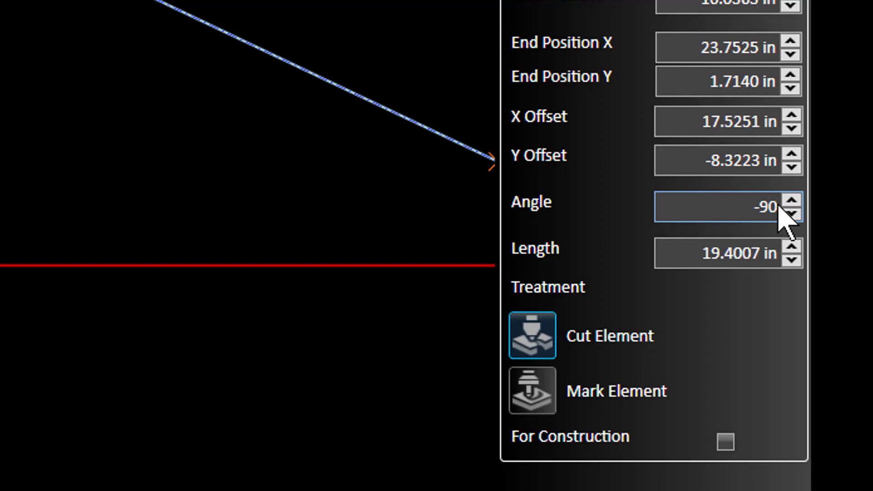
pyautogui.press('Tab')
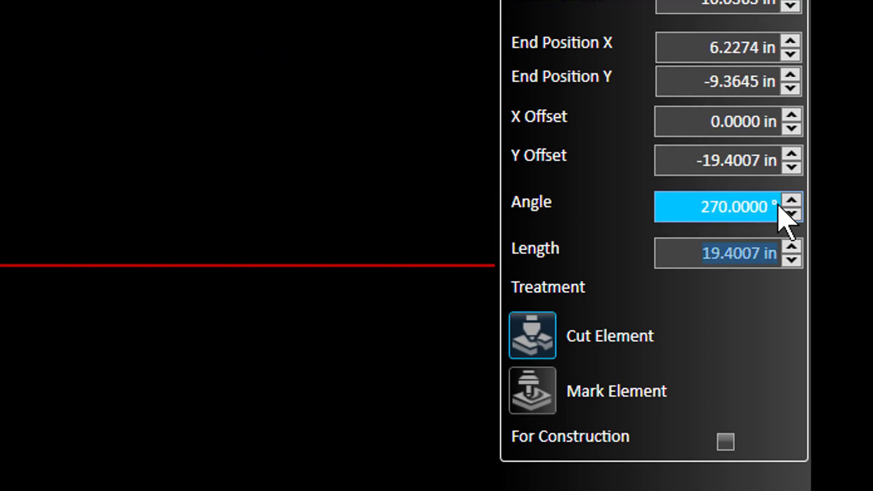
# - Give the vertical line a length of 8.5 in, mark it for construction, accept it and end the Line command
pyautogui.write('85')
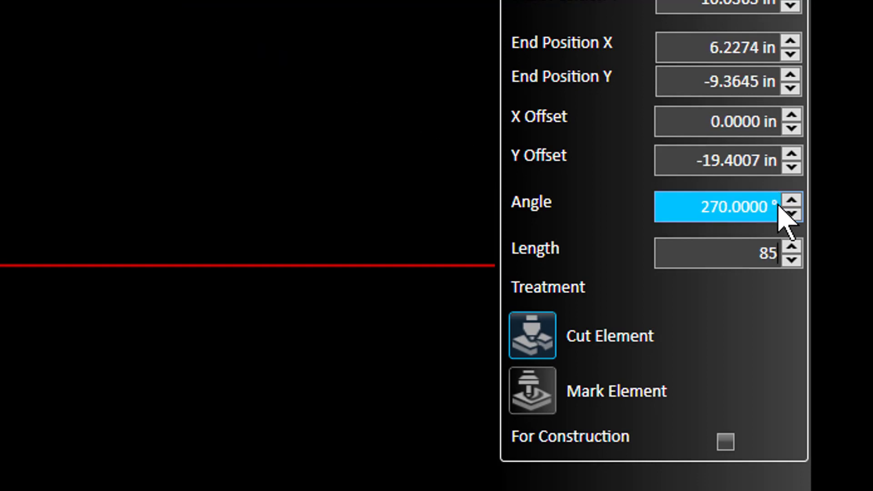
pyautogui.press('BackSpace')
pyautogui.write('.5')
pyautogui.press('Return')
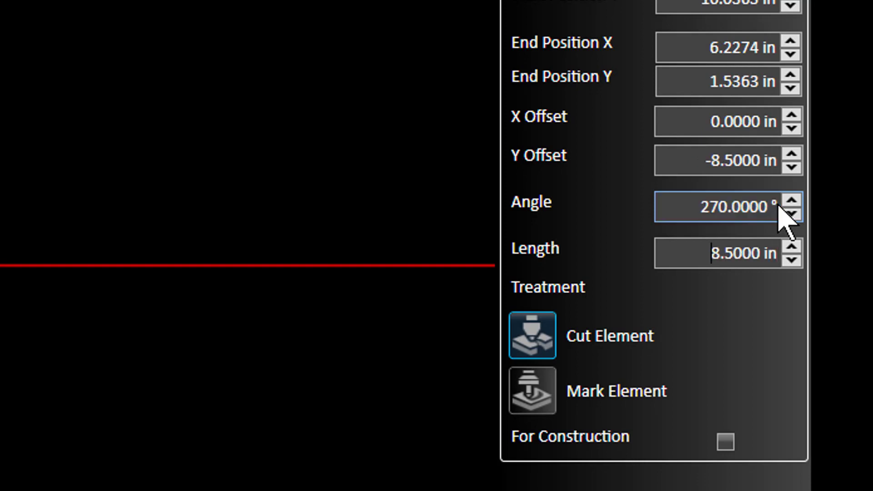
pyautogui.click(724, 440)
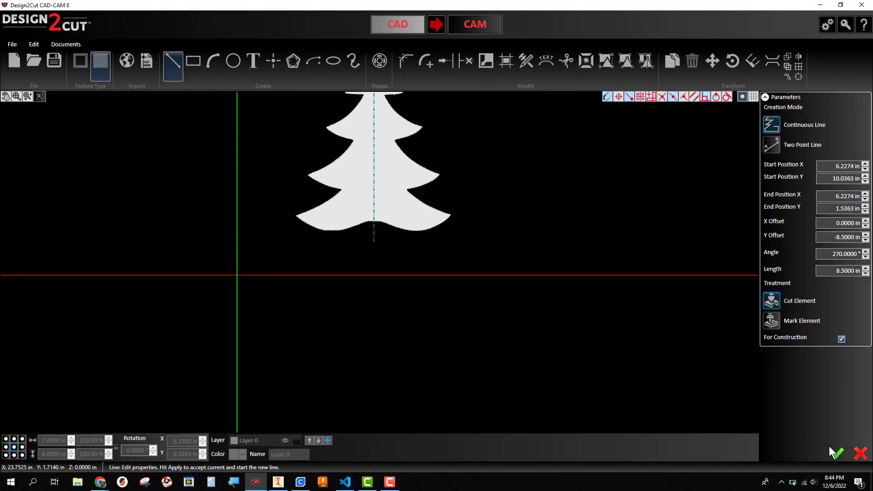
pyautogui.click(837, 453)
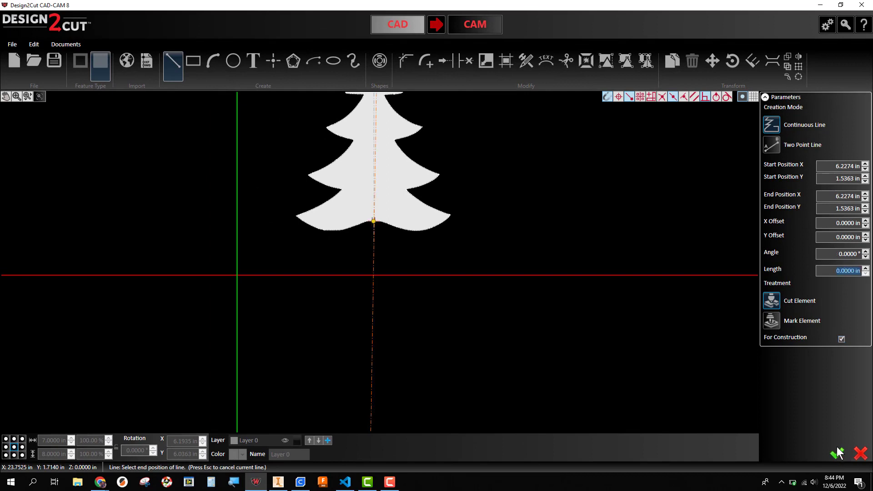
pyautogui.click(859, 454)
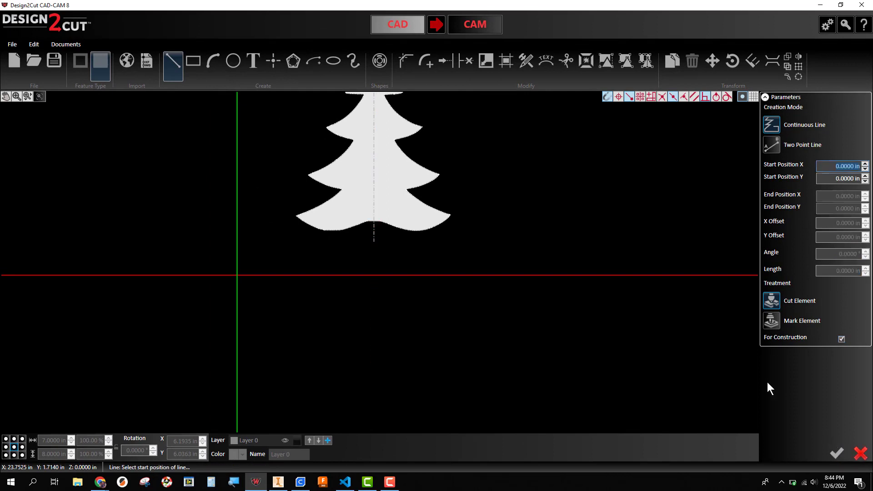
pyautogui.click(860, 453)
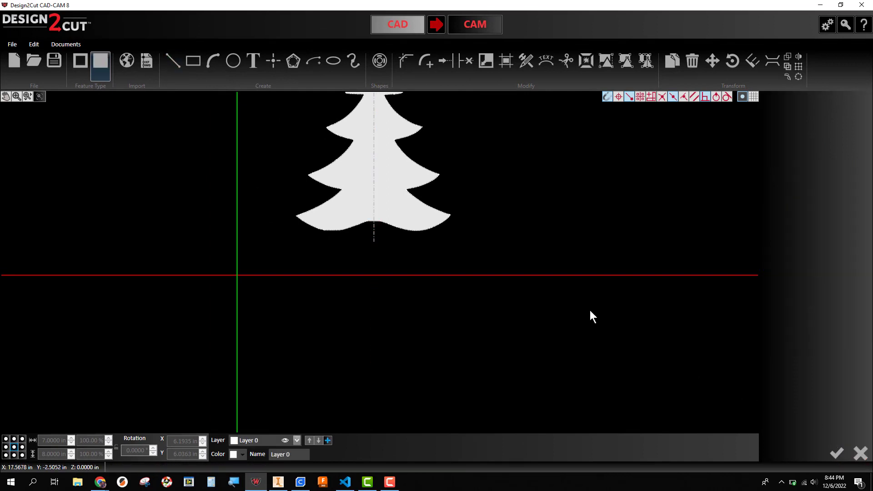
# - Select the vertical construction line through the tree and start an offset of it
pyautogui.click(437, 227)
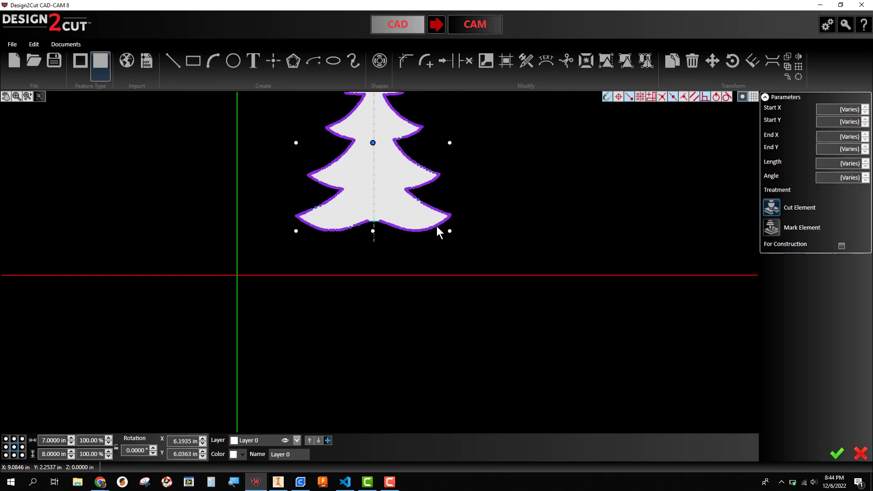
pyautogui.press('Escape')
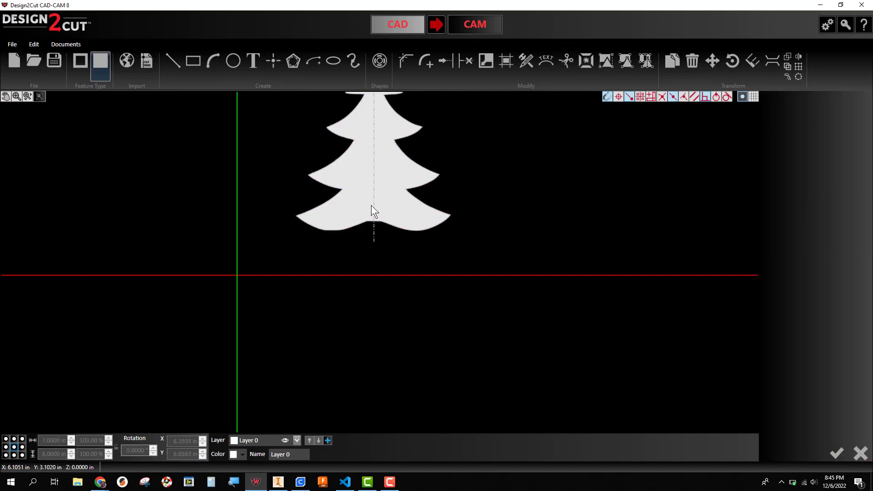
pyautogui.scroll(1, 371, 206)
pyautogui.click(375, 182)
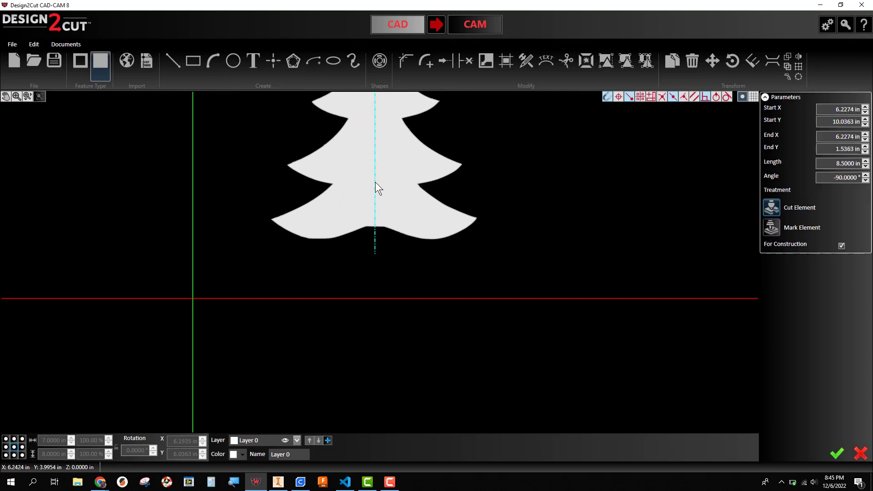
pyautogui.click(504, 62)
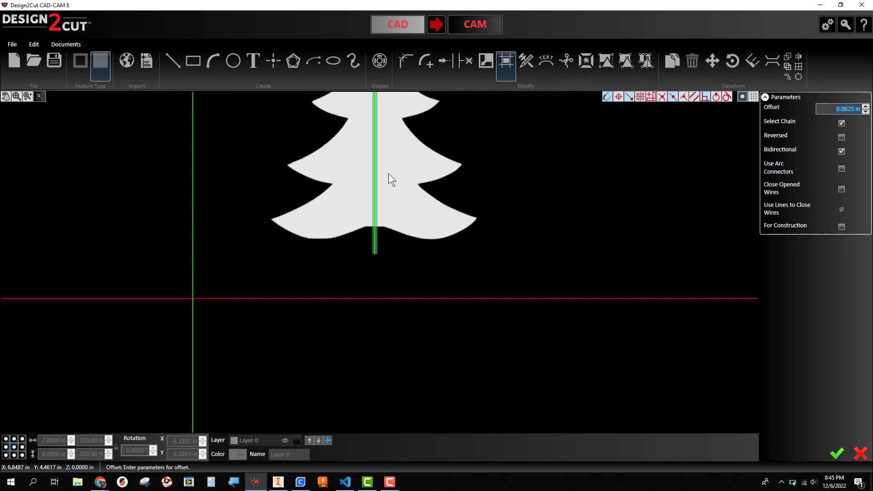
pyautogui.scroll(2, 369, 252)
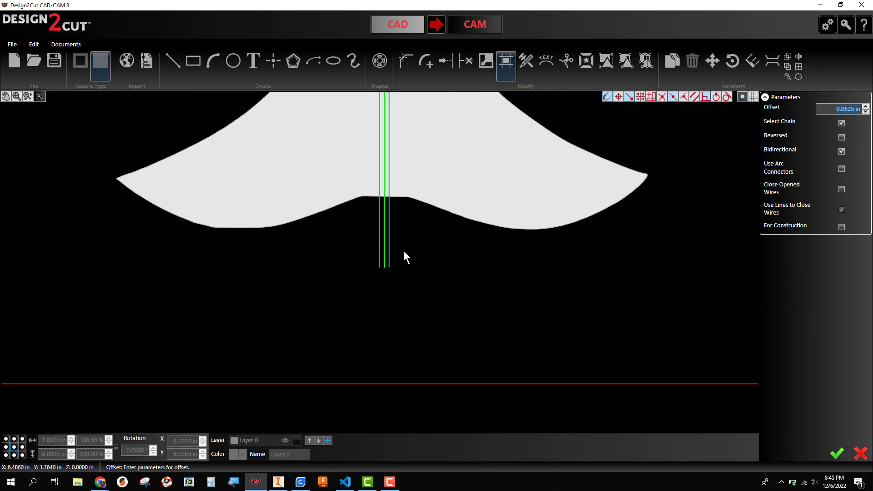
# - Try the offset with the Bidirectional and Reversed options switched on and off
pyautogui.click(841, 151)
pyautogui.click(840, 151)
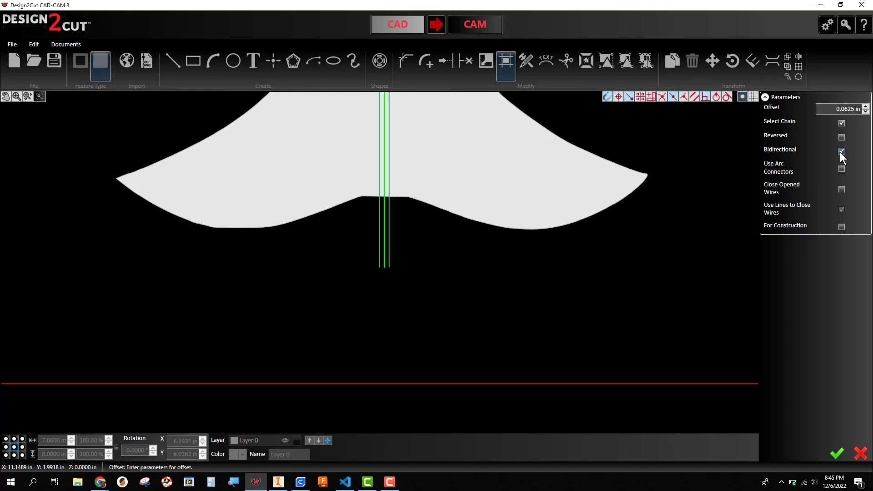
pyautogui.click(841, 152)
pyautogui.click(841, 137)
pyautogui.click(841, 137)
pyautogui.click(841, 137)
pyautogui.click(842, 151)
# - Apply the 0.0625 in offset on both sides of the centre line and clear the selection
pyautogui.click(828, 110)
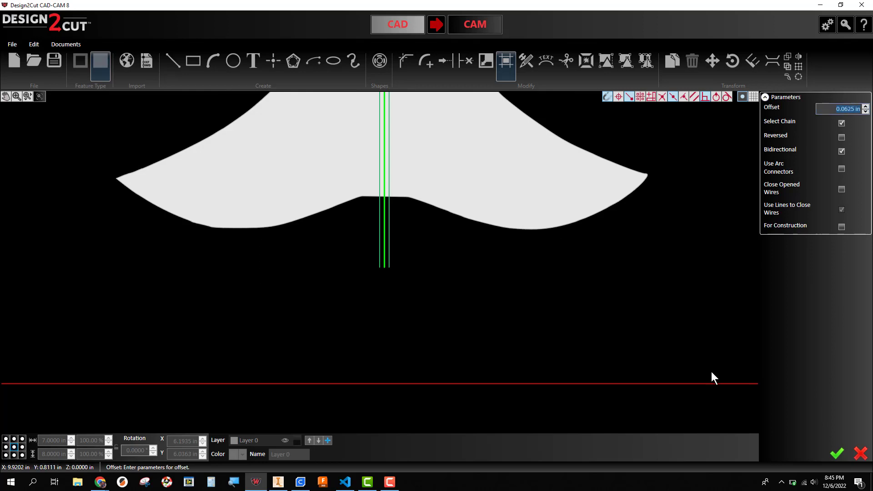
pyautogui.click(835, 452)
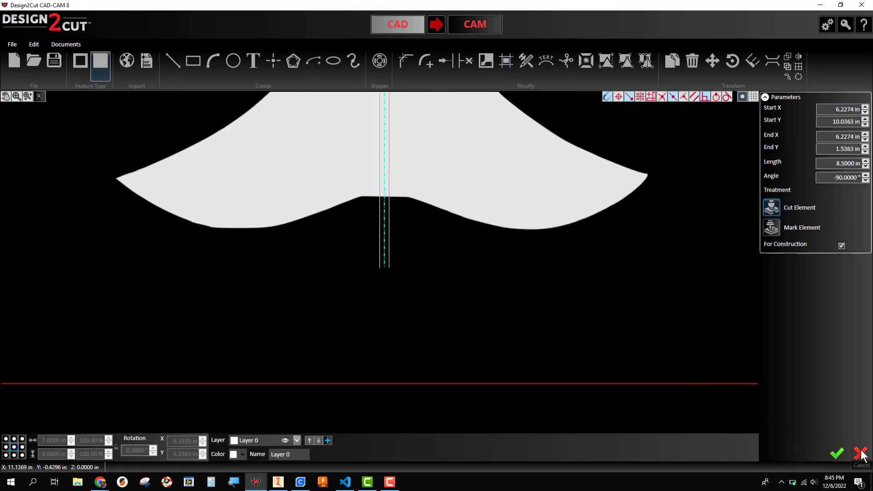
pyautogui.click(538, 267)
# - Bring the whole tree into view and start the Line command
pyautogui.scroll(-3, 409, 241)
pyautogui.scroll(-1, 409, 242)
pyautogui.moveTo(505, 154); pyautogui.dragTo(511, 241, button='middle')
pyautogui.click(173, 57)
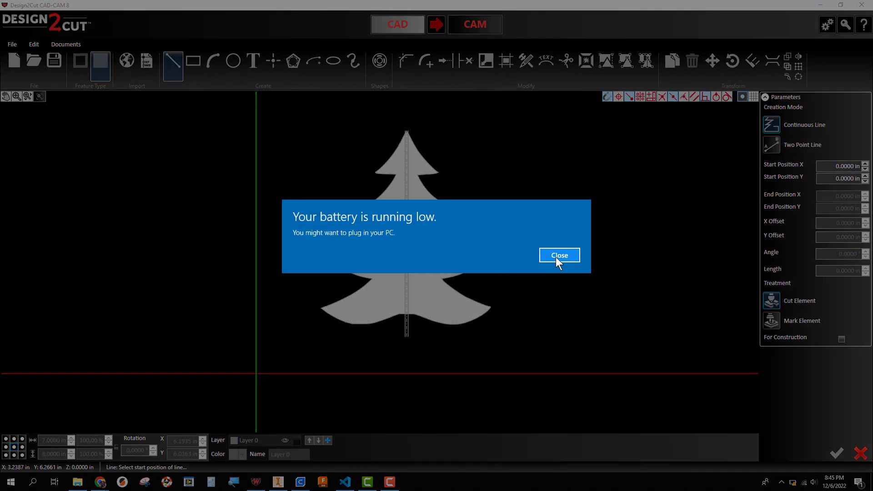
pyautogui.click(555, 255)
pyautogui.click(389, 482)
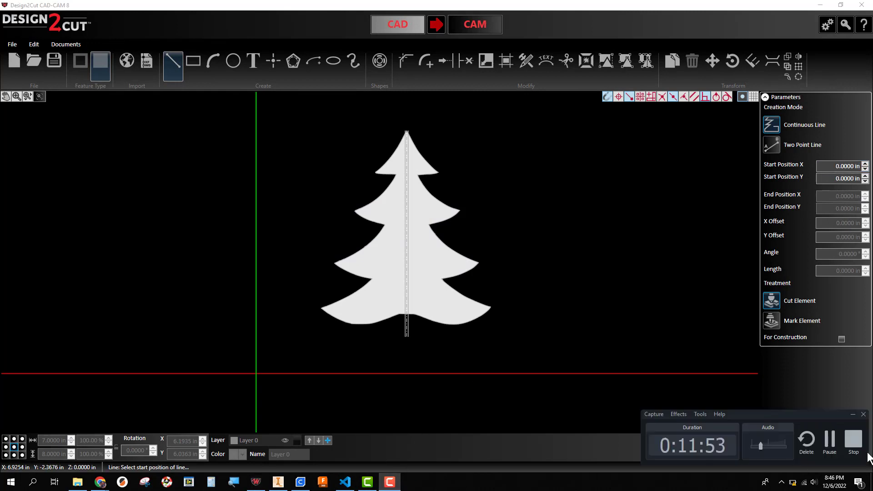
pyautogui.click(829, 441)
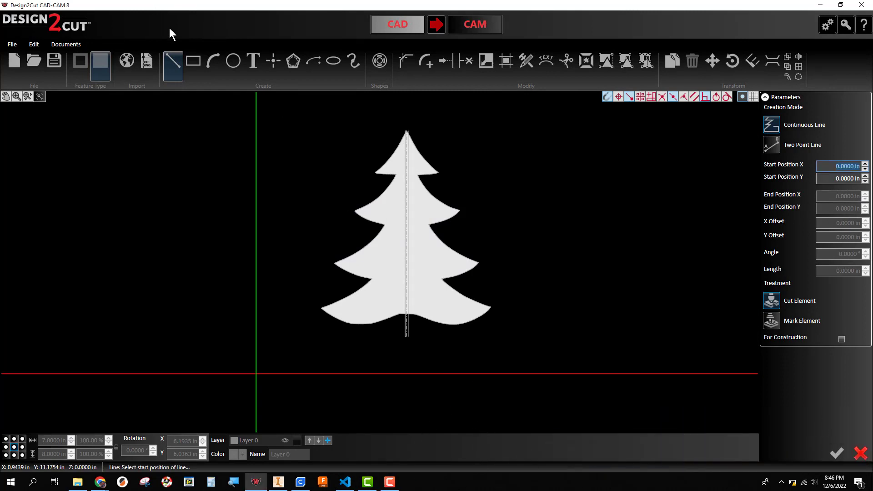
# - Draw a horizontal line about 0.76 in long across the two slot lines near the tree's mid-height, then end the command
pyautogui.scroll(3, 409, 231)
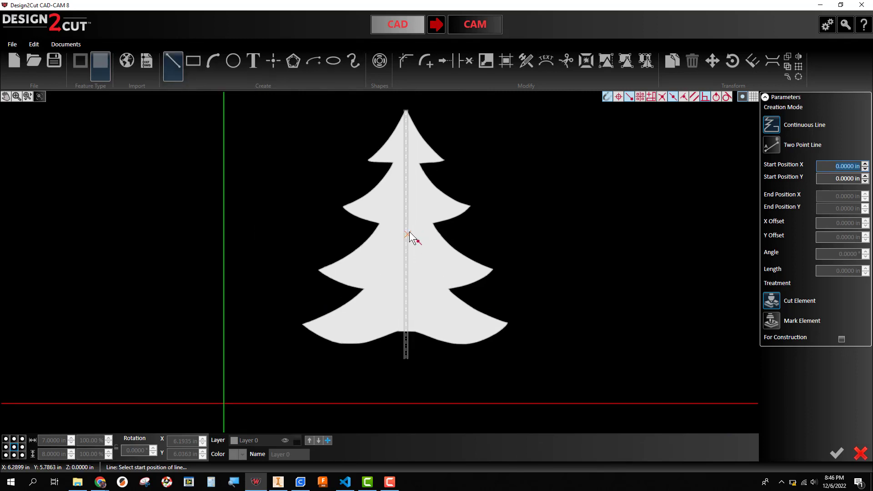
pyautogui.scroll(1, 395, 242)
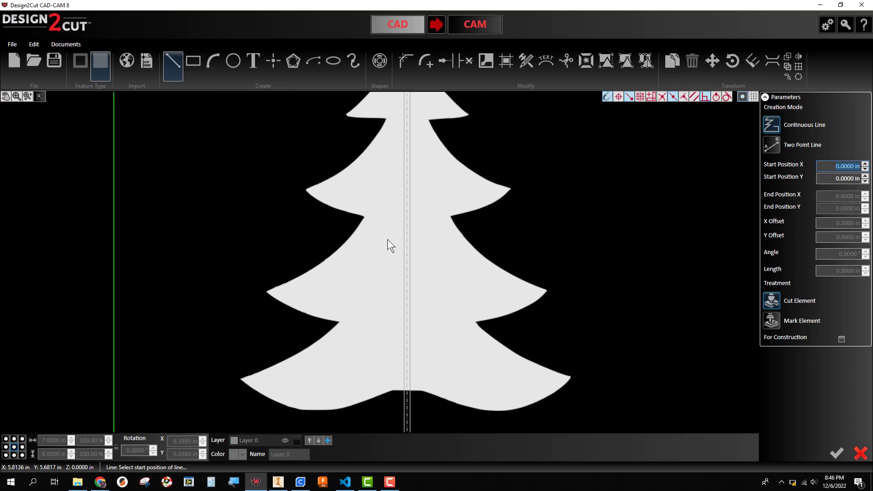
pyautogui.click(387, 239)
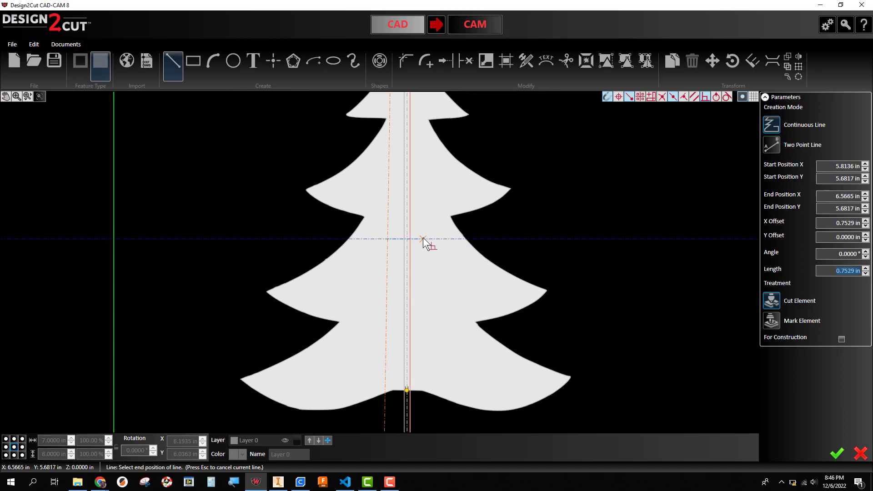
pyautogui.click(423, 239)
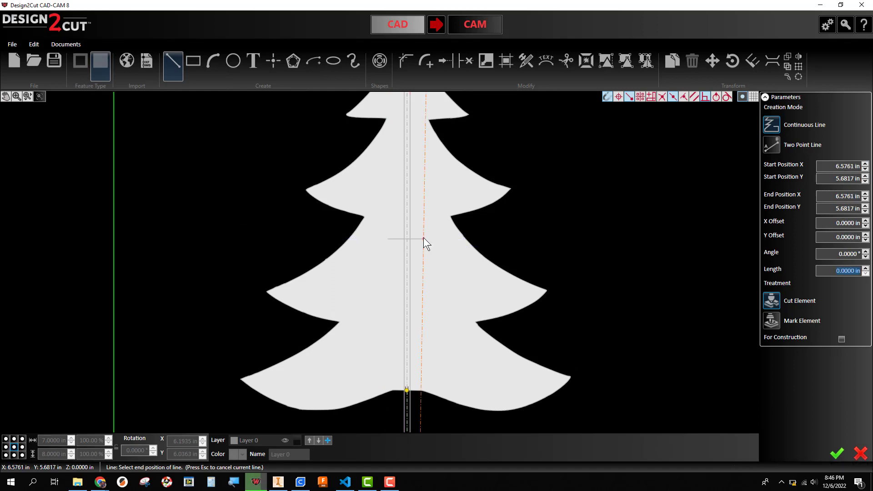
pyautogui.click(835, 451)
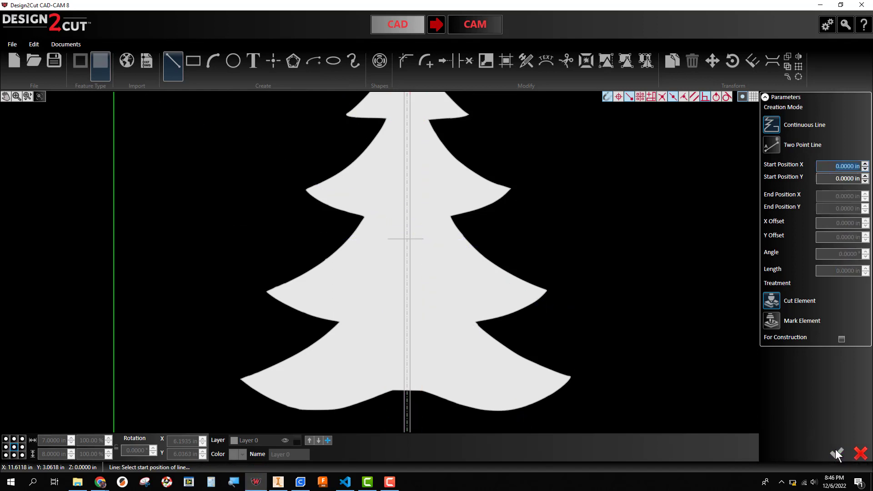
pyautogui.click(861, 454)
# - Copy the whole tree with its slot lines and paste the duplicate to the right of the original
pyautogui.scroll(-3, 665, 302)
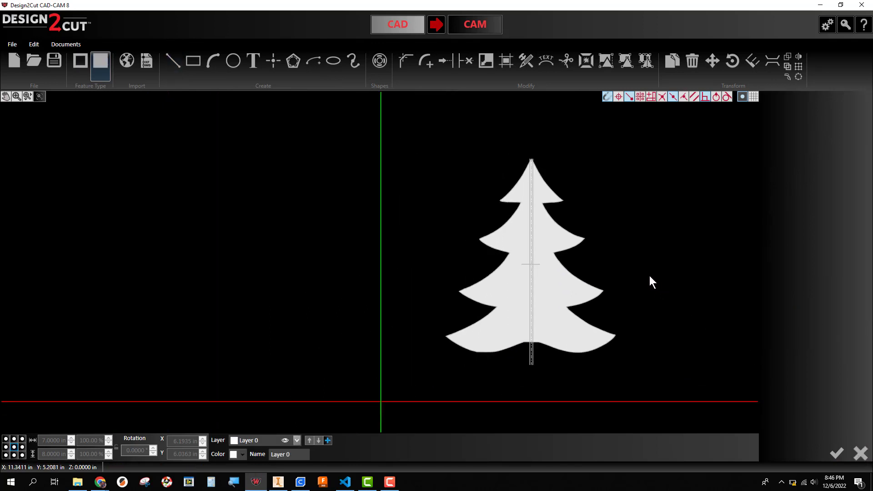
pyautogui.moveTo(649, 276); pyautogui.dragTo(524, 286, button='middle')
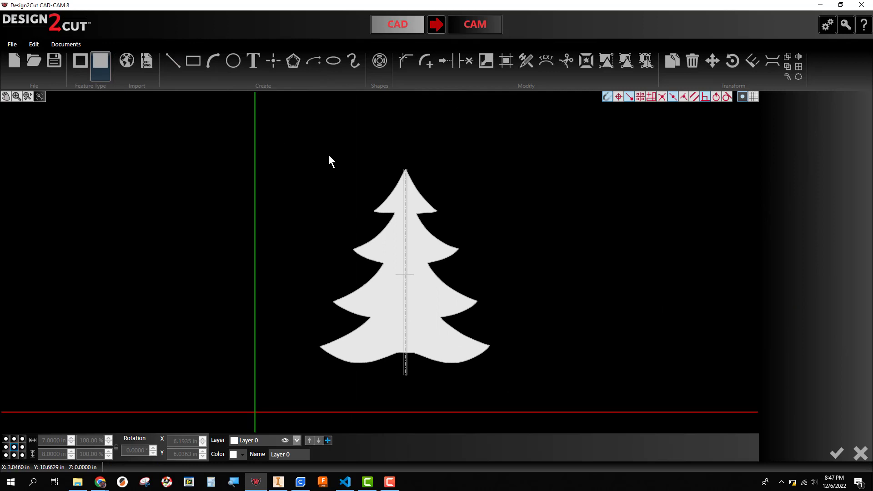
pyautogui.moveTo(283, 126); pyautogui.dragTo(552, 401)
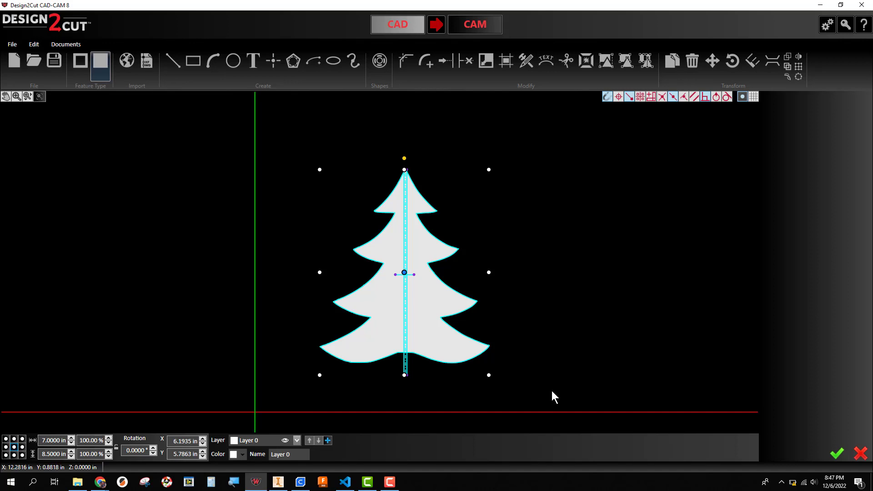
pyautogui.hotkey('ctrl', 'c')
pyautogui.hotkey('ctrl', 'v')
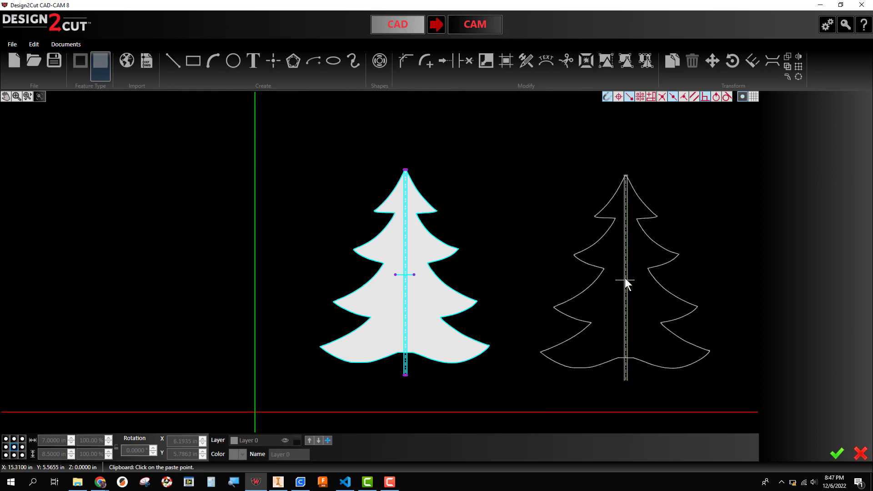
pyautogui.click(625, 278)
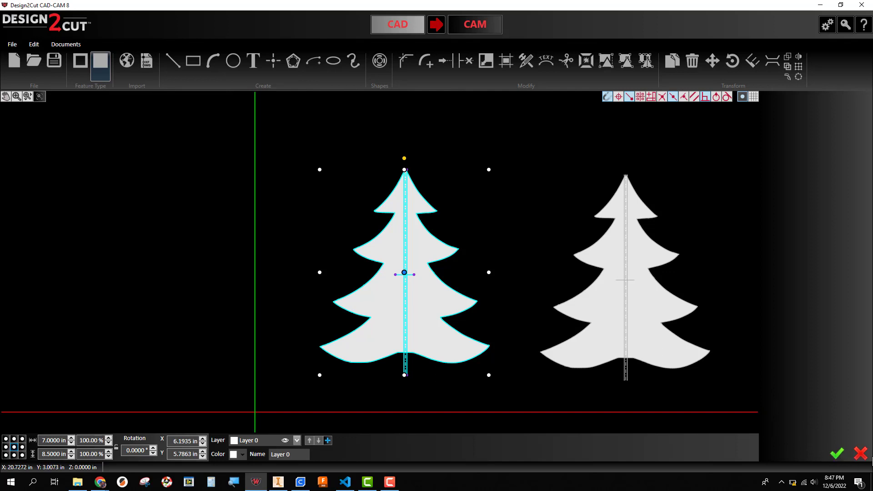
pyautogui.click(706, 287)
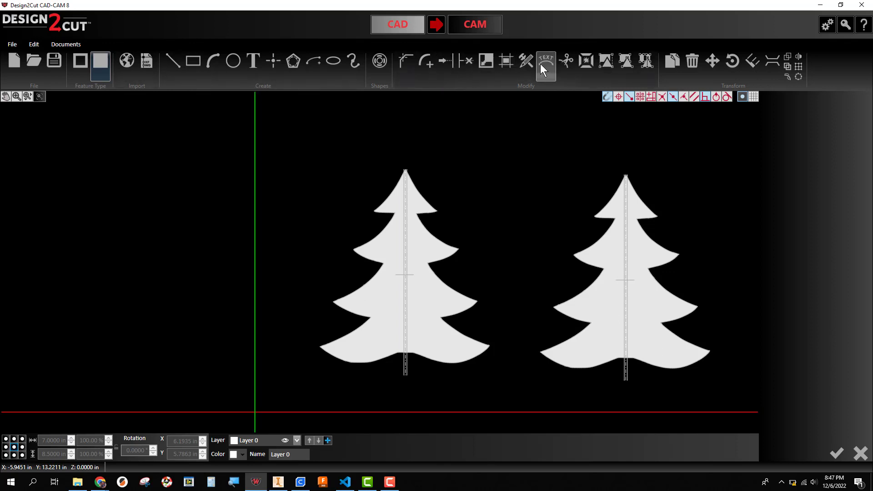
# - Trim both slot lines of the original tree from its tip down to the horizontal line
pyautogui.click(464, 65)
pyautogui.scroll(3, 443, 187)
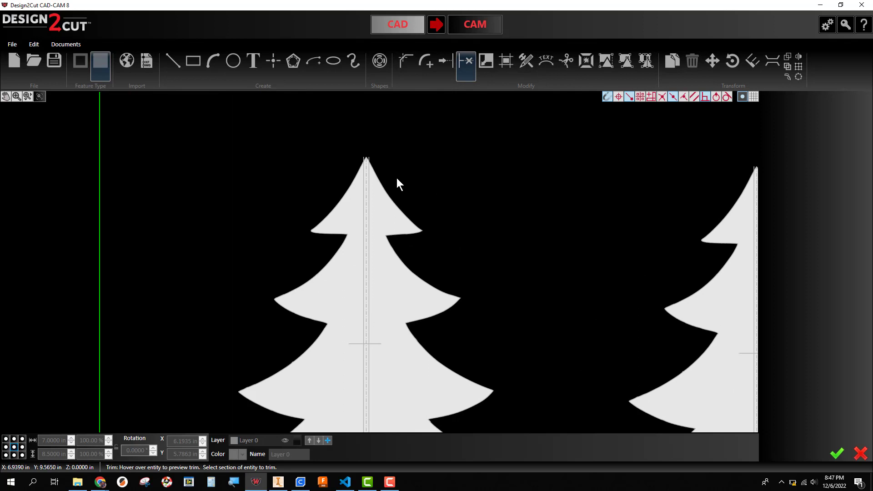
pyautogui.scroll(4, 380, 155)
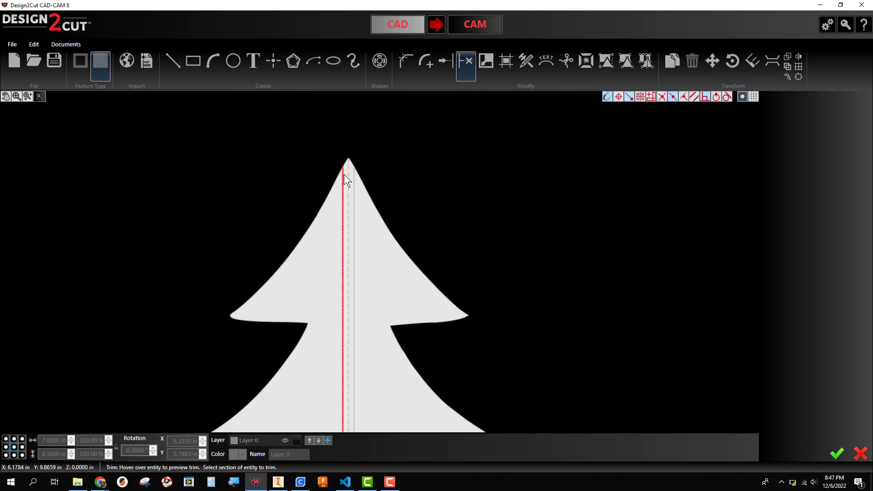
pyautogui.click(344, 173)
pyautogui.click(355, 178)
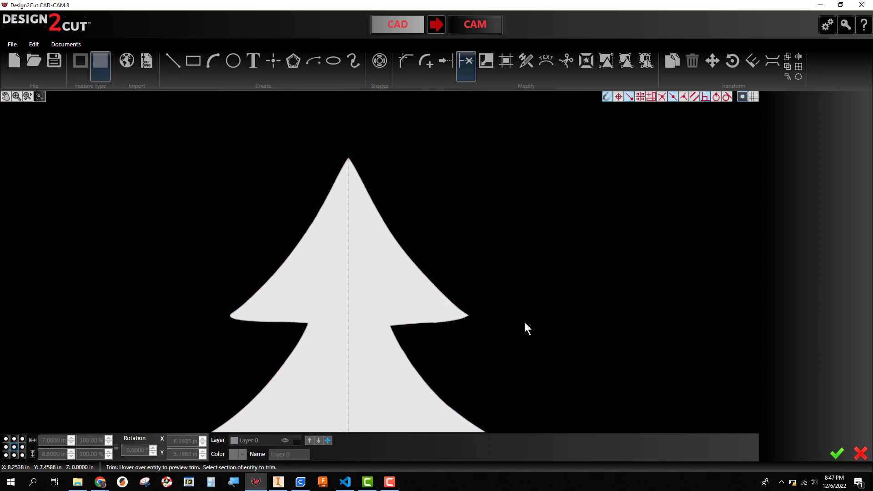
# - Trim the horizontal line's overhanging ends outside the two slot lines on the original tree
pyautogui.moveTo(534, 321); pyautogui.dragTo(524, 62, button='middle')
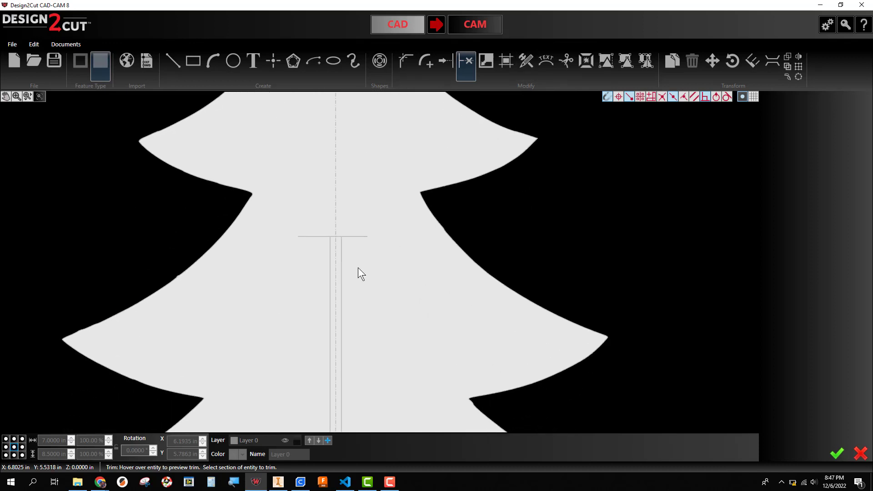
pyautogui.click(357, 237)
pyautogui.click(323, 237)
# - Try to trim the original tree's base outline between the two slot lines
pyautogui.scroll(-5, 390, 341)
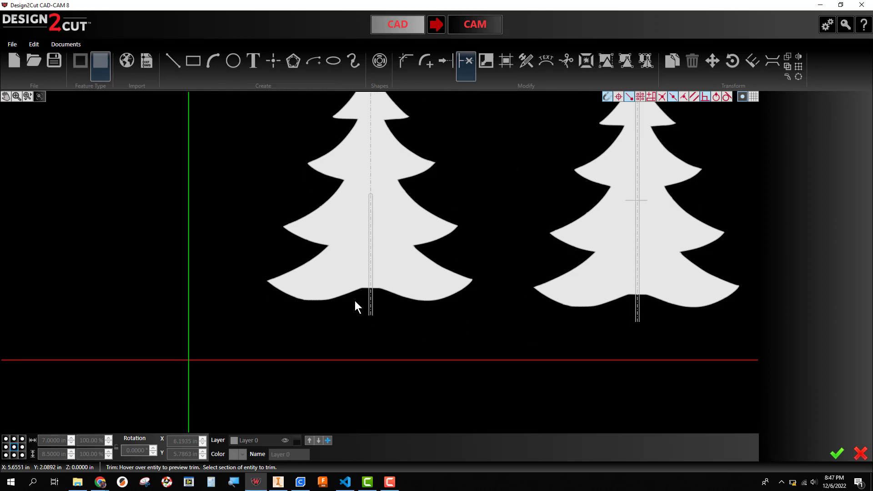
pyautogui.scroll(3, 370, 289)
pyautogui.scroll(5, 371, 288)
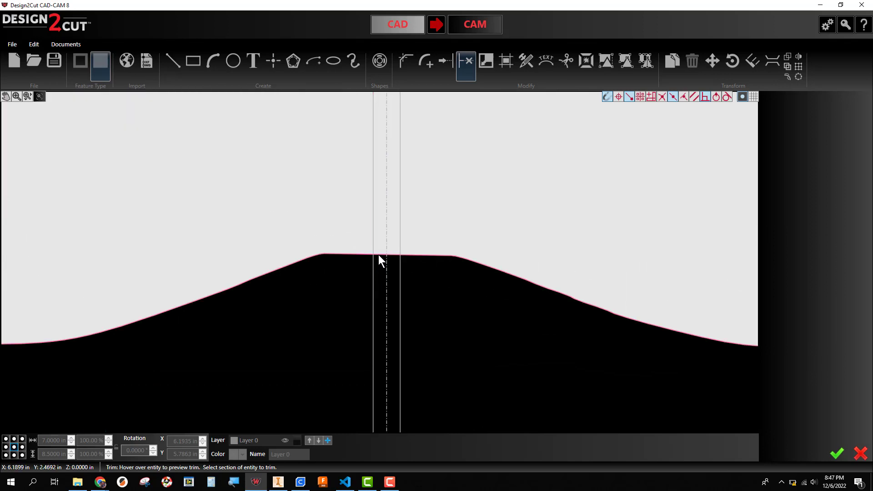
pyautogui.click(379, 255)
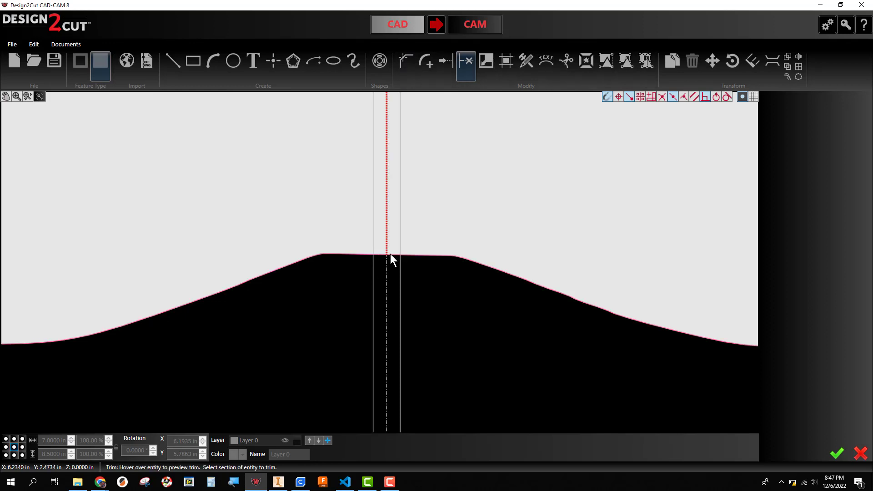
pyautogui.click(396, 255)
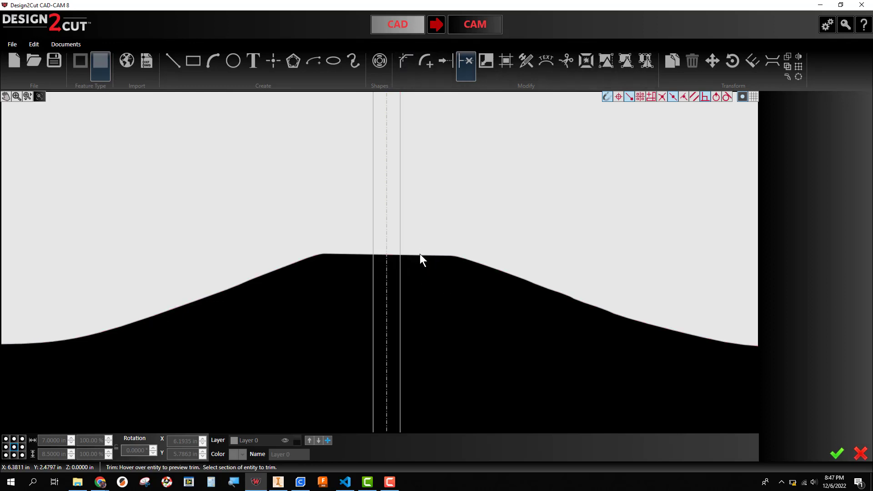
pyautogui.scroll(-4, 420, 257)
pyautogui.click(458, 288)
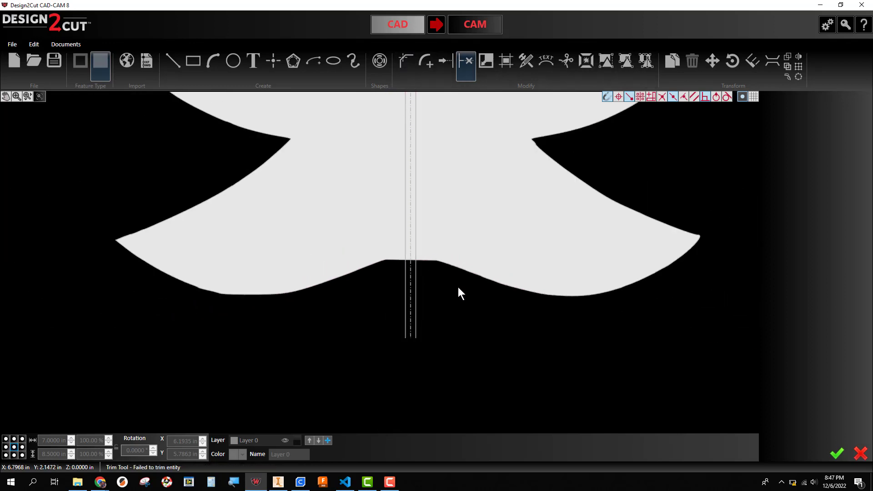
pyautogui.click(429, 260)
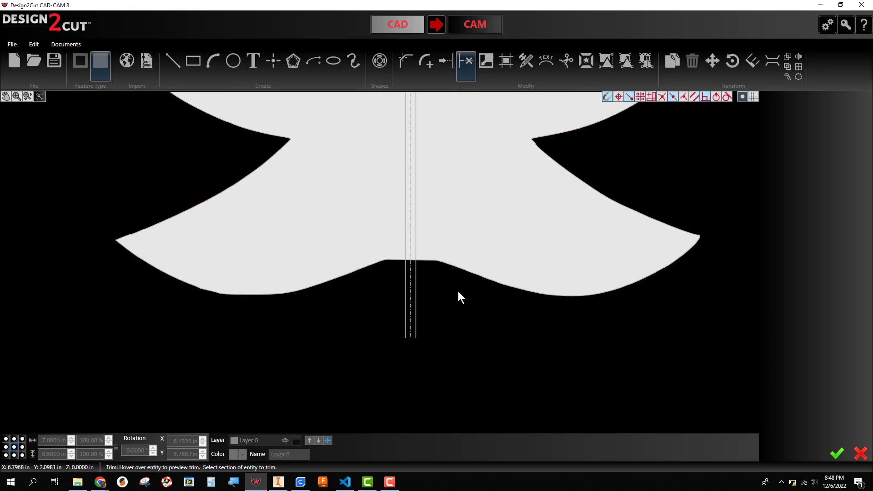
pyautogui.click(463, 270)
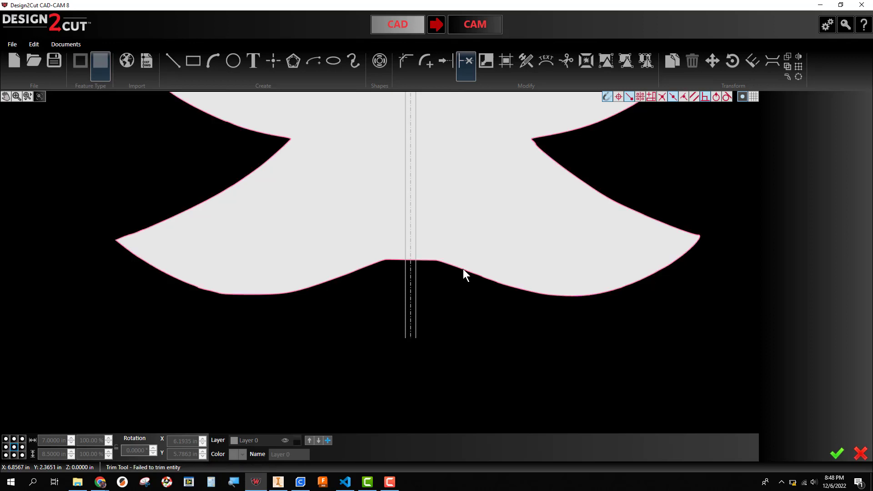
pyautogui.click(427, 260)
# - Ungroup the original tree's outline into separate segments
pyautogui.hotkey('ctrl', 'u')
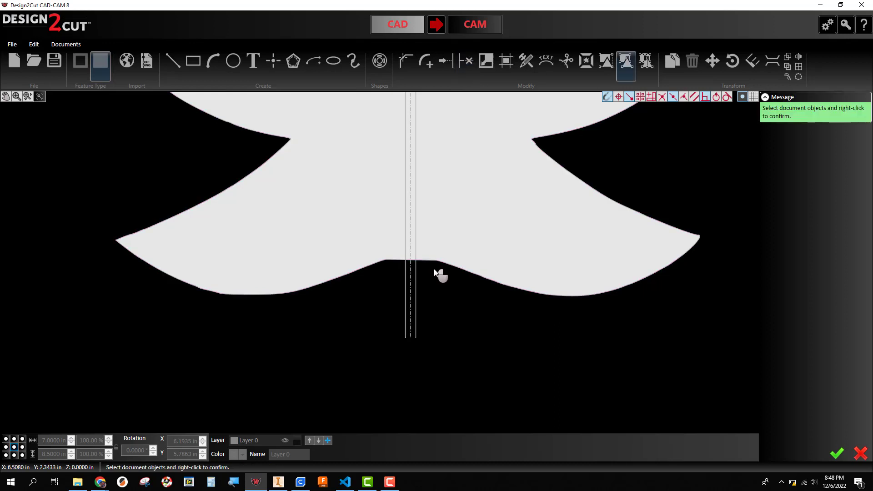
pyautogui.click(434, 261)
pyautogui.rightClick(436, 271)
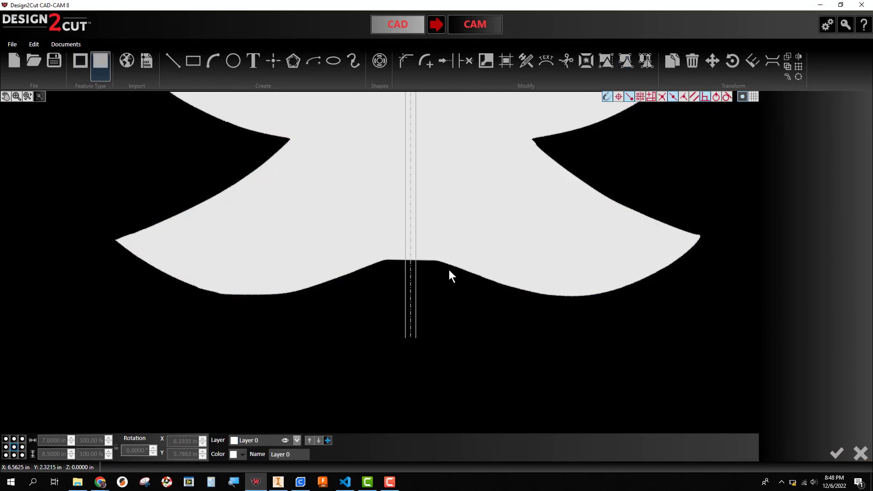
# - Trim the base segment between the two slot lines to open the original tree's slot
pyautogui.click(463, 64)
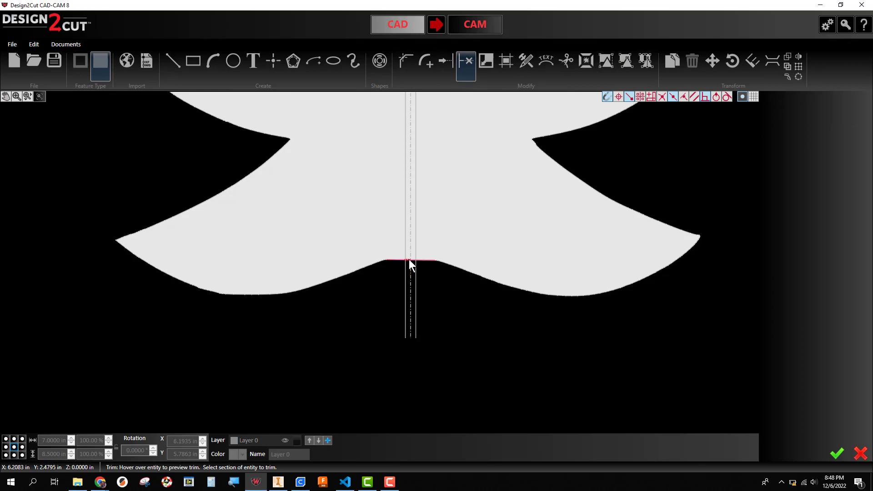
pyautogui.scroll(-1, 408, 259)
pyautogui.scroll(2, 408, 259)
pyautogui.scroll(2, 409, 257)
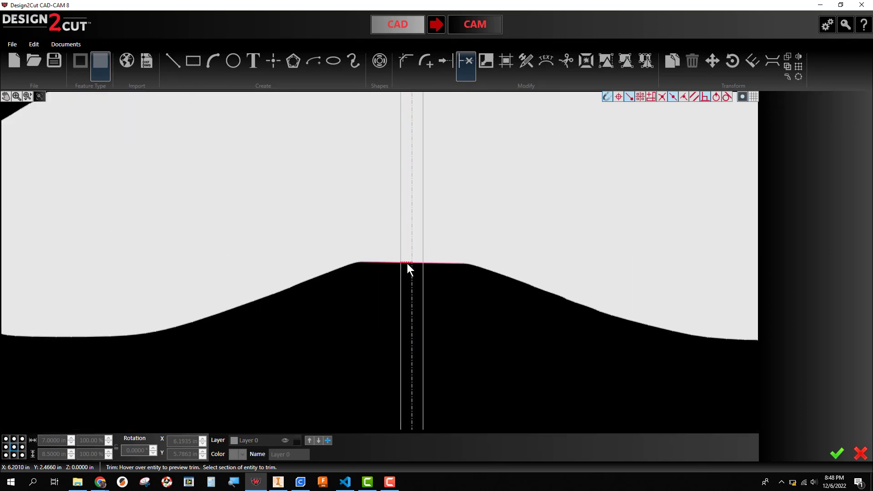
pyautogui.click(415, 263)
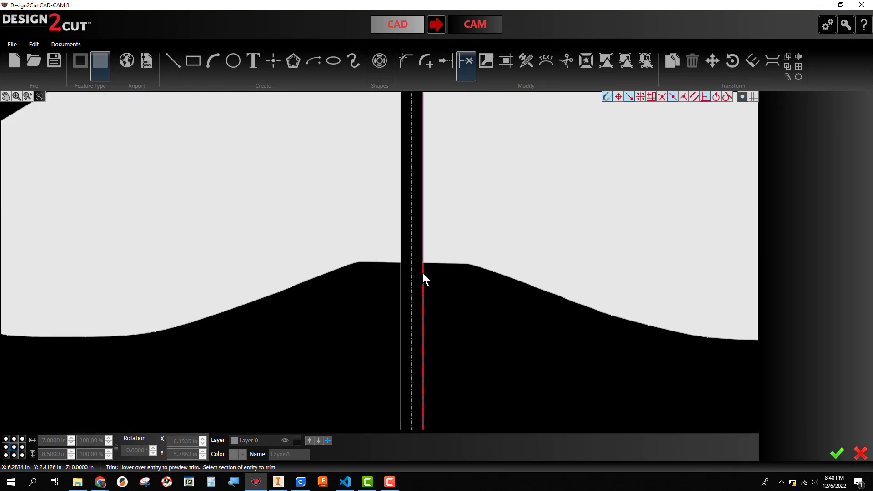
# - Trim the slot line ends that extend below the original tree's base
pyautogui.click(422, 273)
pyautogui.click(403, 279)
pyautogui.click(402, 280)
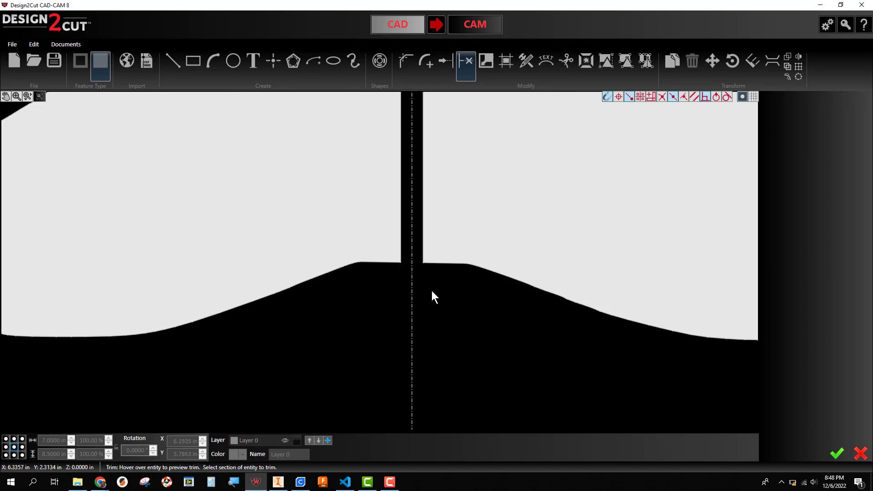
pyautogui.scroll(-4, 435, 287)
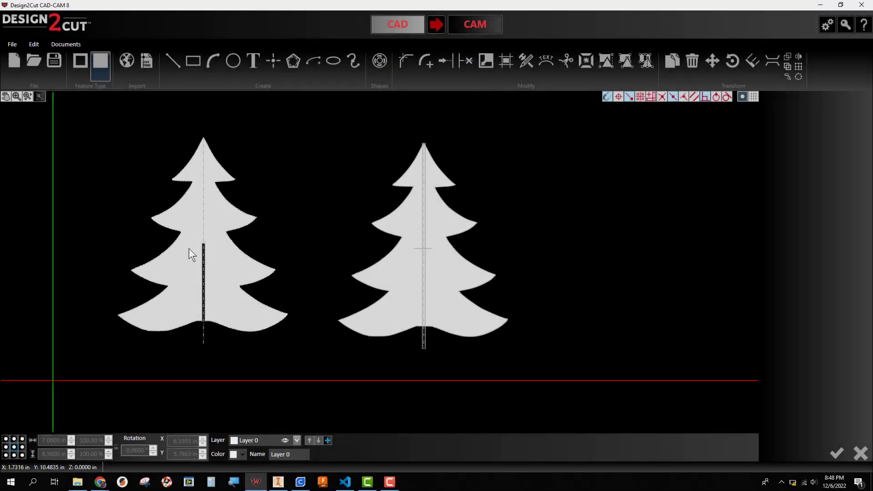
# - Move the slotted original tree farther from its copy, to about X 5.06 in and Y 5.56 in
pyautogui.moveTo(88, 114); pyautogui.dragTo(320, 355)
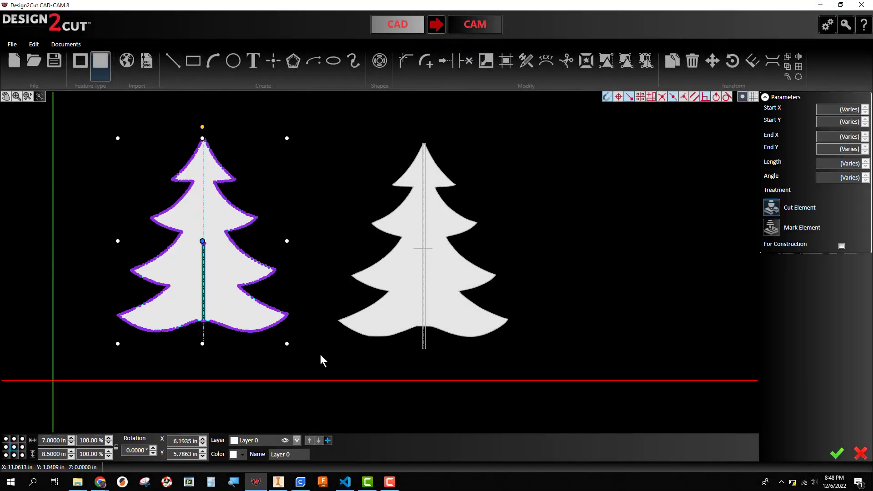
pyautogui.press('Escape')
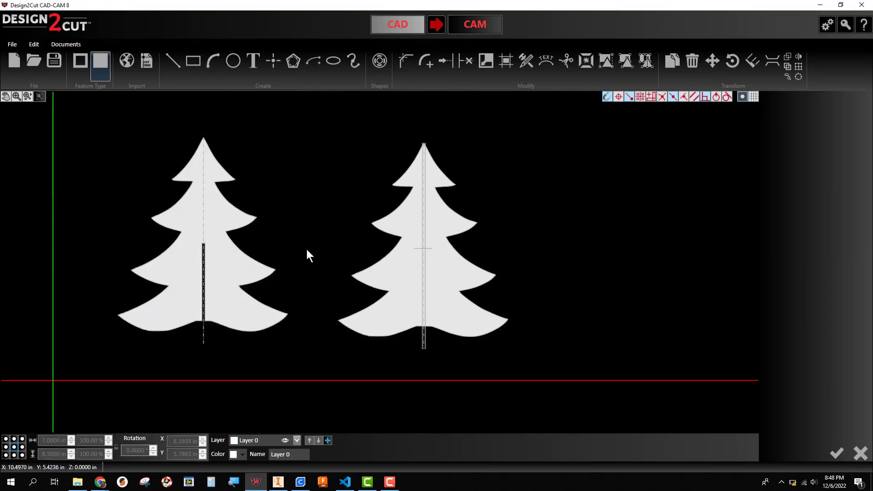
pyautogui.click(261, 264)
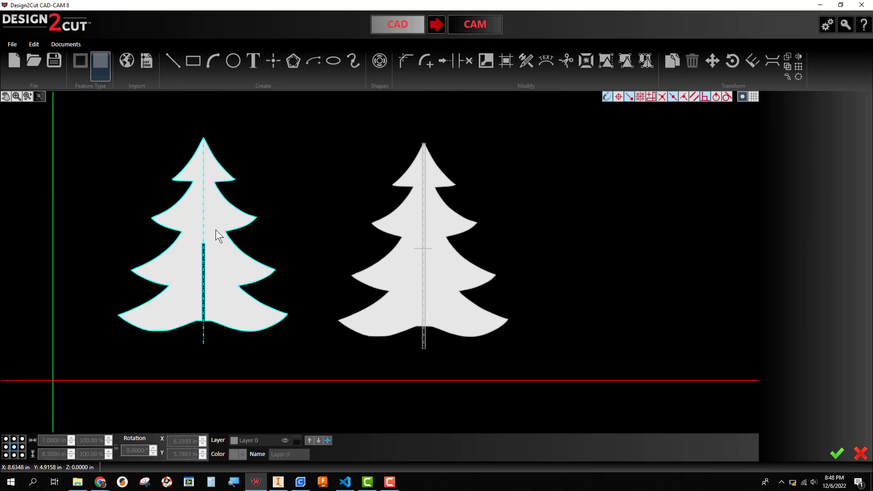
pyautogui.moveTo(215, 230); pyautogui.dragTo(235, 292)
# - Trim the copied tree's slot lines below the horizontal line, along with that line's overhanging ends
pyautogui.scroll(5, 446, 258)
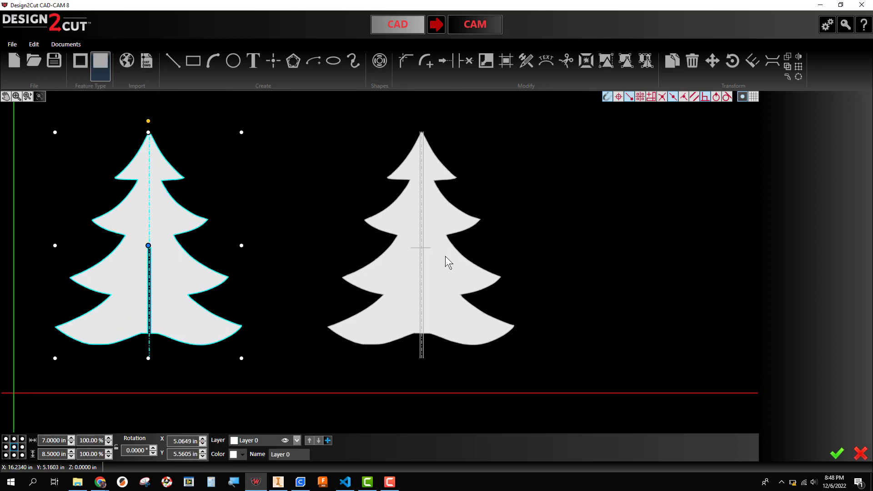
pyautogui.scroll(1, 446, 255)
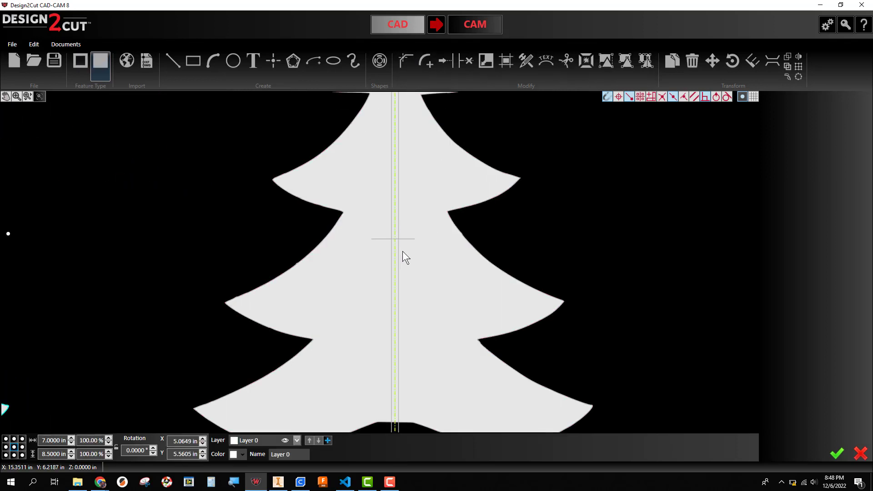
pyautogui.click(461, 59)
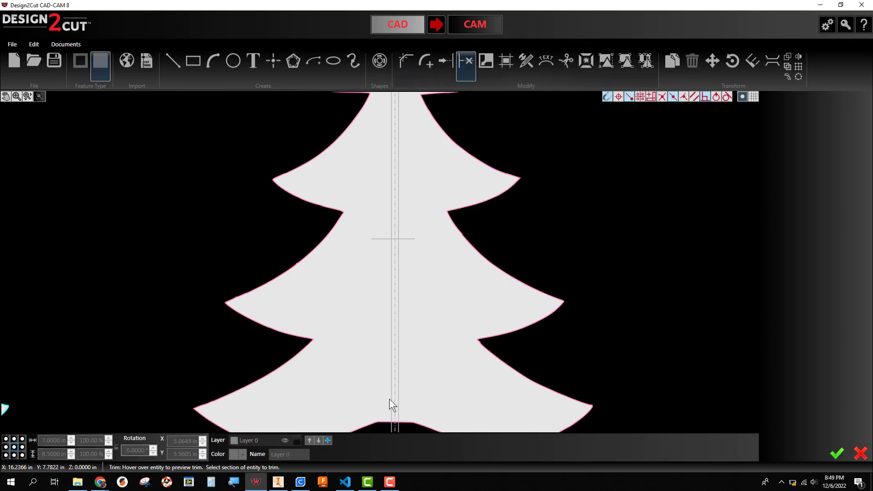
pyautogui.click(397, 428)
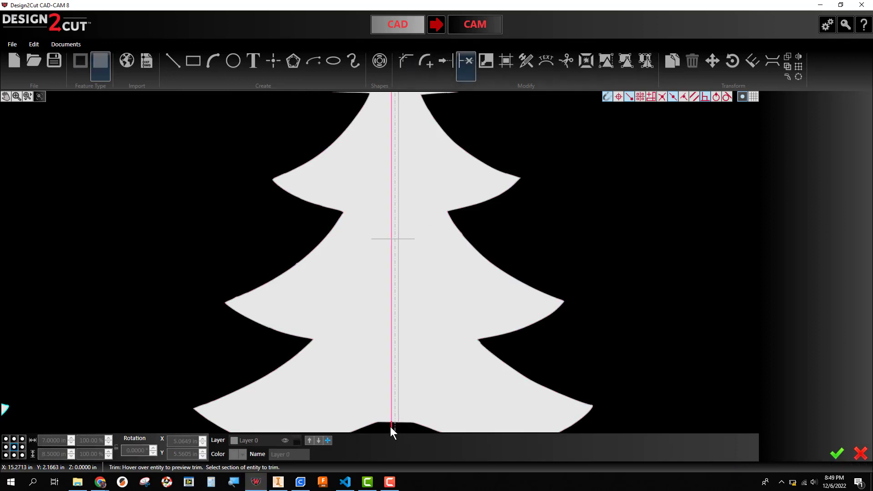
pyautogui.click(390, 426)
pyautogui.click(391, 398)
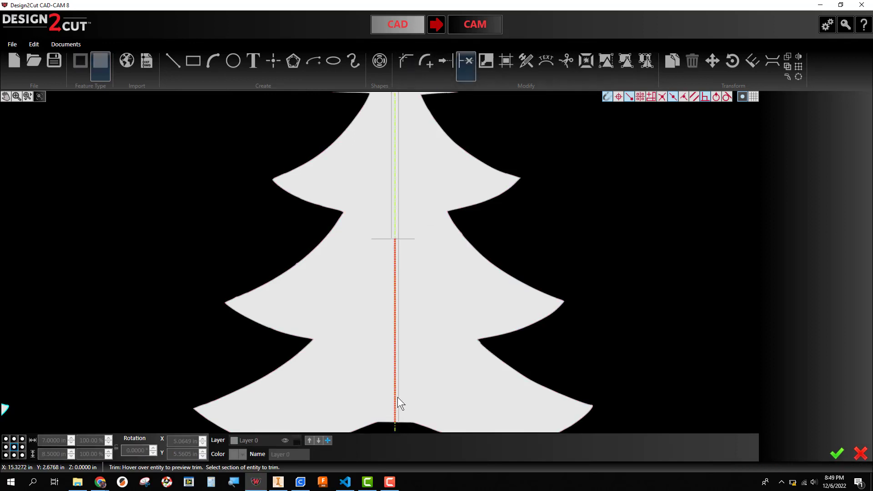
pyautogui.click(397, 397)
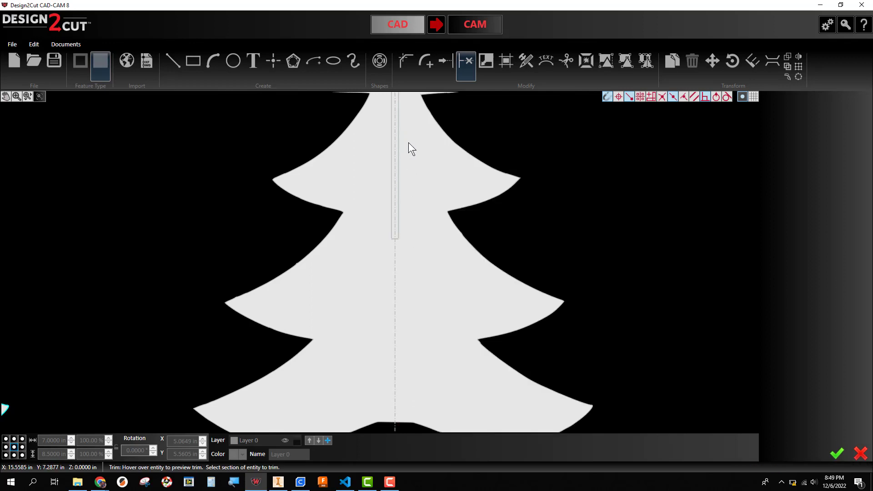
# - Trim the slot line ends that stick out above the outline at the copied tree's tip
pyautogui.scroll(-2, 418, 350)
pyautogui.moveTo(418, 350); pyautogui.dragTo(418, 359, button='middle')
pyautogui.scroll(8, 401, 209)
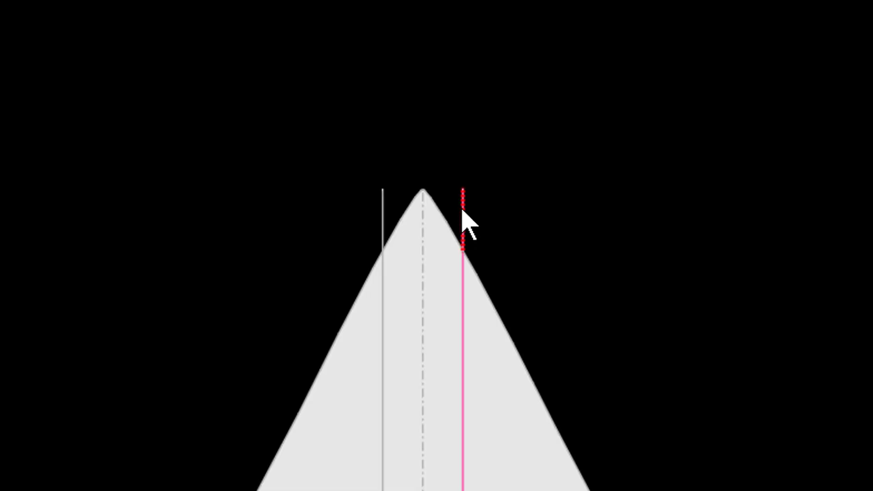
pyautogui.click(462, 211)
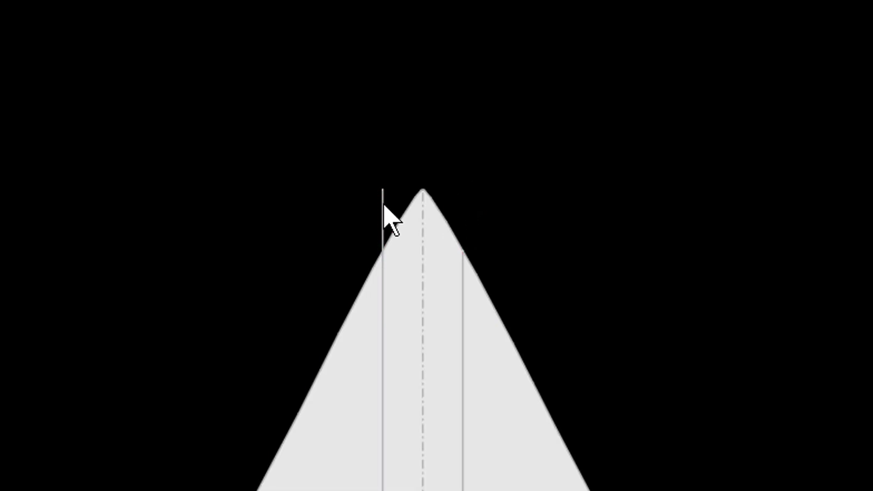
pyautogui.click(383, 212)
# - Ungroup the copied tree's outline, then trim the tip segments and the centre line between the slot lines
pyautogui.click(447, 224)
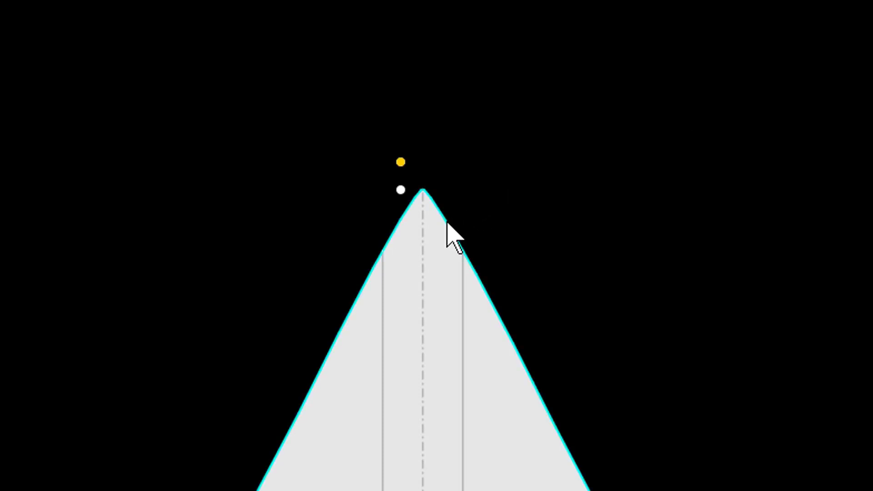
pyautogui.click(655, 116)
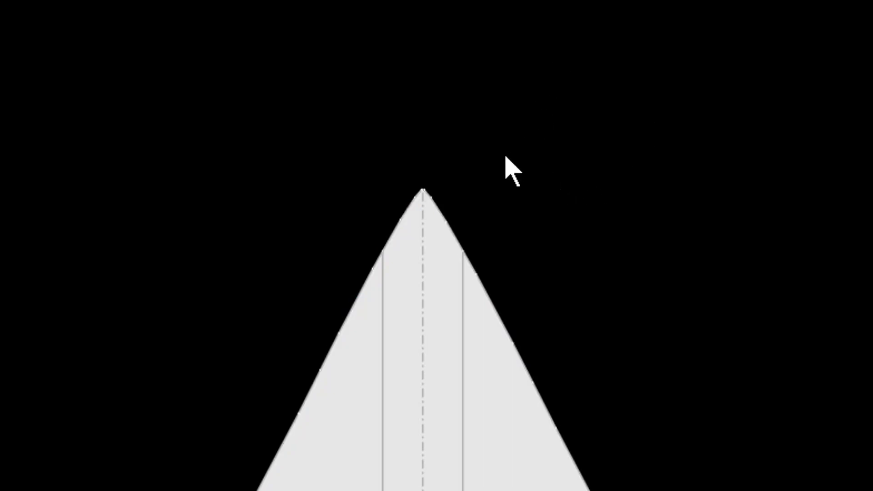
pyautogui.click(454, 229)
pyautogui.click(446, 214)
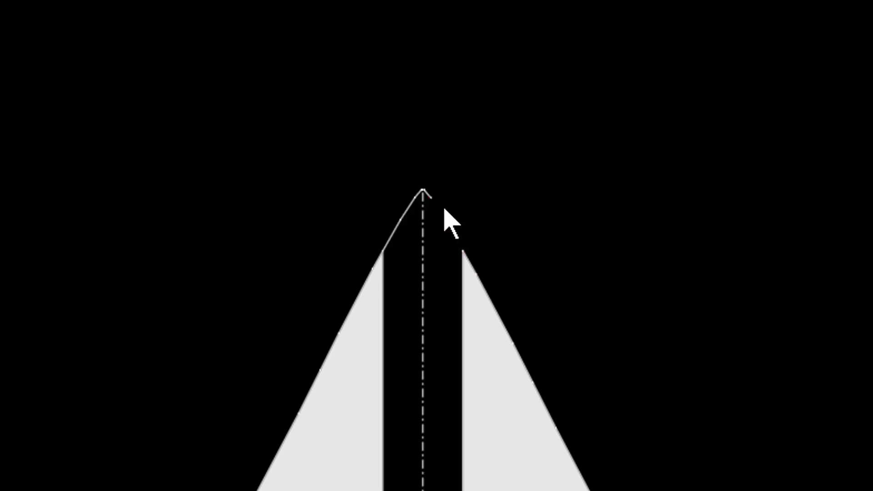
pyautogui.click(421, 195)
pyautogui.click(413, 202)
pyautogui.click(414, 210)
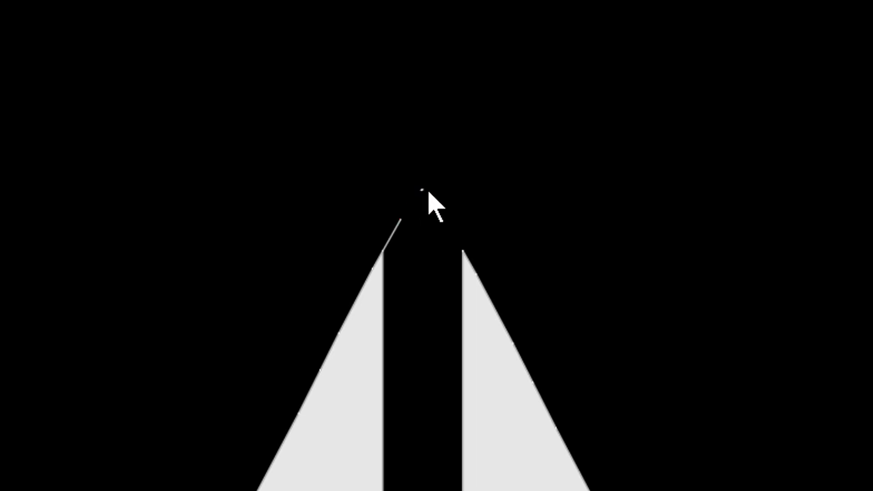
# - Remove the leftover outline fragments between the slot lines at the copied tree's tip
pyautogui.click(424, 189)
pyautogui.press('Delete')
pyautogui.click(396, 223)
pyautogui.press('Delete')
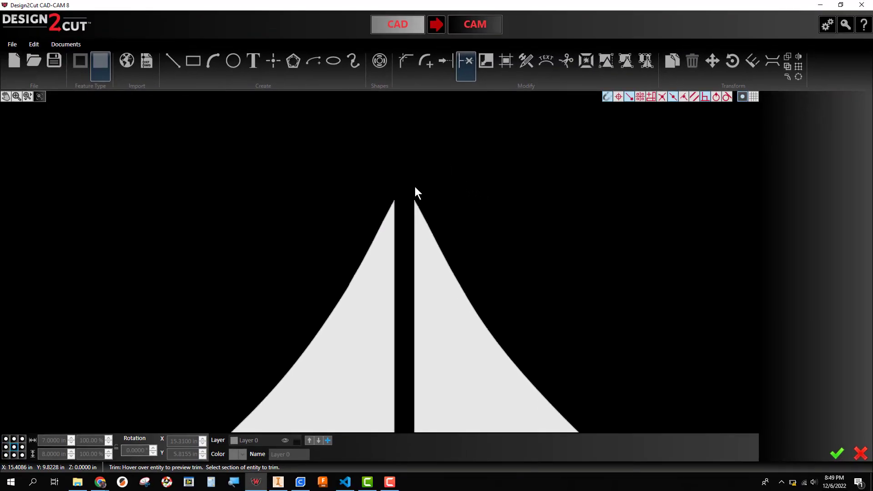
pyautogui.scroll(-5, 415, 186)
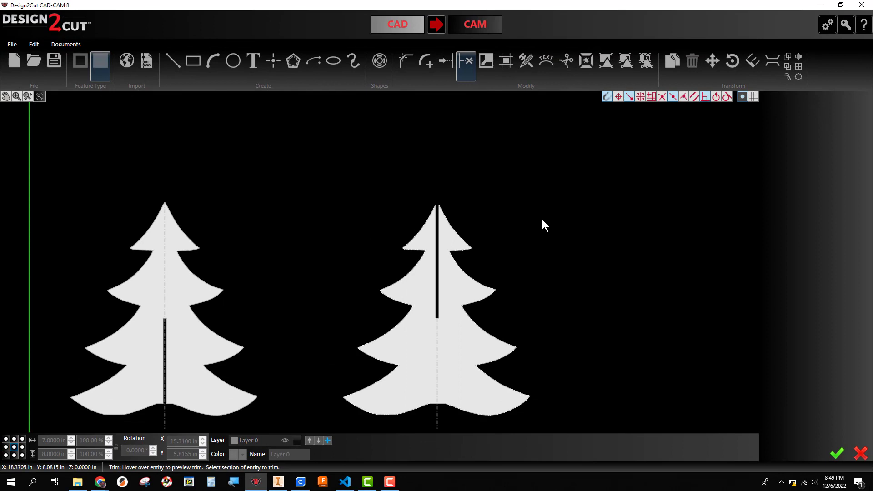
# - Draw a 3 in diameter circle in the empty area above and between the two trees
pyautogui.moveTo(551, 243); pyautogui.dragTo(640, 190, button='middle')
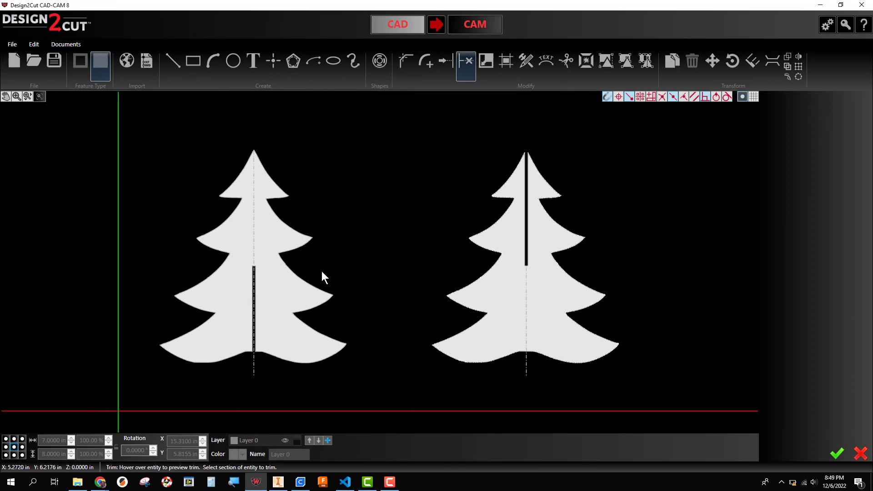
pyautogui.click(413, 188)
pyautogui.press('Escape')
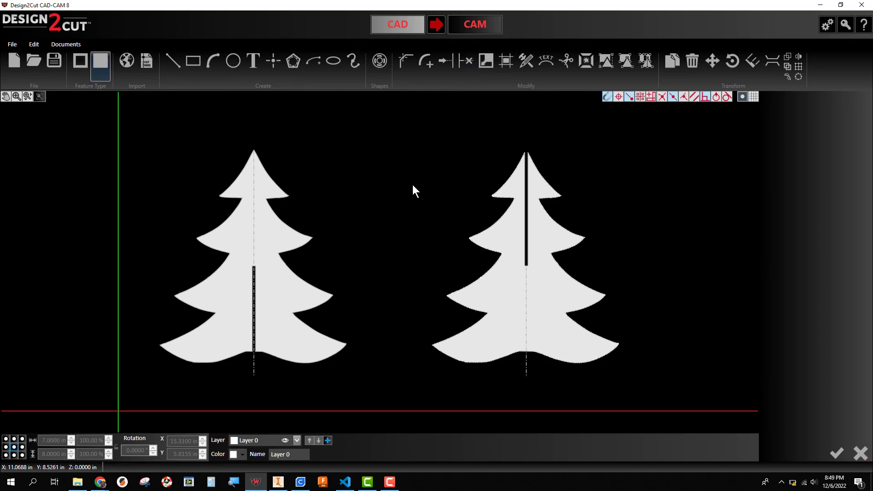
pyautogui.moveTo(451, 179); pyautogui.dragTo(446, 215, button='middle')
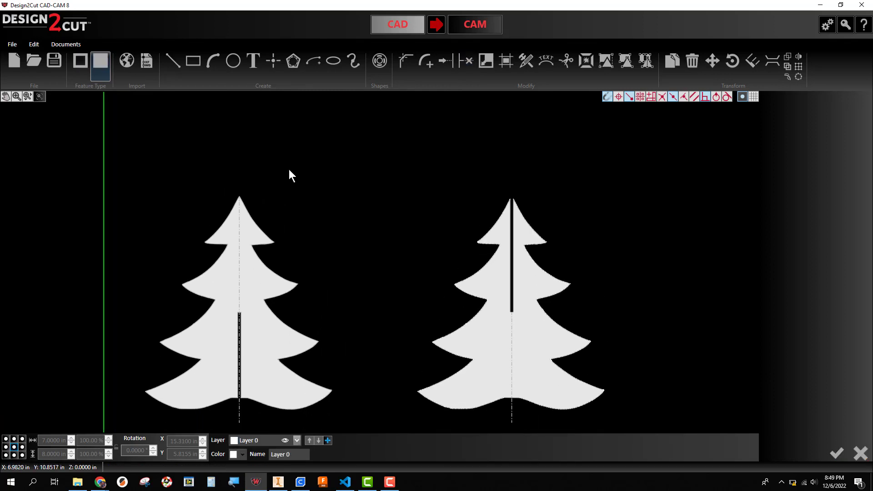
pyautogui.click(238, 64)
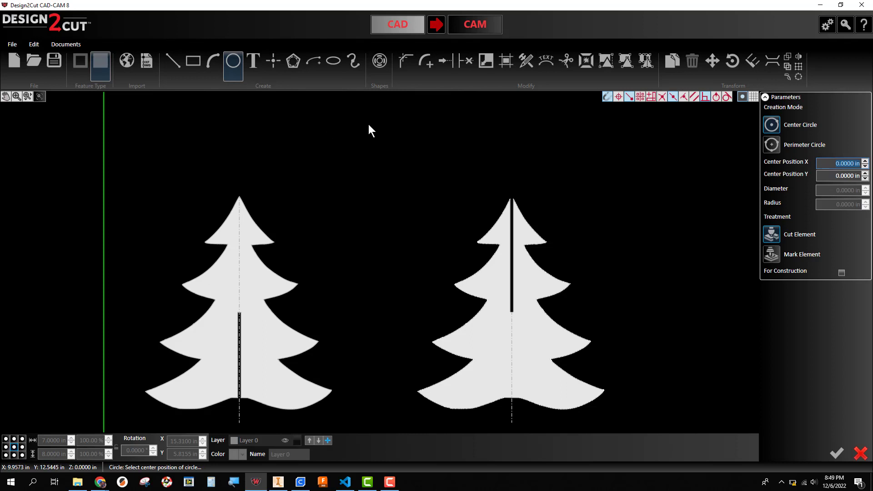
pyautogui.click(362, 137)
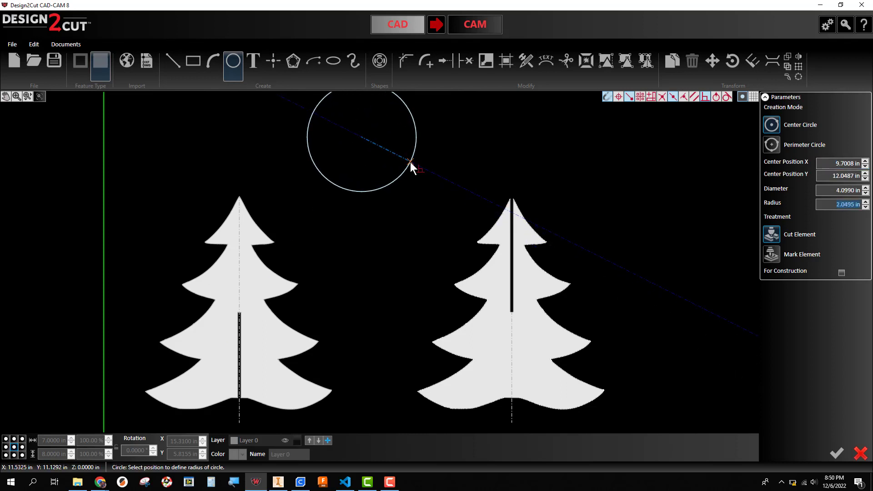
pyautogui.click(411, 161)
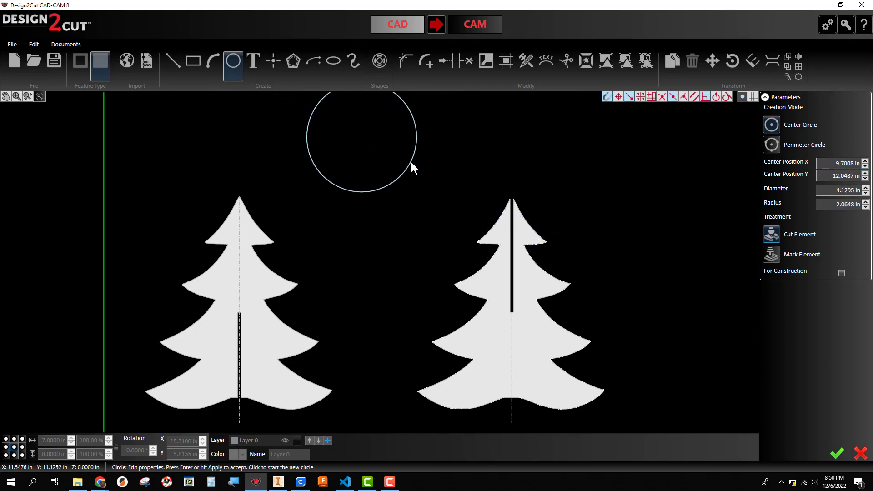
pyautogui.click(832, 190)
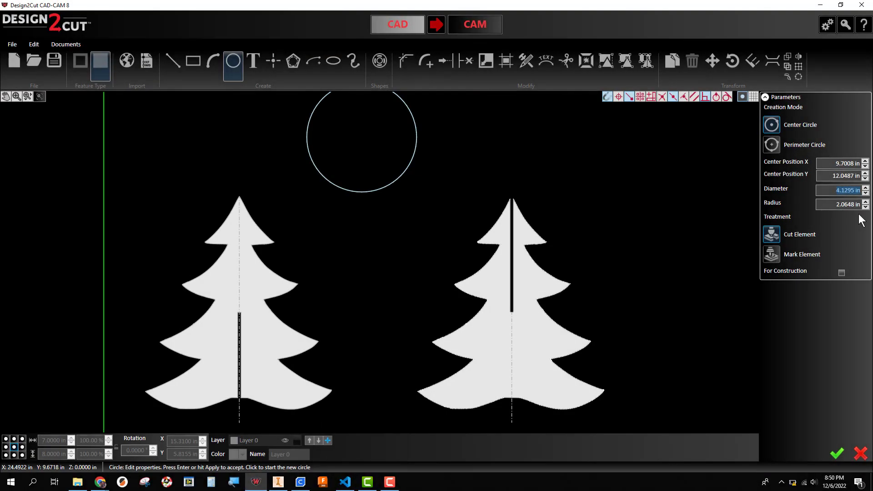
pyautogui.write('3')
pyautogui.press('Return')
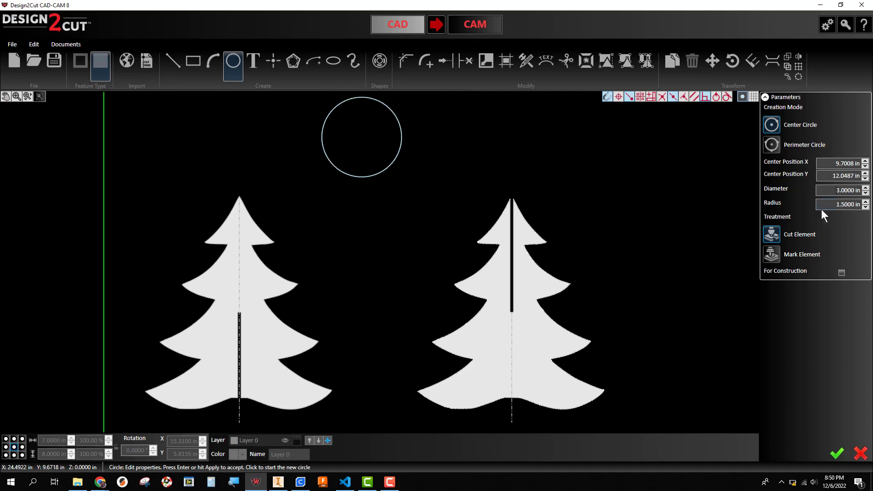
pyautogui.click(840, 453)
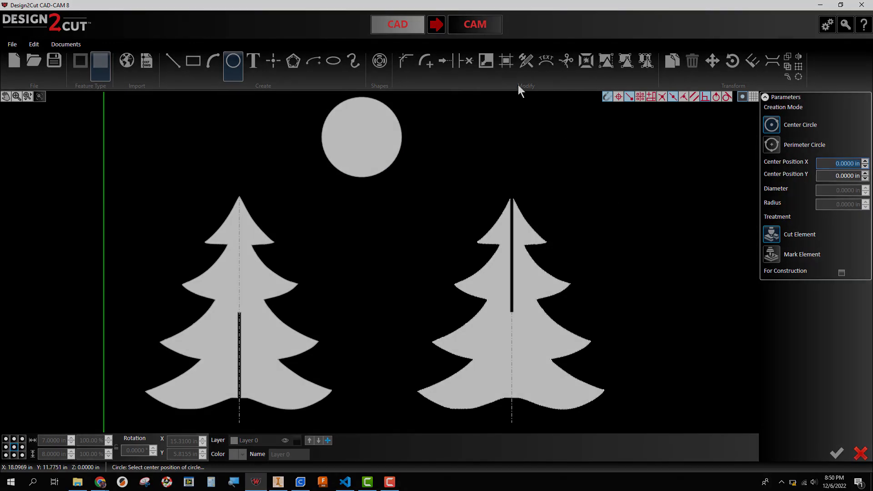
pyautogui.press('Escape')
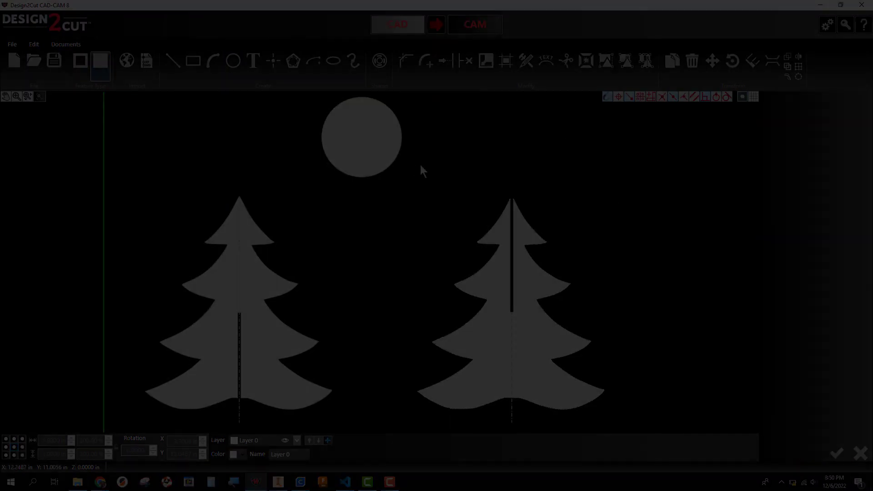
# - Offset the circle inward by 0.25 in with Bidirectional turned off to form a ring
pyautogui.click(395, 155)
pyautogui.click(397, 156)
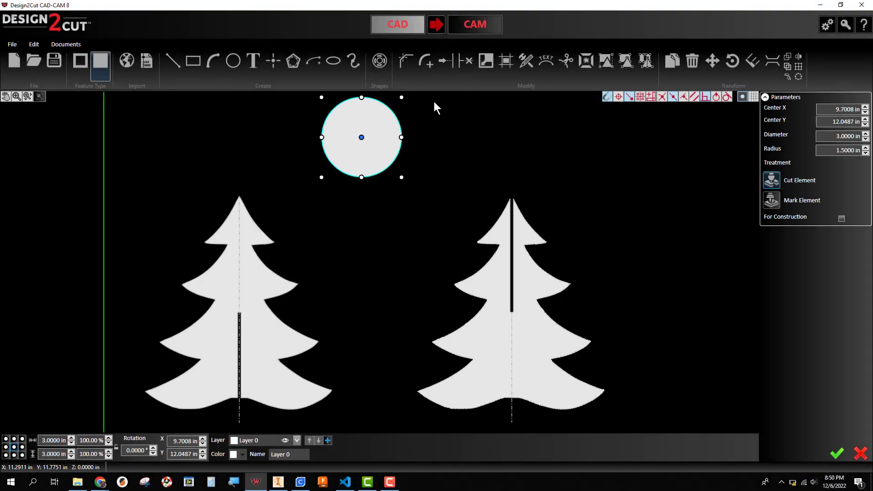
pyautogui.click(504, 62)
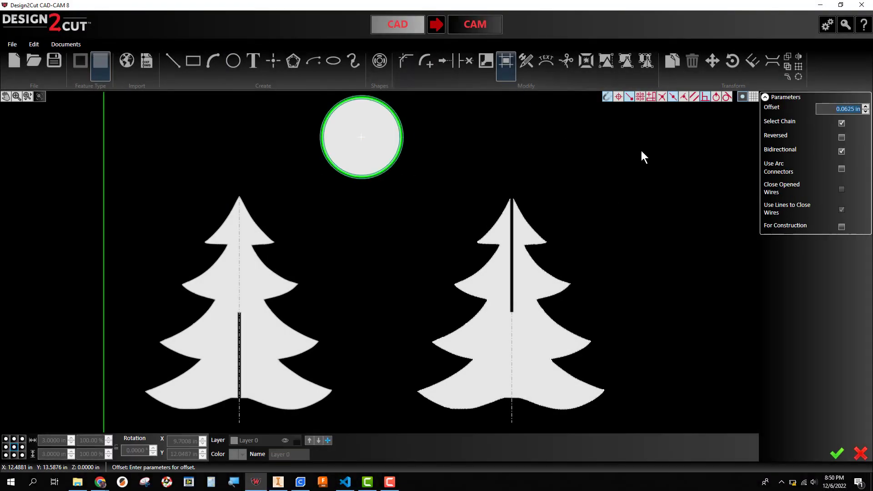
pyautogui.click(841, 151)
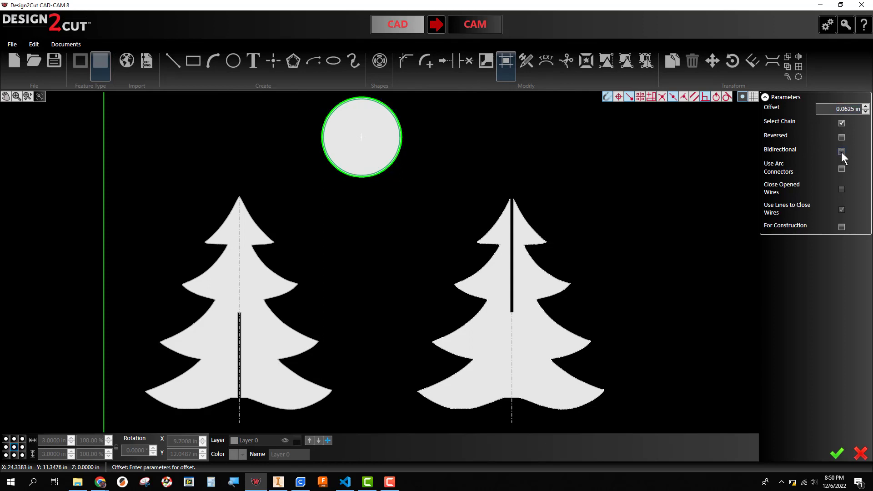
pyautogui.scroll(2, 398, 127)
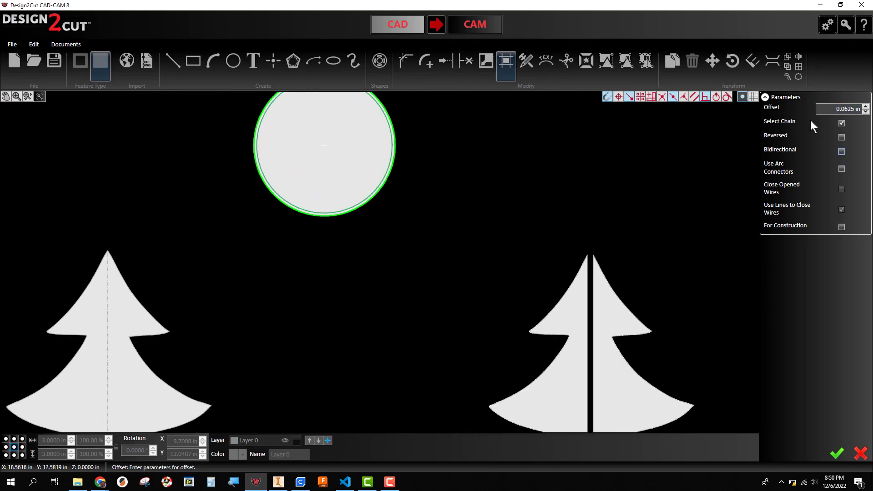
pyautogui.click(835, 109)
pyautogui.write('.25')
pyautogui.press('Tab')
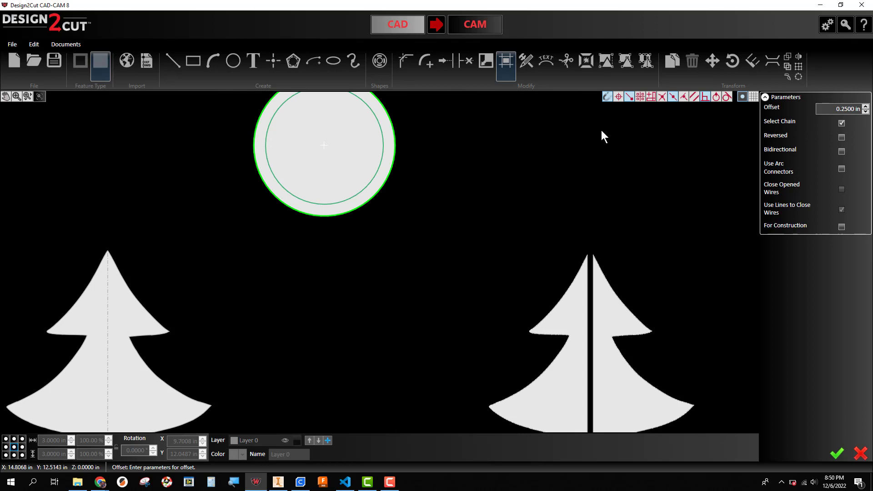
pyautogui.click(841, 137)
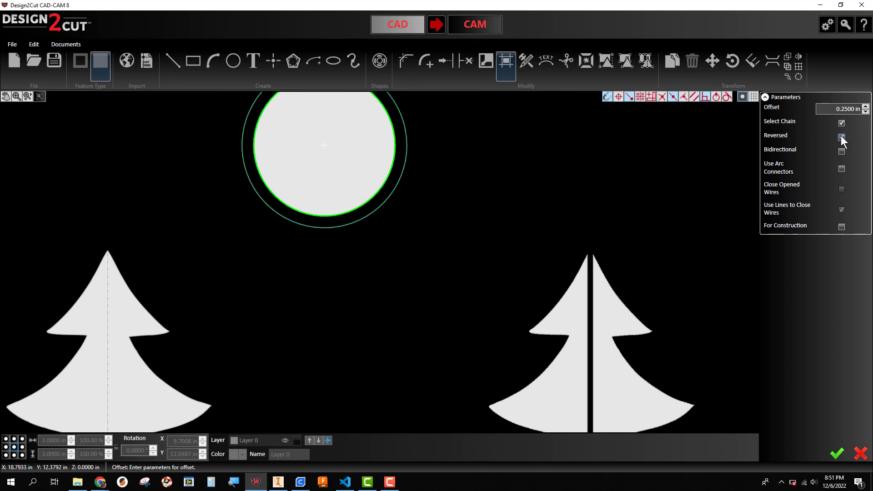
pyautogui.click(841, 137)
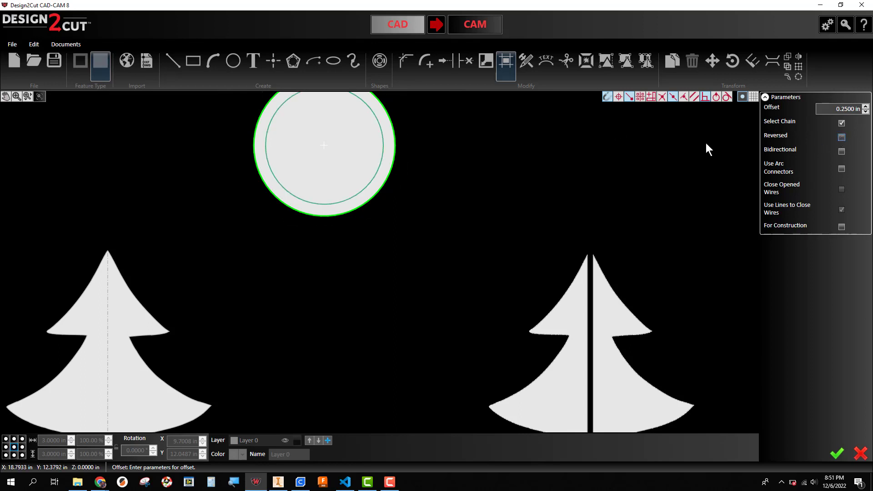
pyautogui.click(836, 452)
pyautogui.moveTo(497, 184); pyautogui.dragTo(500, 282, button='middle')
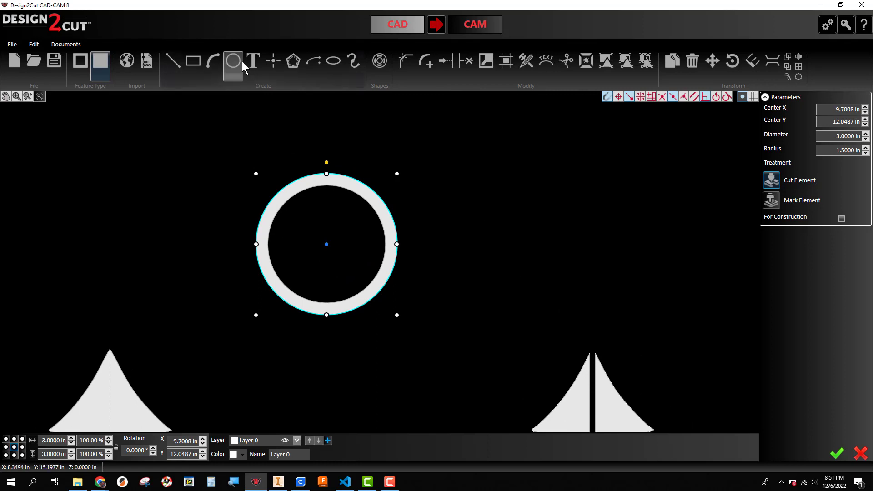
pyautogui.click(380, 136)
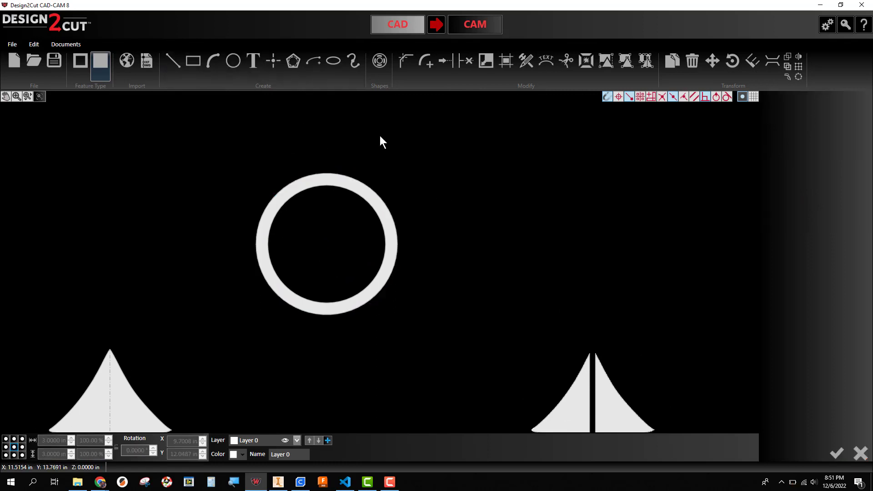
# - Place the text "L" beside the ring, in Arial at 1 in size with left alignment
pyautogui.click(258, 65)
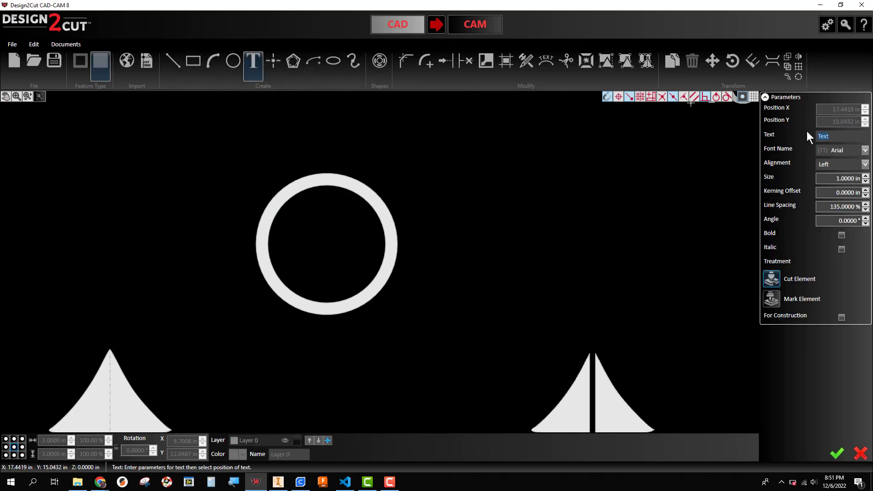
pyautogui.write('L')
pyautogui.click(844, 155)
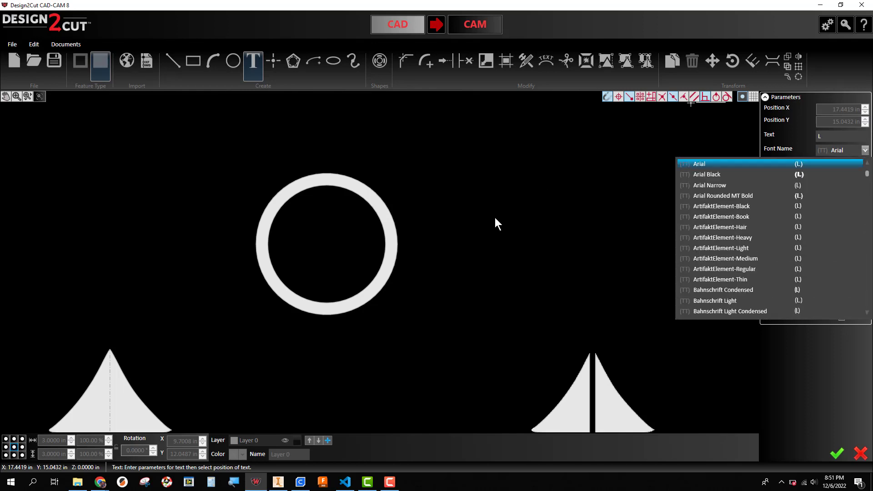
pyautogui.click(860, 165)
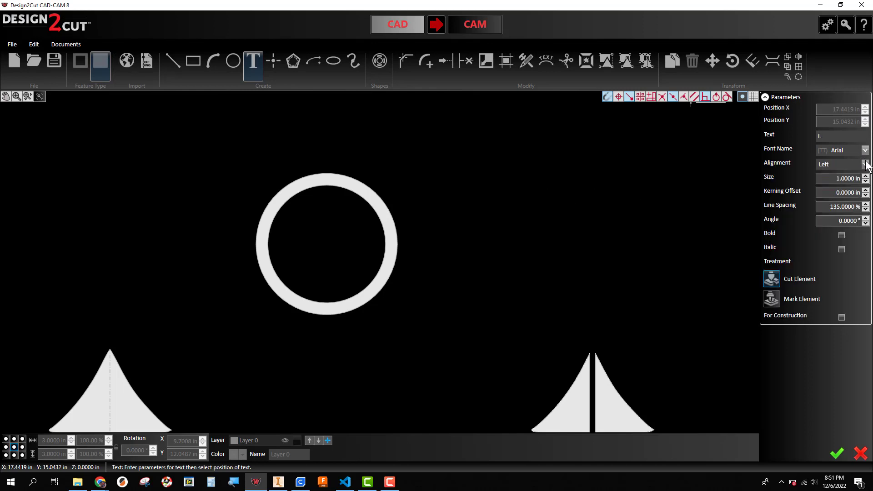
pyautogui.click(448, 241)
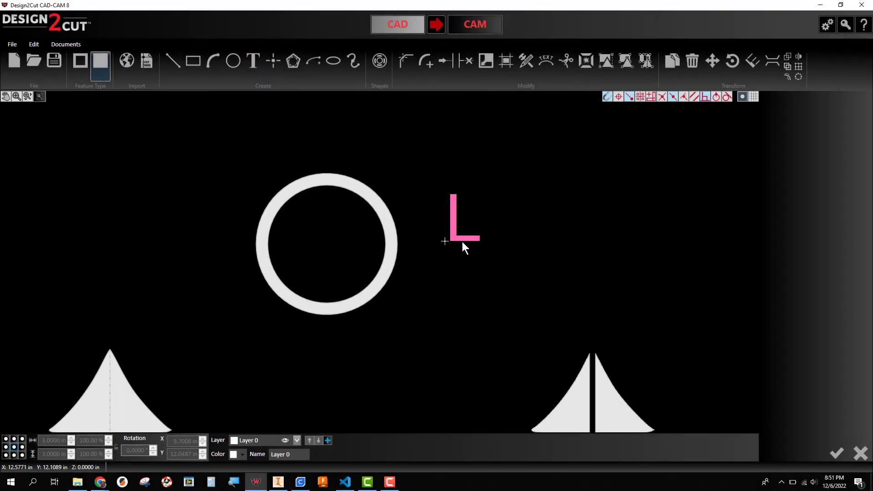
# - Change the font of the letter L beside the ring to Clarendon, previewing the available fonts
pyautogui.click(462, 240)
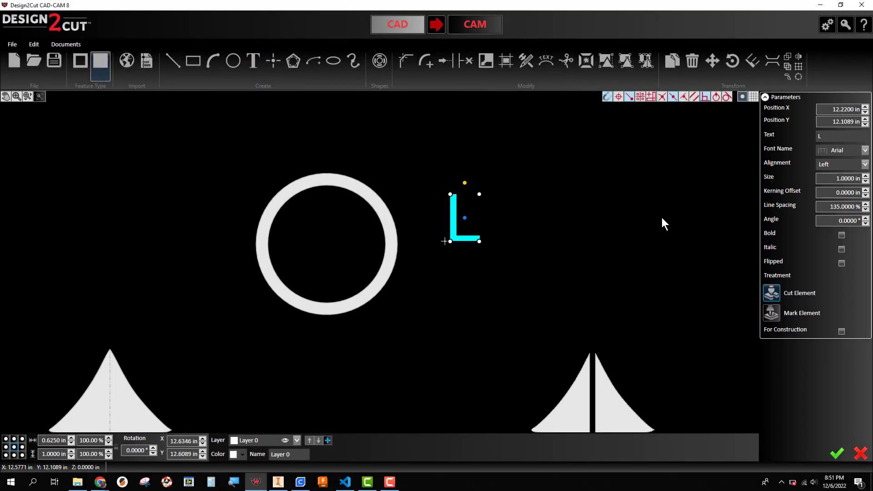
pyautogui.click(865, 151)
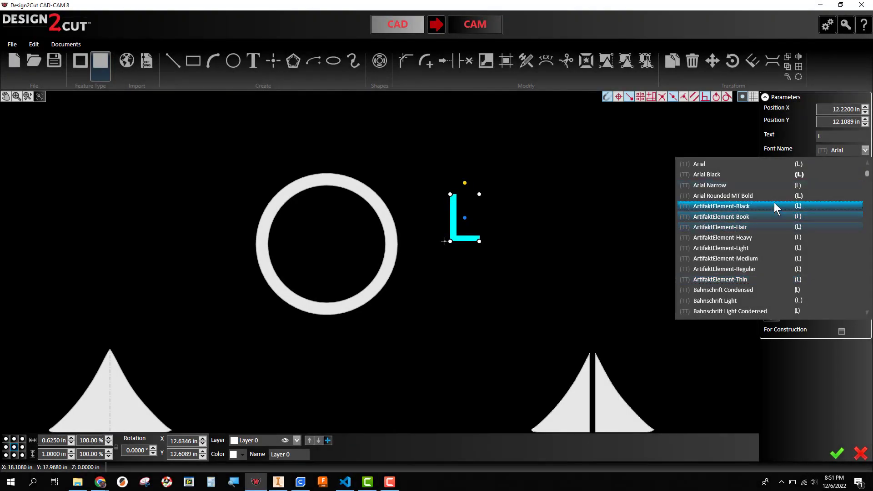
pyautogui.click(774, 197)
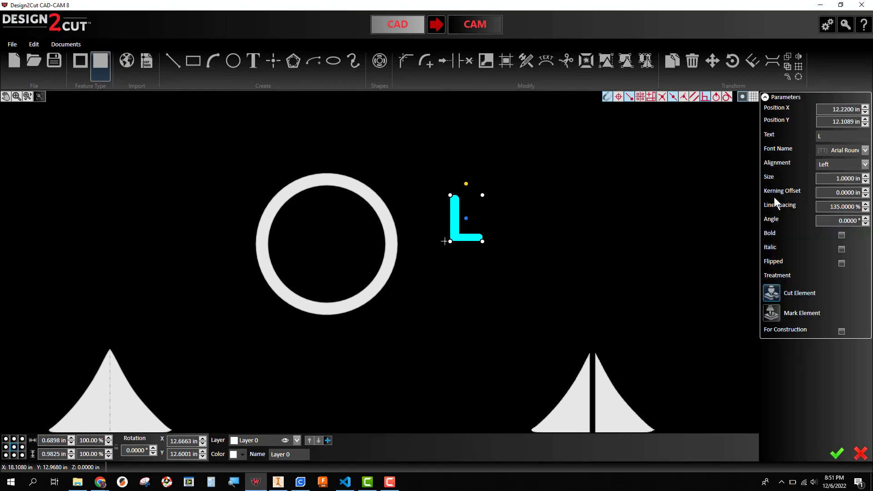
pyautogui.press('Down')
pyautogui.press('Down')
pyautogui.press('Down')
pyautogui.press('Down')
pyautogui.press('Down')
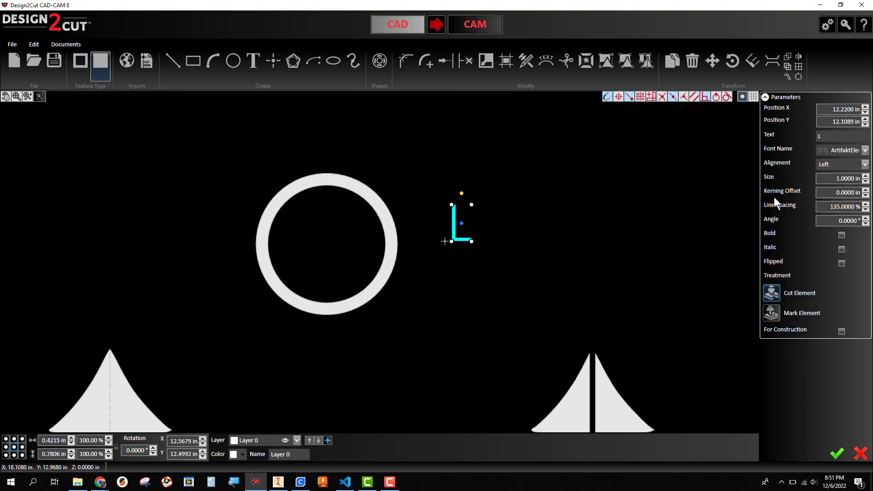
pyautogui.press('Down')
pyautogui.press('Down')
pyautogui.press('Down')
pyautogui.press('Down')
pyautogui.press('Down')
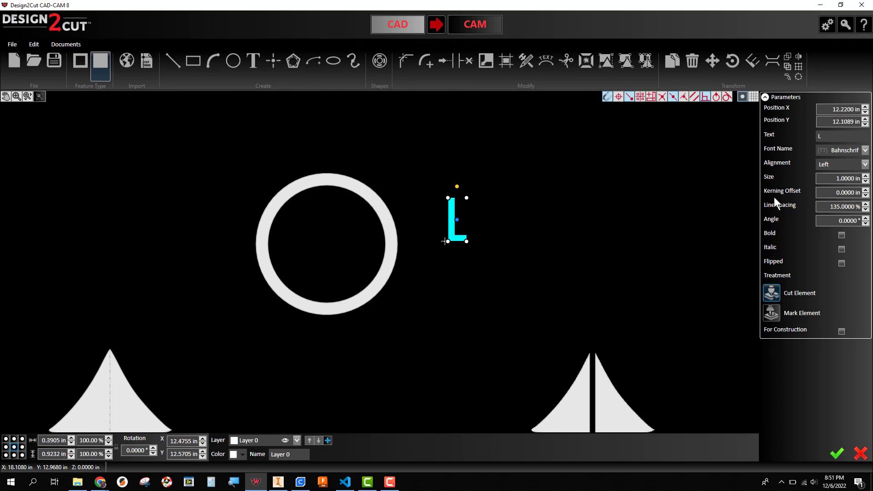
pyautogui.press('Down')
pyautogui.press('Down')
pyautogui.press('Down')
pyautogui.press('Down')
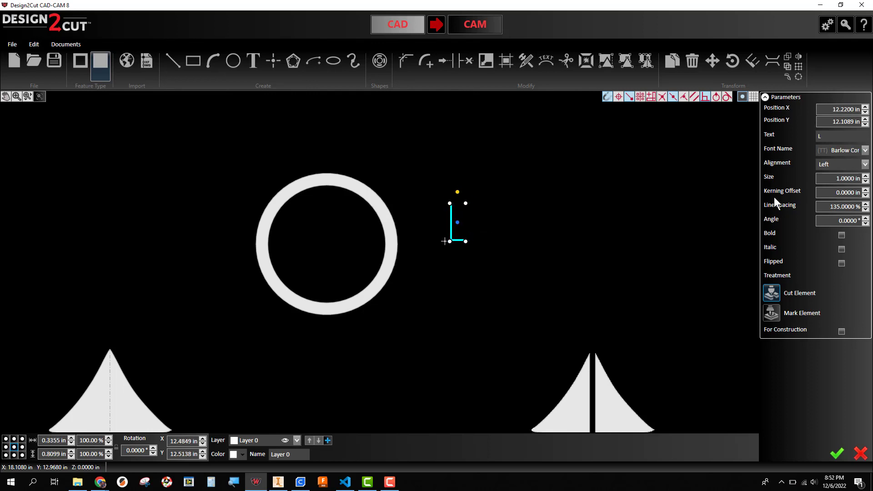
pyautogui.press('Down')
pyautogui.press('Down')
pyautogui.press('Down')
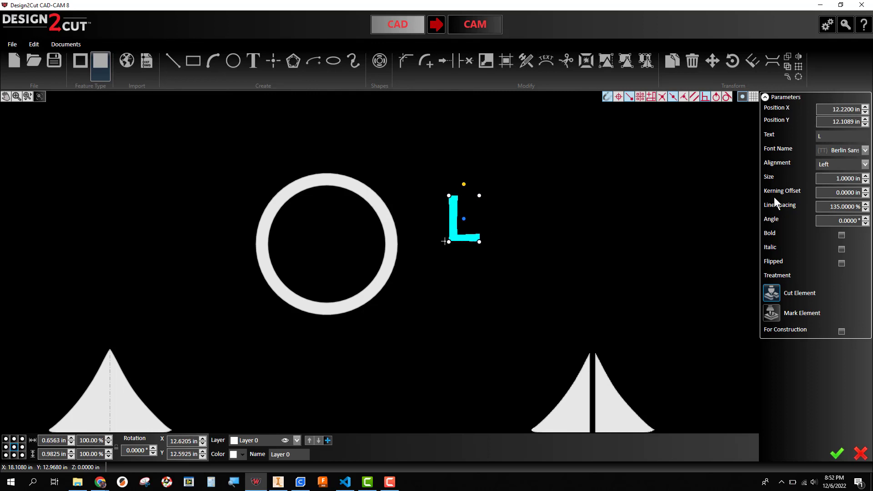
pyautogui.press('Down')
pyautogui.press('Down')
pyautogui.press('Down')
pyautogui.press('Down')
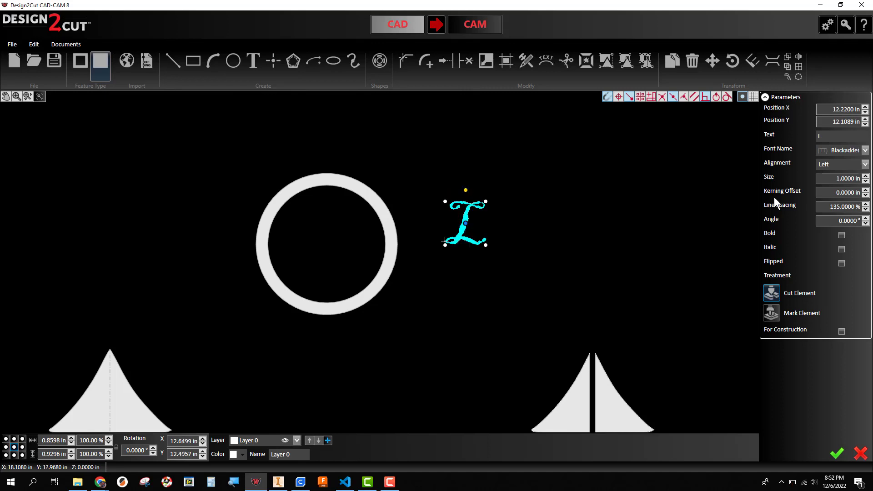
pyautogui.press('Down')
pyautogui.press('Down')
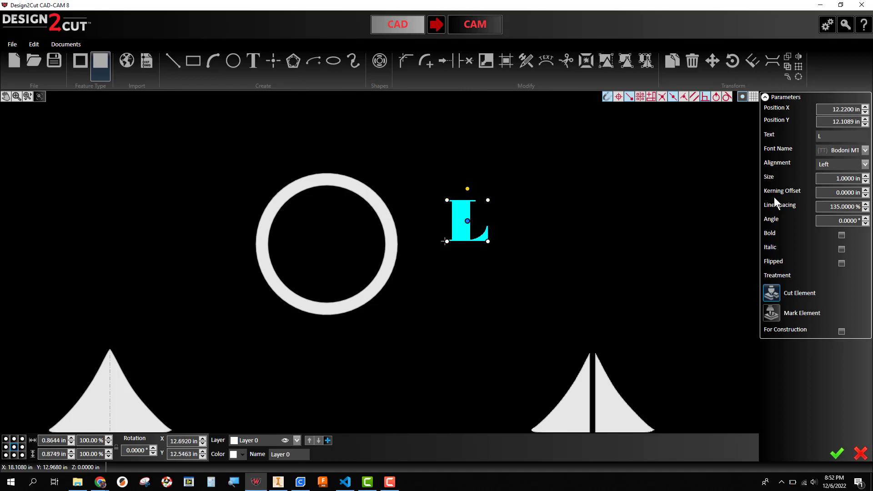
pyautogui.press('Down')
pyautogui.press('Down')
pyautogui.press('Down')
pyautogui.press('Down')
pyautogui.press('Down')
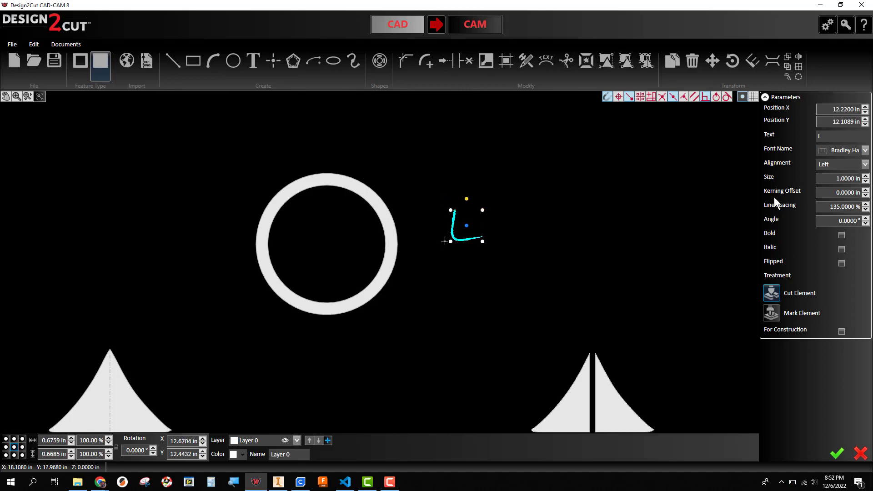
pyautogui.press('Down')
pyautogui.press('Down')
pyautogui.press('Down')
pyautogui.press('Down')
pyautogui.press('Down')
pyautogui.press('Down')
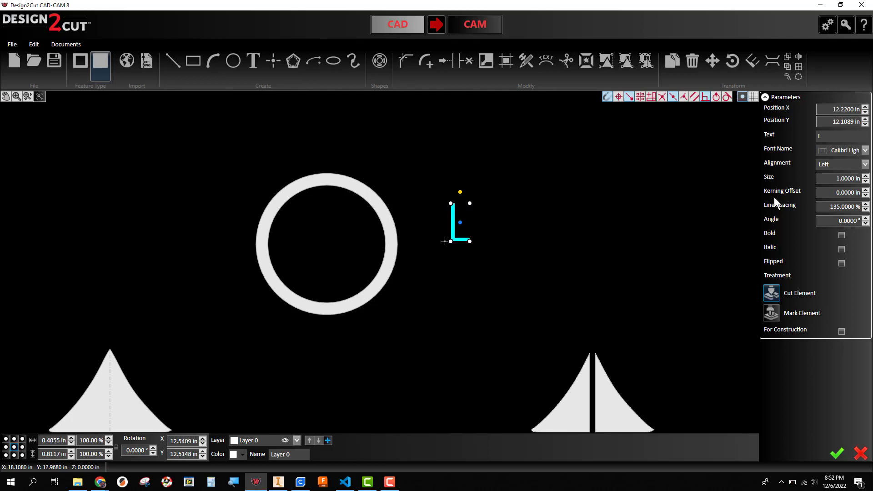
pyautogui.press('Down')
pyautogui.press('Down')
pyautogui.press('Down')
pyautogui.press('Down')
pyautogui.press('Down')
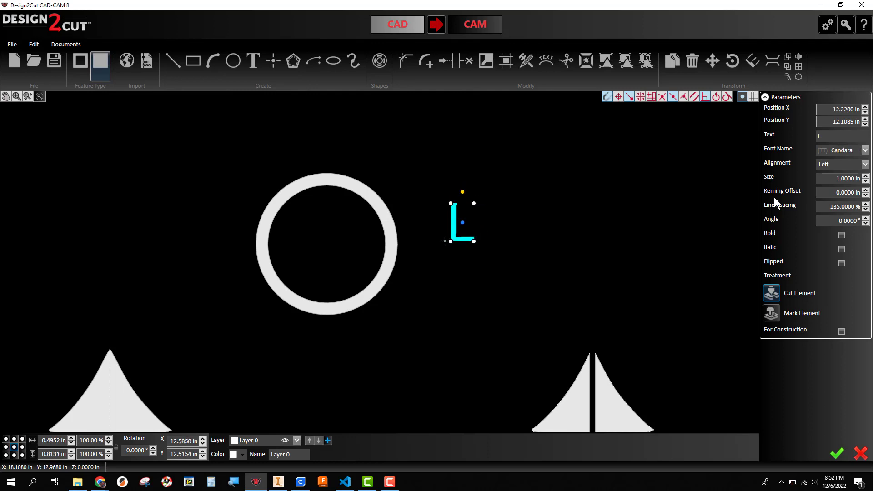
pyautogui.press('Down')
pyautogui.press('Down')
pyautogui.press('Down')
pyautogui.press('Down')
pyautogui.press('Down')
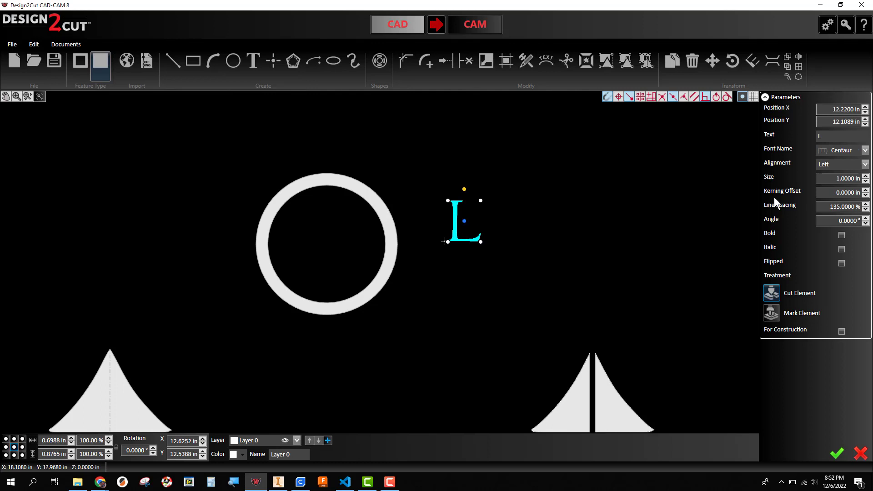
pyautogui.press('Down')
pyautogui.press('Down')
pyautogui.press('Down')
pyautogui.press('Down')
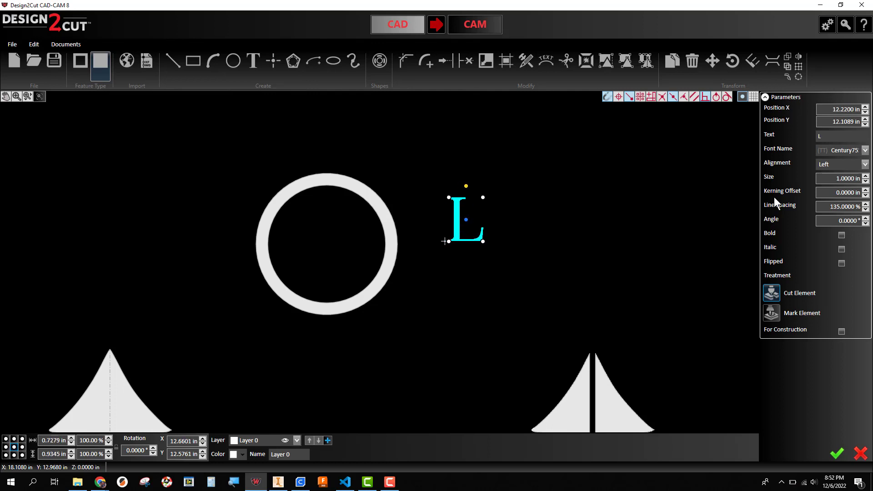
pyautogui.press('Down')
pyautogui.press('Down')
pyautogui.press('Down')
pyautogui.press('Down')
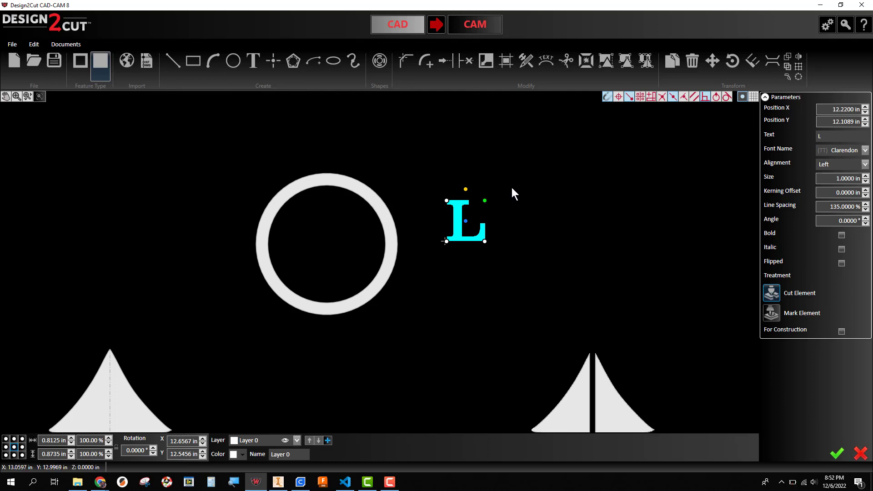
# - Enlarge the letter L to about 2.38 in and center it inside the ring so its corners overlap the ring
pyautogui.moveTo(484, 200); pyautogui.dragTo(502, 183)
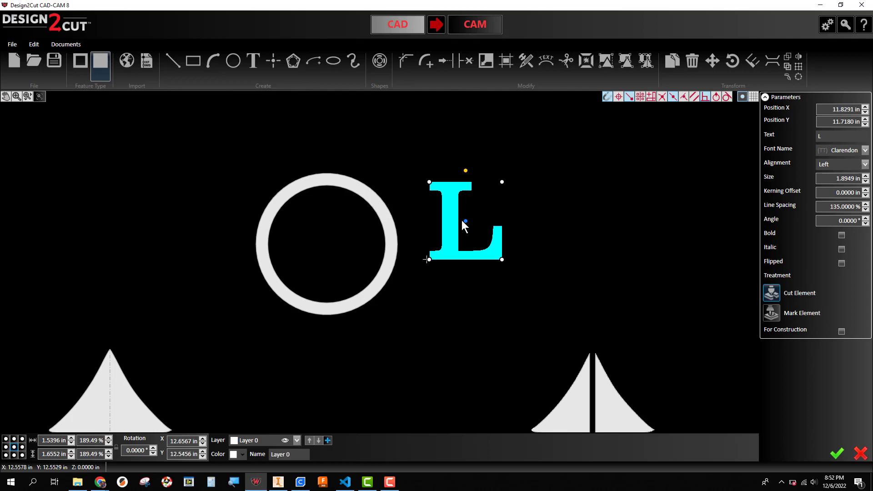
pyautogui.click(327, 238)
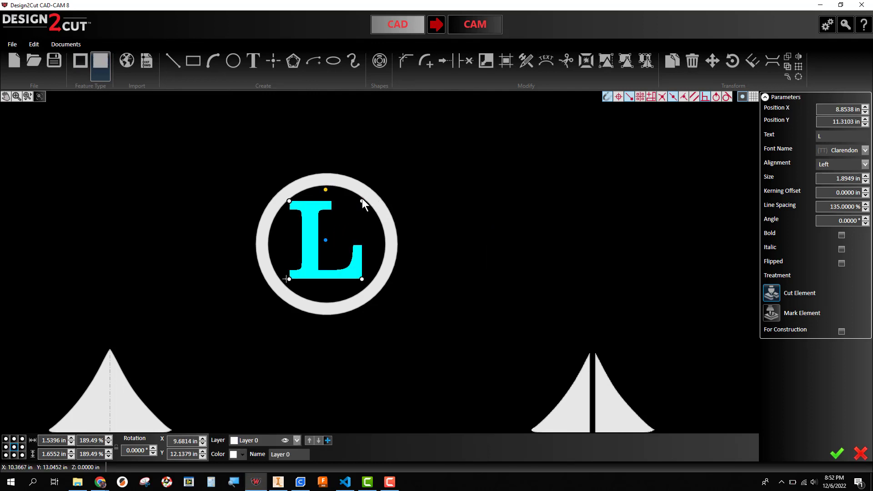
pyautogui.moveTo(367, 197); pyautogui.dragTo(368, 196)
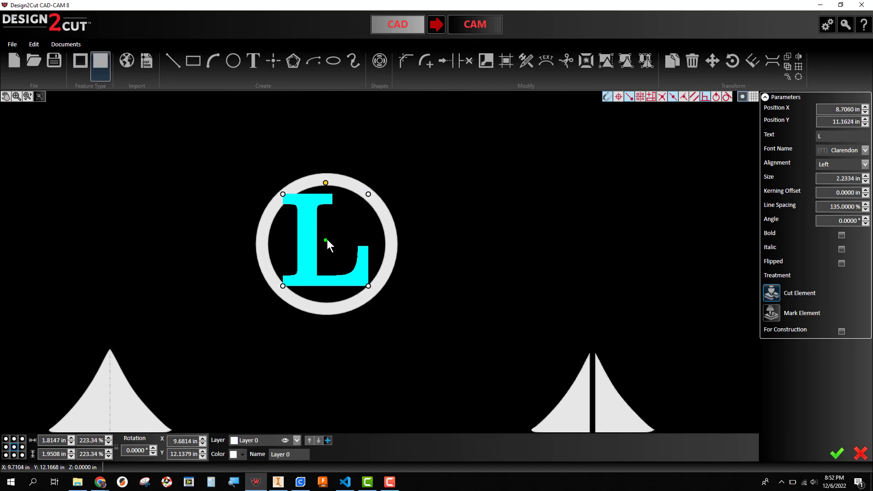
pyautogui.moveTo(329, 241); pyautogui.dragTo(374, 198)
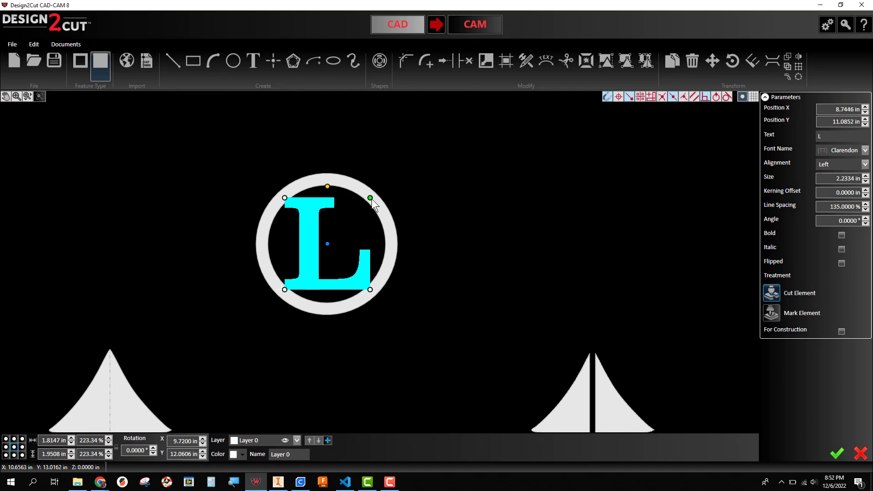
pyautogui.moveTo(372, 198); pyautogui.dragTo(373, 194)
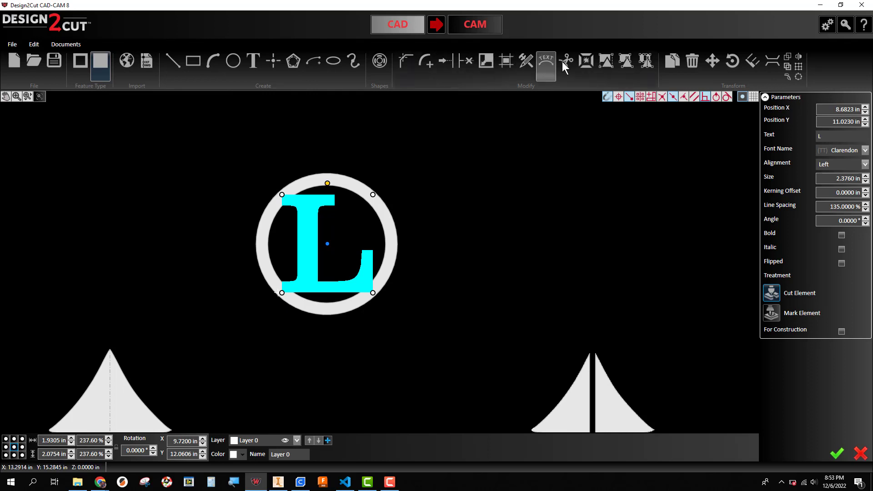
# - Explode the letter L into individual outline entities with an accuracy of 0.0010
pyautogui.click(587, 62)
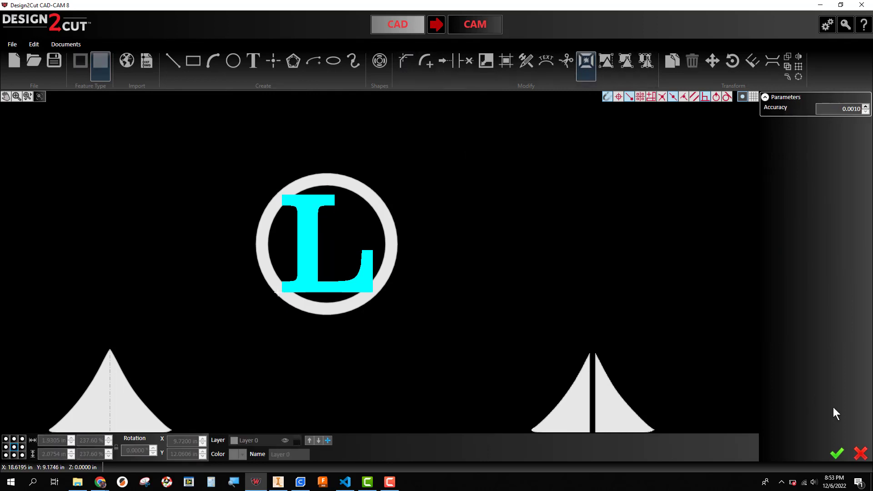
pyautogui.click(837, 452)
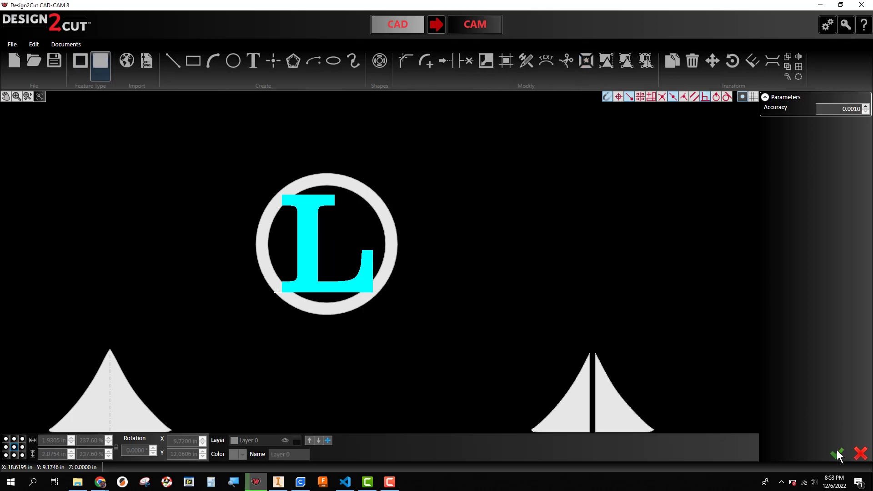
pyautogui.click(471, 274)
# - Trim the overlapping letter and ring segments at the L's upper-left corner so the serif merges with the ring
pyautogui.scroll(2, 400, 300)
pyautogui.scroll(2, 395, 313)
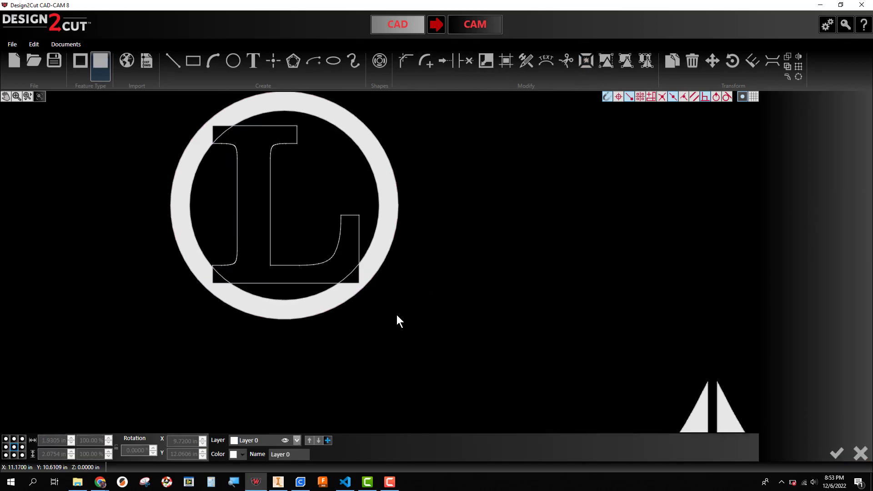
pyautogui.moveTo(443, 294)
pyautogui.mouseDown(button='middle')
pyautogui.moveTo(494, 310)
pyautogui.moveTo(514, 334)
pyautogui.mouseUp(button='middle')
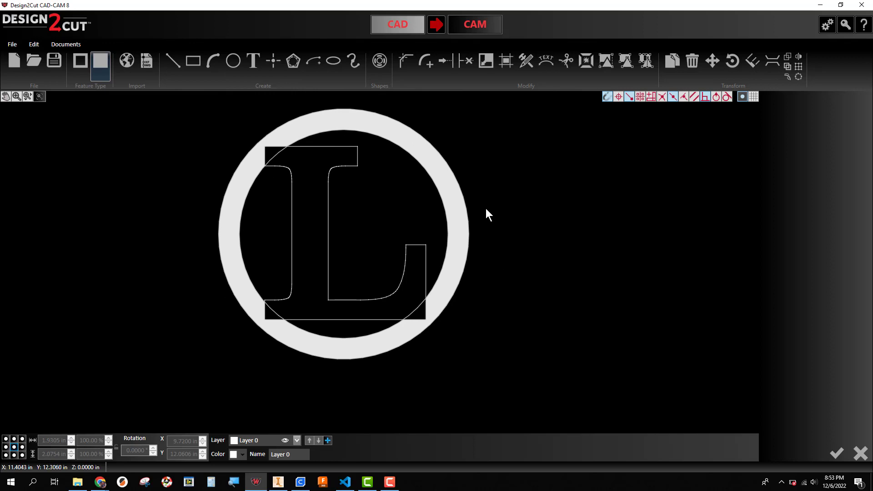
pyautogui.click(470, 63)
pyautogui.click(272, 146)
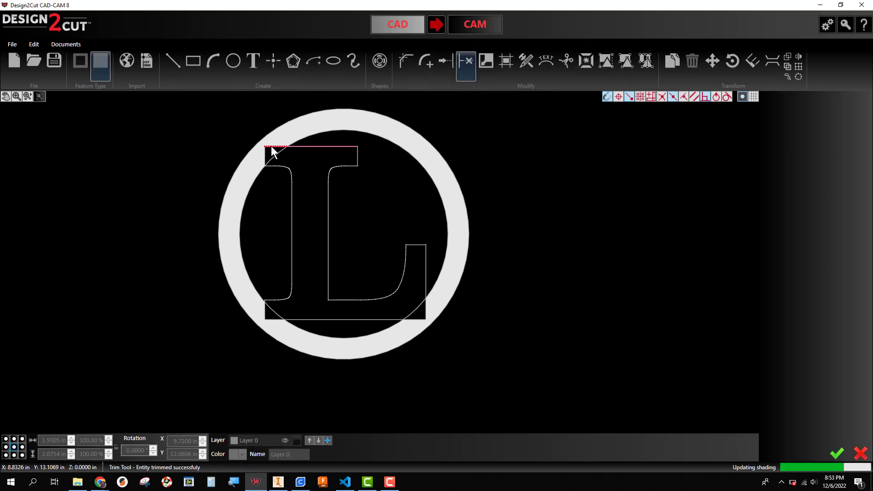
pyautogui.click(271, 147)
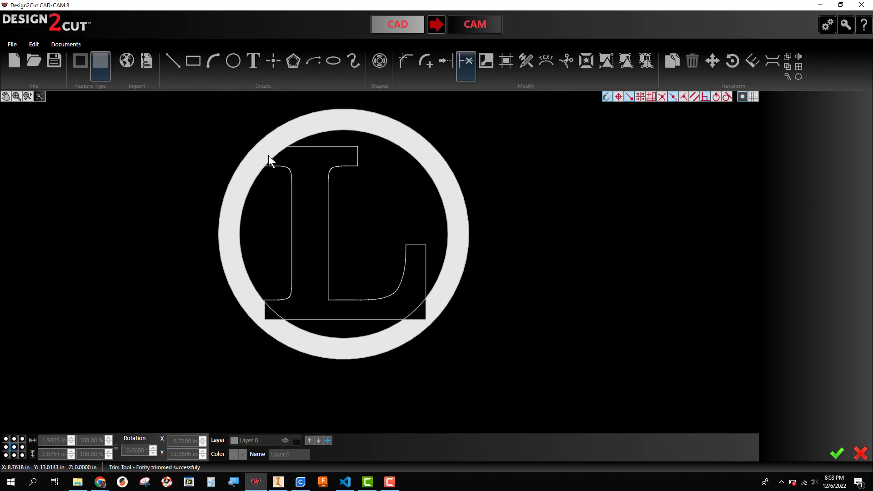
pyautogui.click(275, 157)
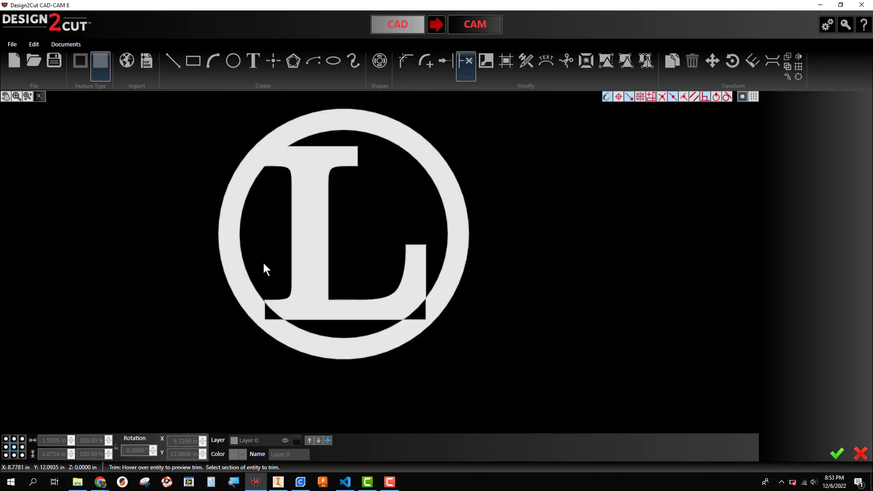
# - Trim the overlapping letter and ring segments at both lower corners of the L so its base merges with the ring
pyautogui.scroll(2, 260, 303)
pyautogui.scroll(2, 260, 304)
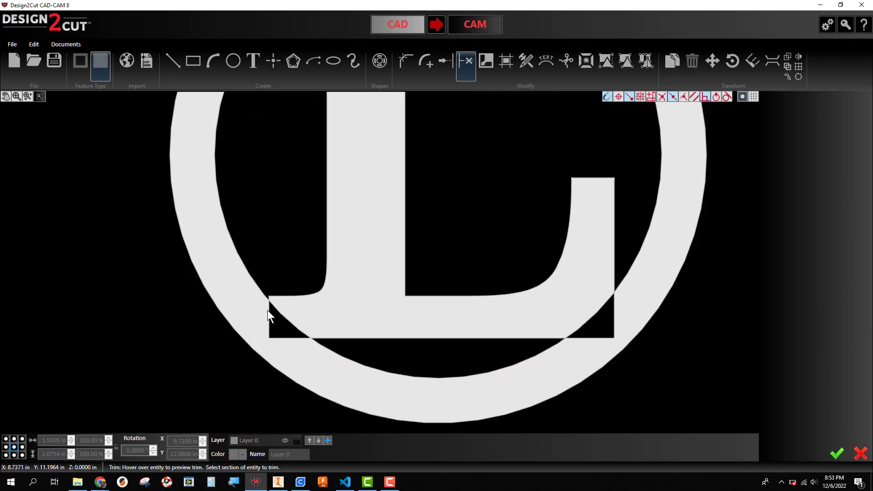
pyautogui.click(290, 337)
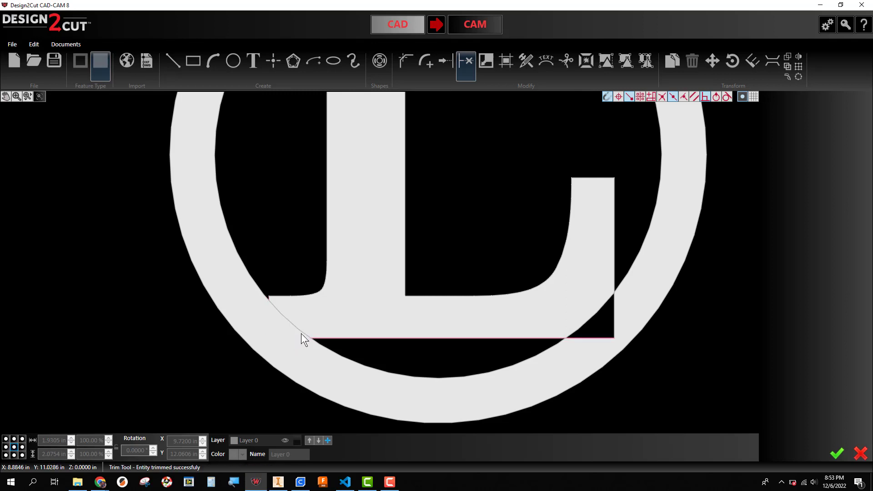
pyautogui.click(301, 332)
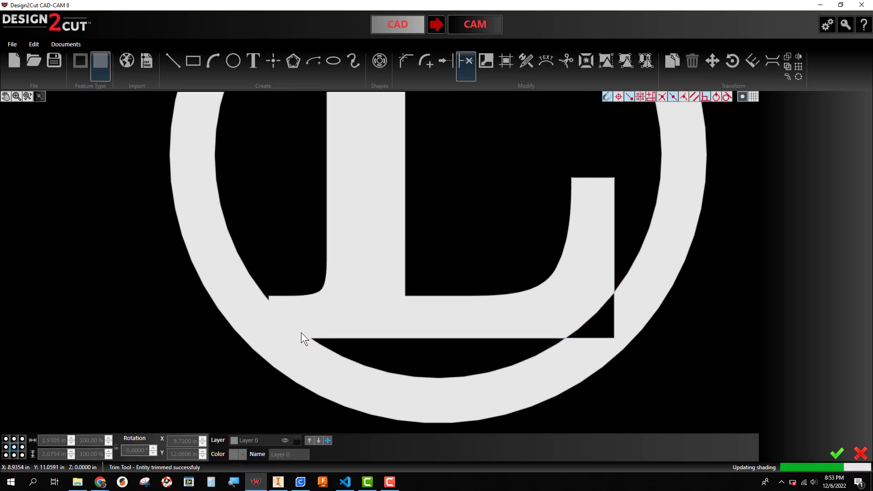
pyautogui.click(583, 338)
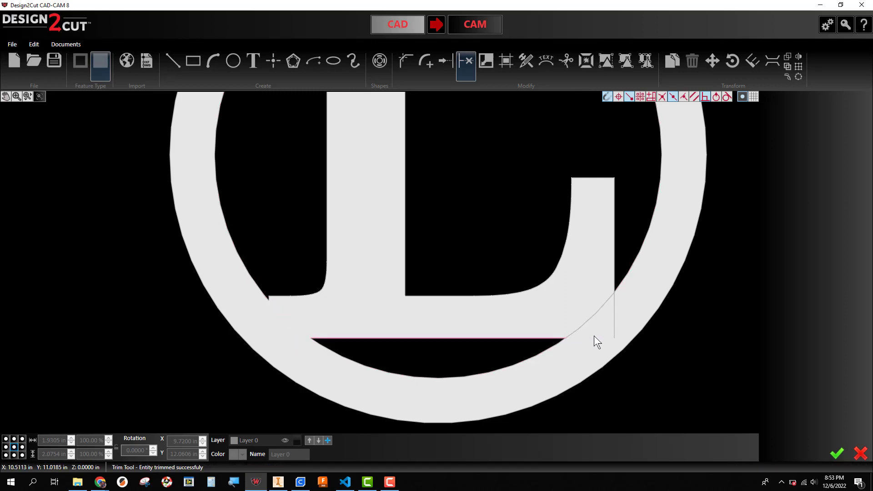
pyautogui.click(598, 312)
# - Examine the trimmed junctions between the L's upper-left serif and the ring for leftover line ends
pyautogui.scroll(-1, 584, 311)
pyautogui.scroll(-2, 487, 179)
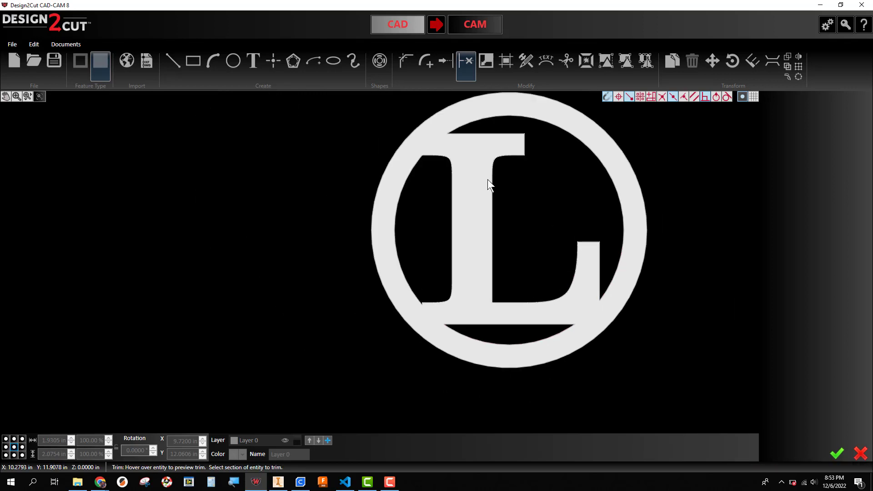
pyautogui.scroll(1, 412, 129)
pyautogui.scroll(3, 474, 125)
pyautogui.scroll(3, 473, 130)
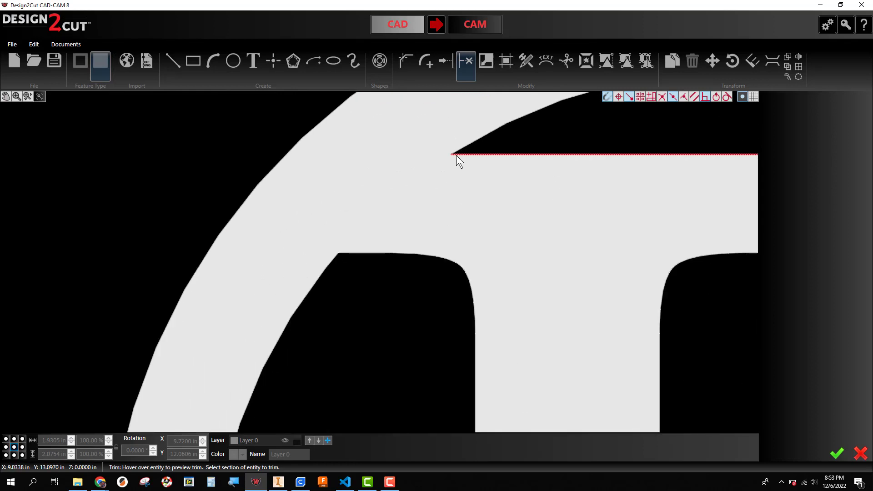
pyautogui.scroll(2, 299, 291)
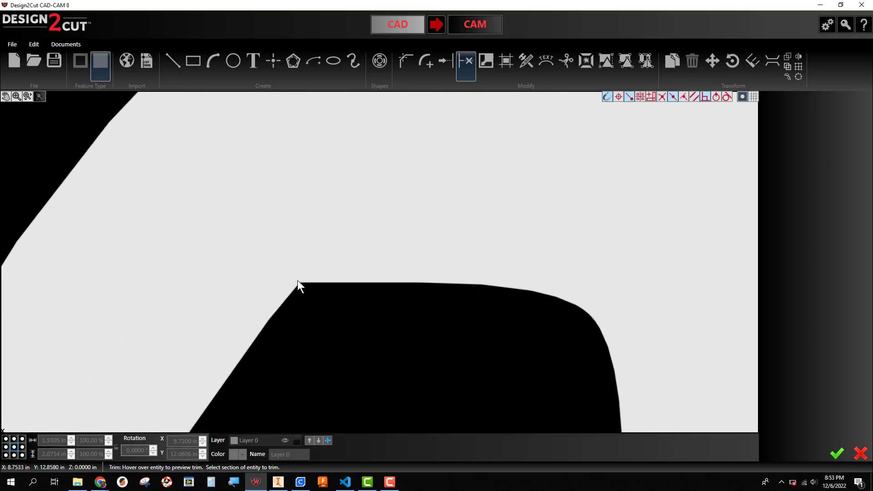
pyautogui.scroll(-2, 419, 268)
pyautogui.scroll(-2, 500, 297)
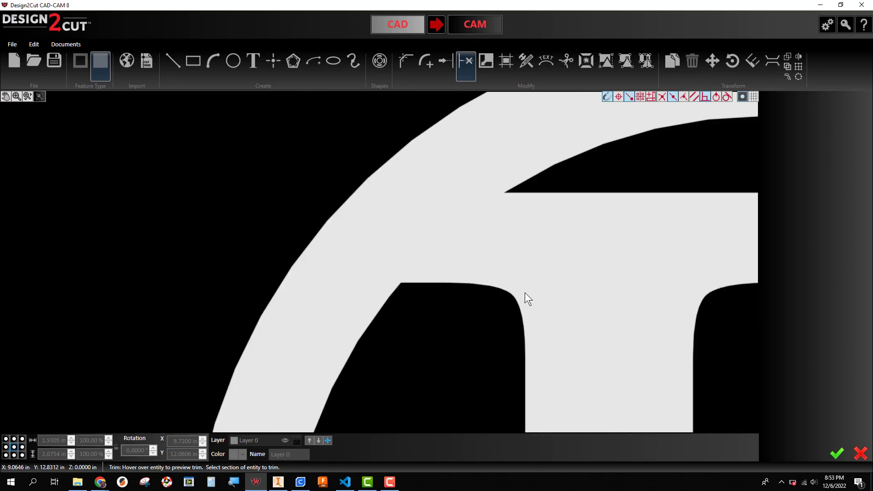
# - Move the merged L ring ornament onto the tip of the bottom-slotted tree, centred on the tree's centreline at X 5.1015 in, Y 10.6463 in
pyautogui.scroll(-1, 568, 307)
pyautogui.scroll(-1, 659, 327)
pyautogui.scroll(-1, 700, 338)
pyautogui.scroll(-4, 448, 215)
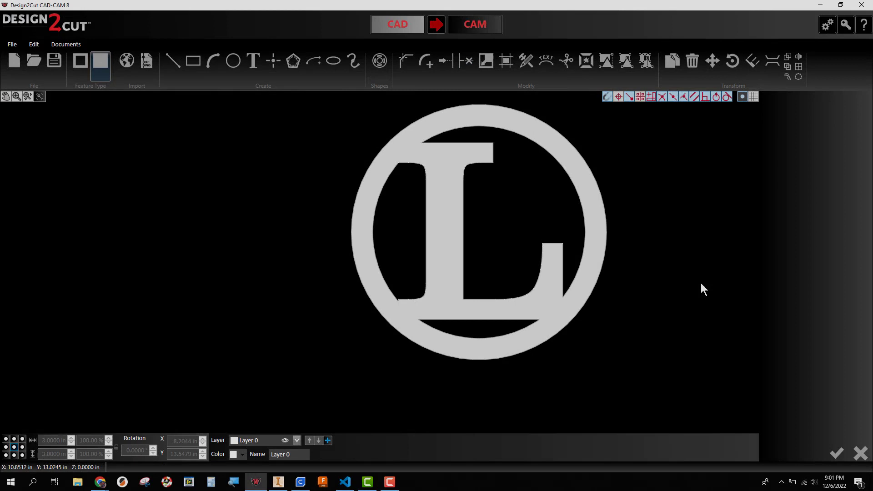
pyautogui.scroll(1, 645, 286)
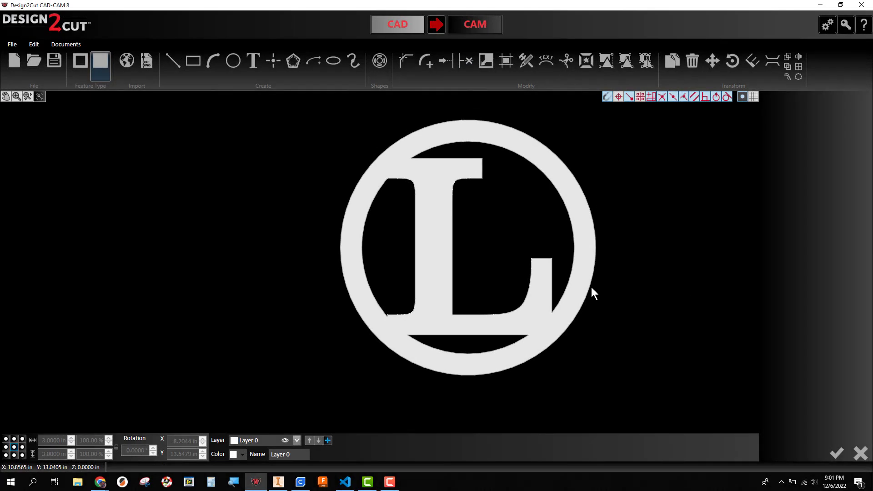
pyautogui.moveTo(282, 103); pyautogui.dragTo(618, 385)
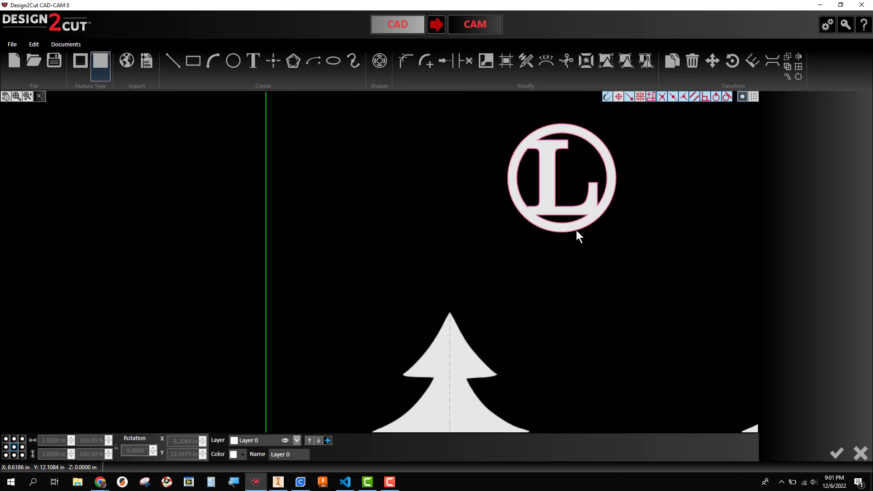
pyautogui.click(577, 230)
pyautogui.moveTo(525, 210); pyautogui.dragTo(449, 282)
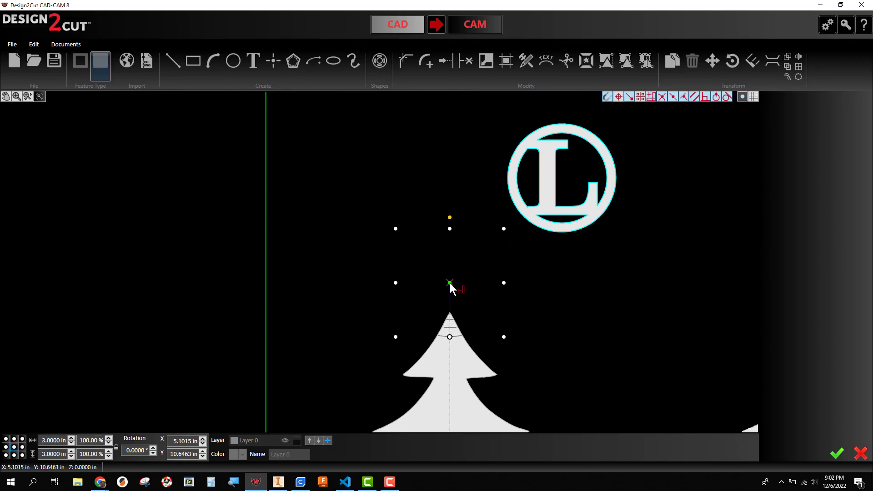
pyautogui.moveTo(450, 283); pyautogui.dragTo(451, 282)
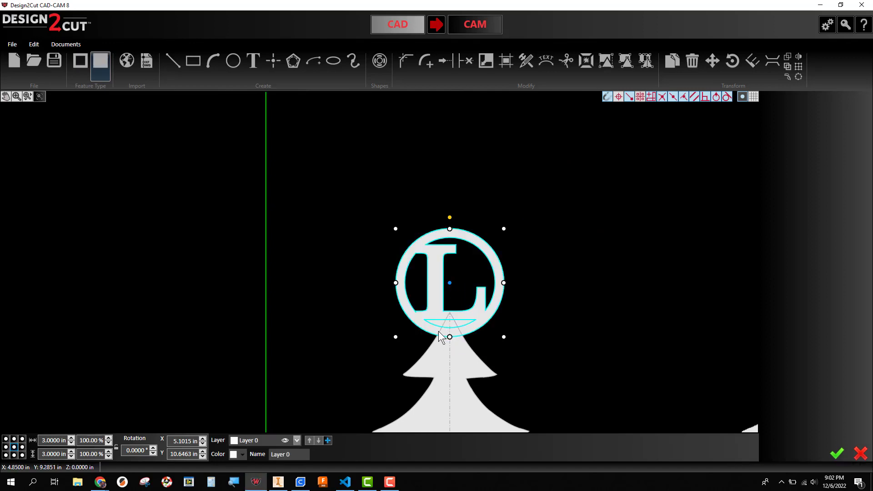
pyautogui.scroll(-4, 490, 336)
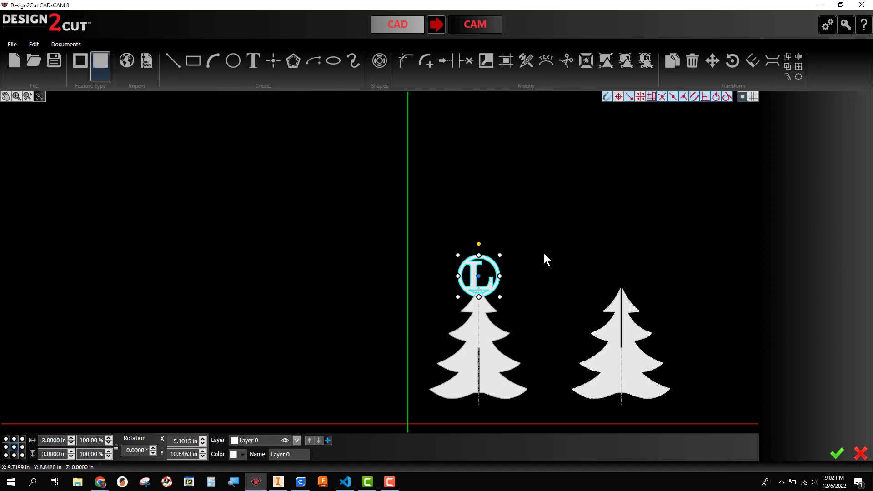
pyautogui.moveTo(544, 253); pyautogui.dragTo(542, 220, button='middle')
pyautogui.click(542, 220)
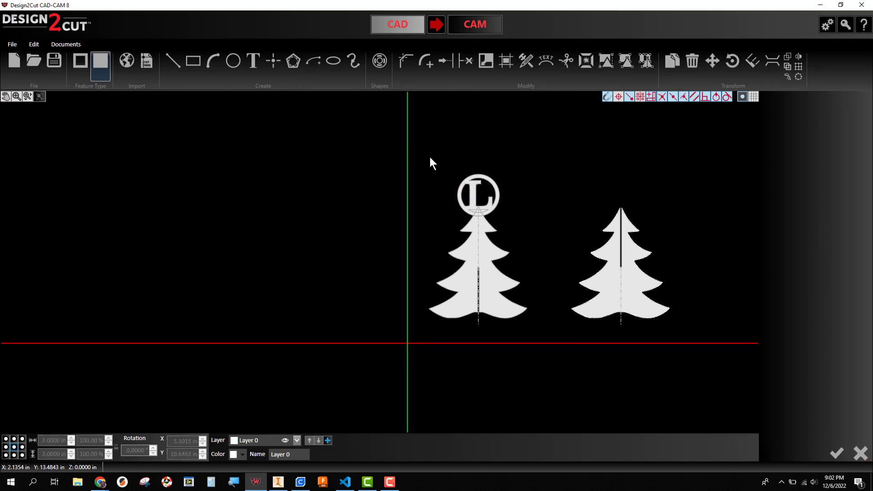
# - Group the ring ornament with the tree beneath it, and group the top-slotted tree as a separate object
pyautogui.moveTo(416, 160); pyautogui.dragTo(541, 329)
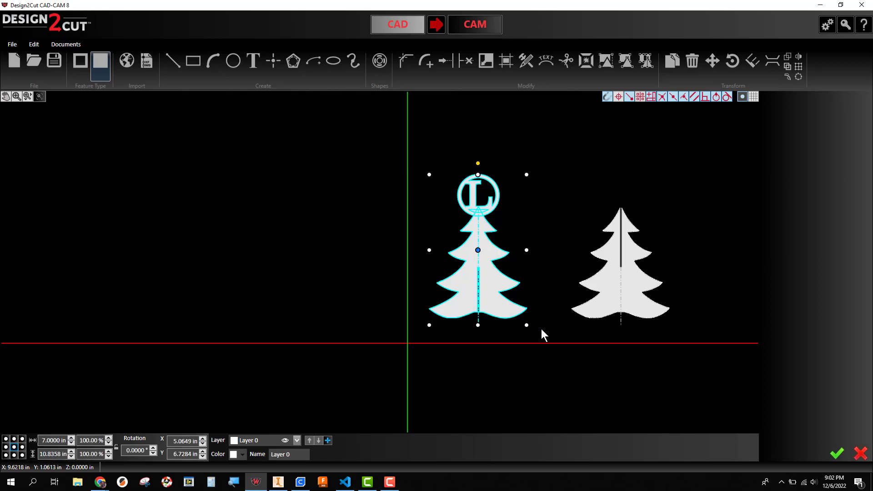
pyautogui.click(786, 67)
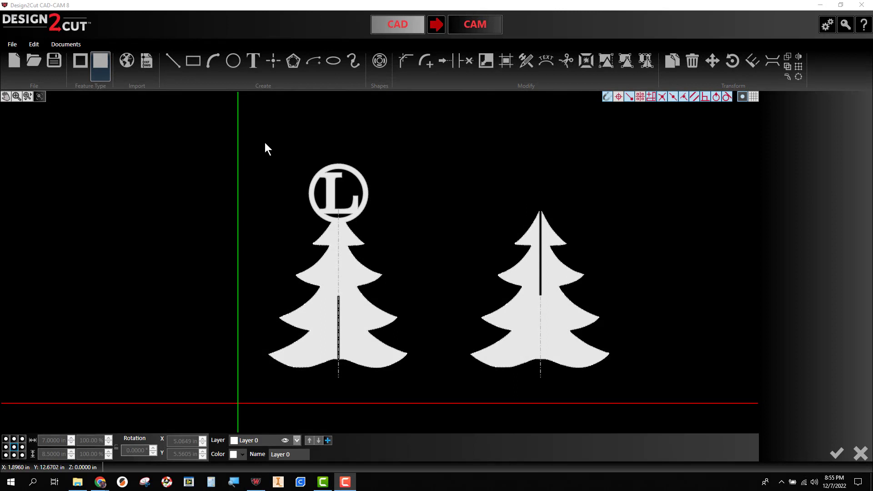
pyautogui.moveTo(254, 138); pyautogui.dragTo(427, 386)
pyautogui.click(429, 375)
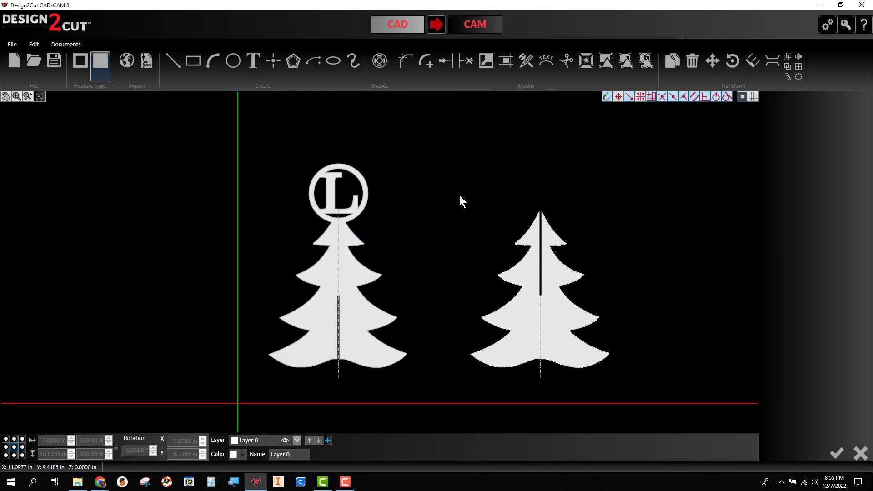
pyautogui.moveTo(449, 180); pyautogui.dragTo(637, 389)
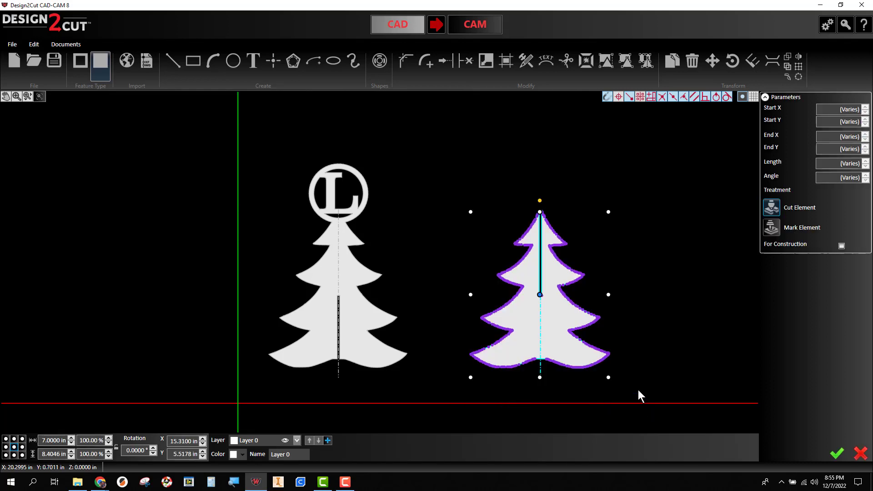
pyautogui.click(634, 387)
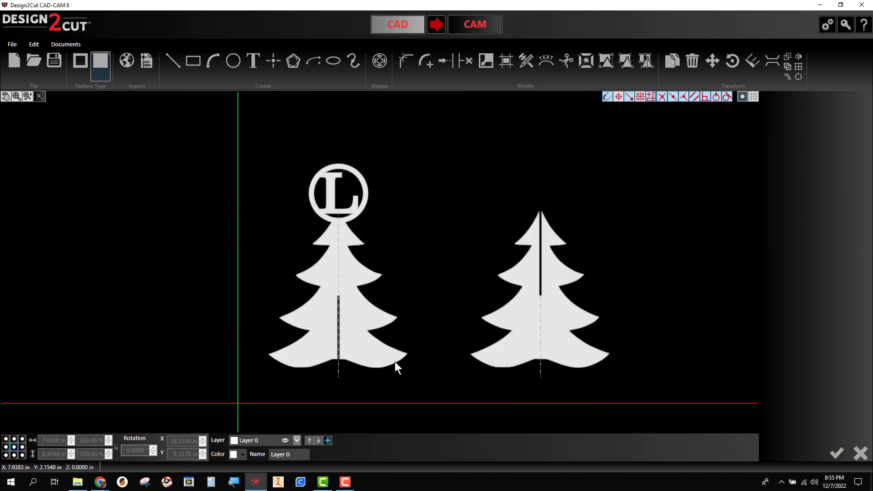
# - Move the ornament tree close to the origin and overlay the top-slotted tree on it to compare its tips with the ring
pyautogui.moveTo(372, 377); pyautogui.dragTo(374, 396)
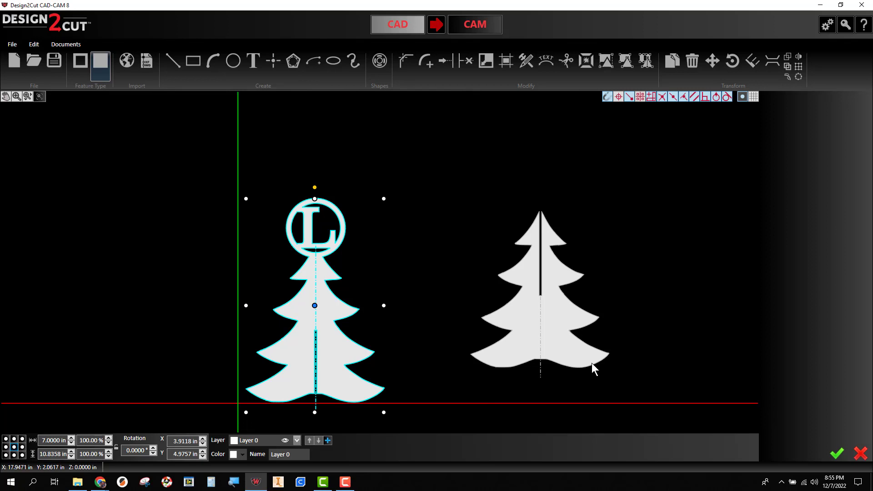
pyautogui.moveTo(512, 369); pyautogui.dragTo(369, 401)
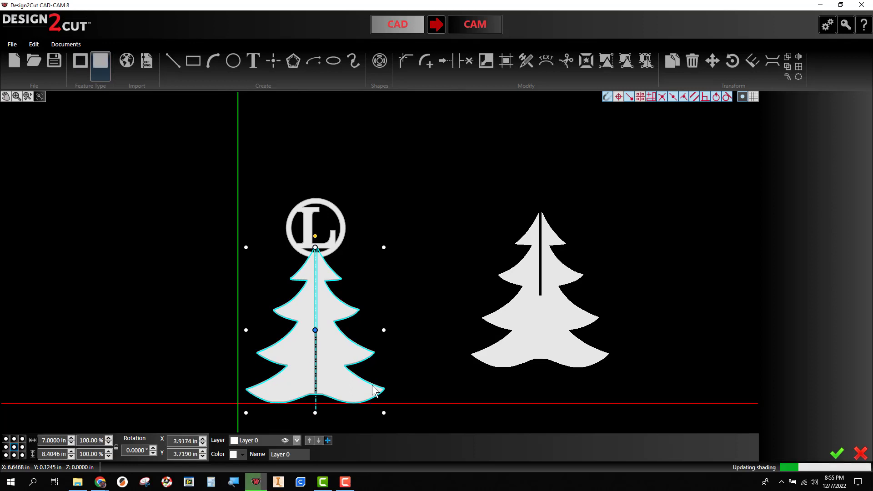
pyautogui.scroll(5, 317, 250)
pyautogui.scroll(1, 317, 250)
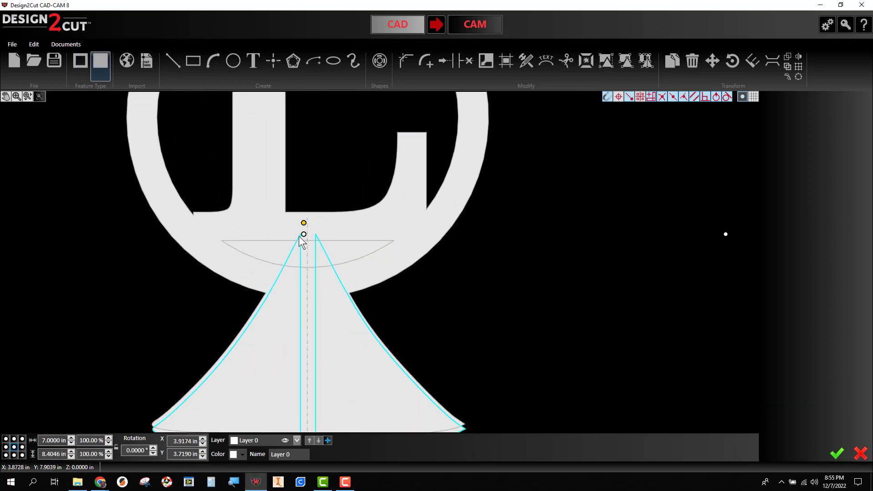
pyautogui.scroll(-6, 313, 231)
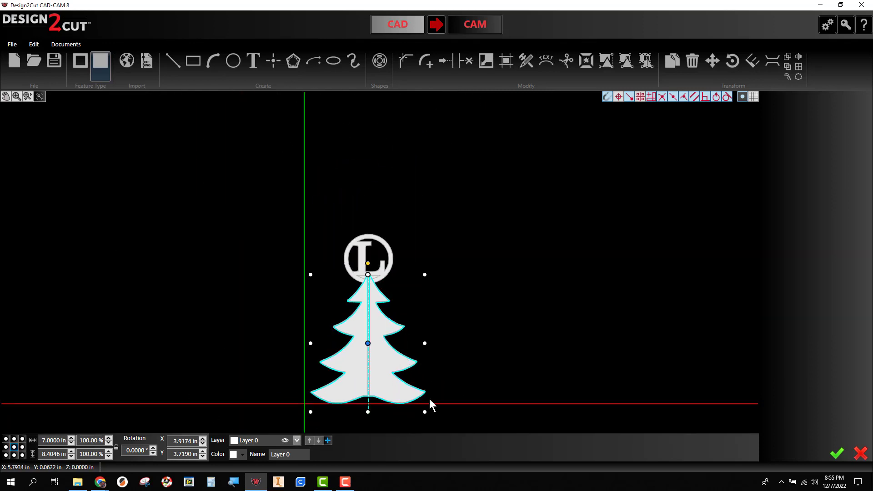
# - Place the top-slotted tree beside the ornament tree on the same baseline, centred at about X 11.28 in
pyautogui.moveTo(490, 391); pyautogui.dragTo(518, 401)
pyautogui.scroll(3, 508, 356)
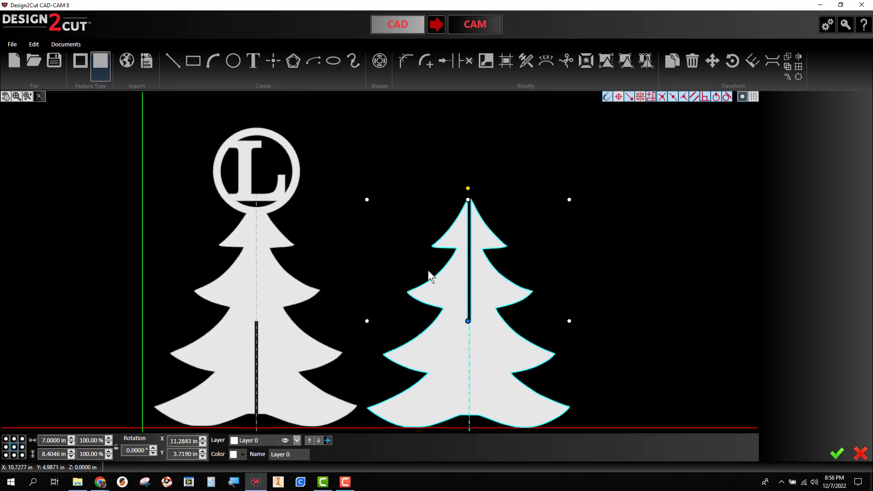
# - Draw a nearly horizontal construction line about 10.7 in long from the ring's lower edge across the top-slotted tree's tip
pyautogui.click(175, 67)
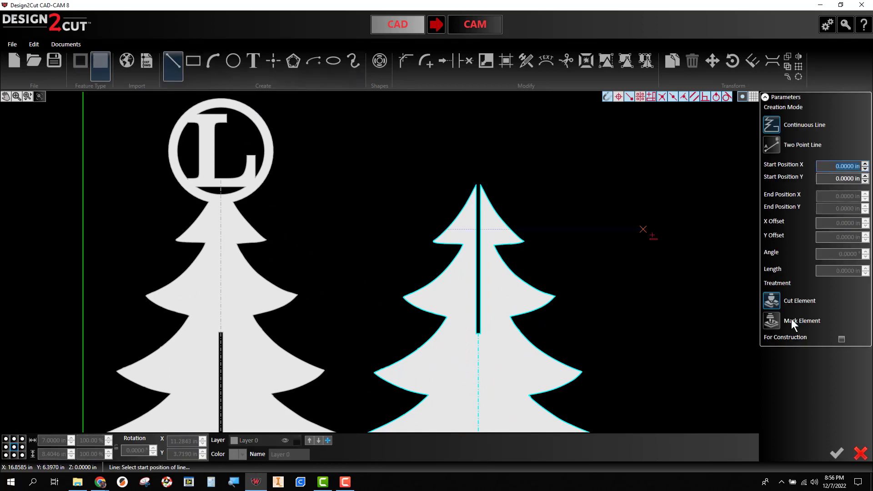
pyautogui.click(840, 339)
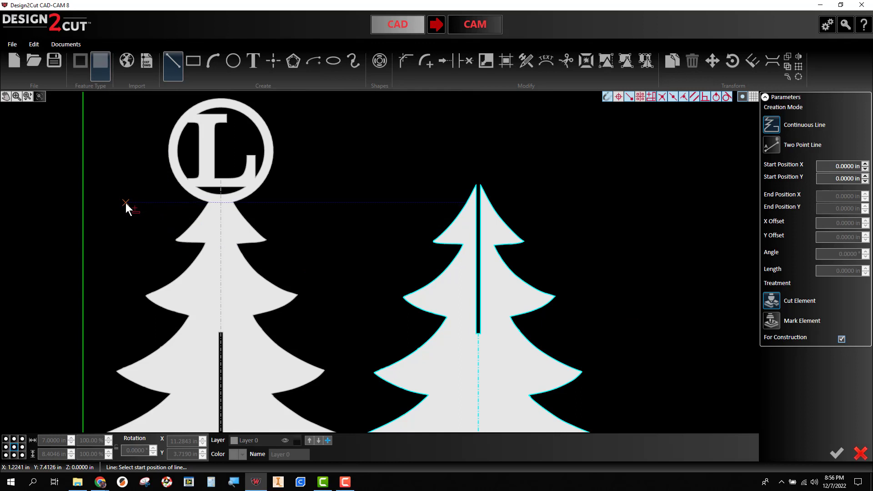
pyautogui.click(173, 203)
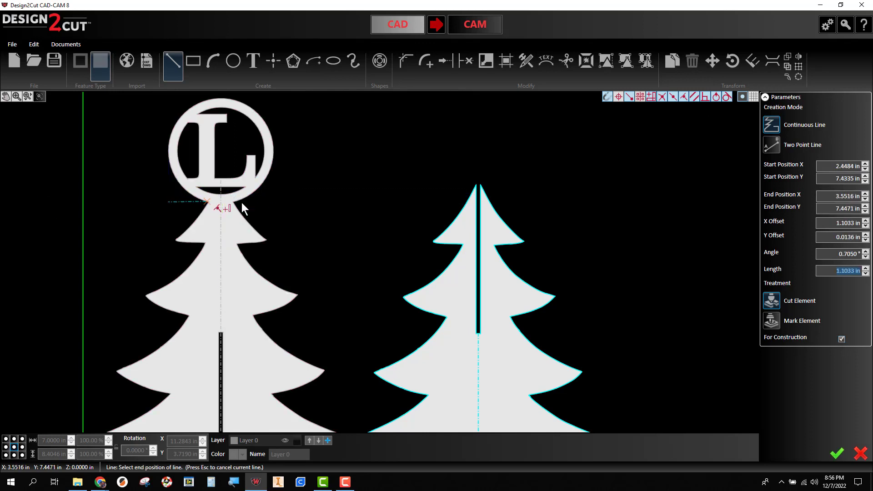
pyautogui.click(542, 203)
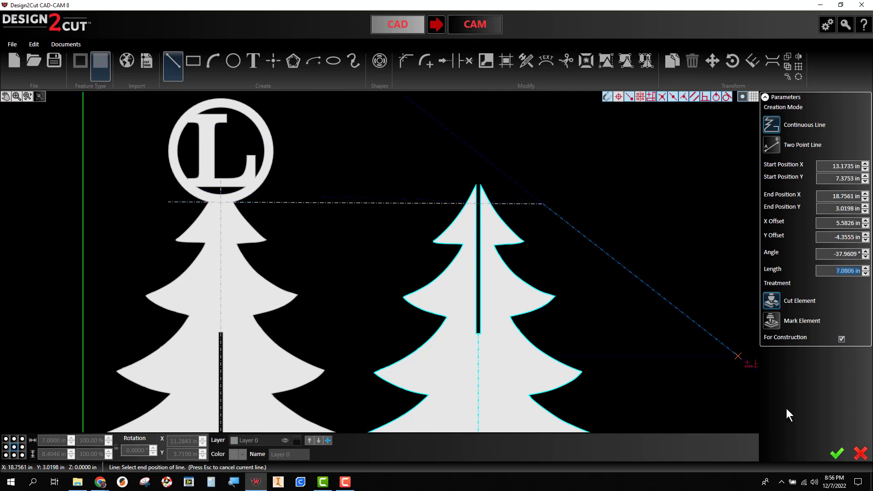
pyautogui.click(836, 456)
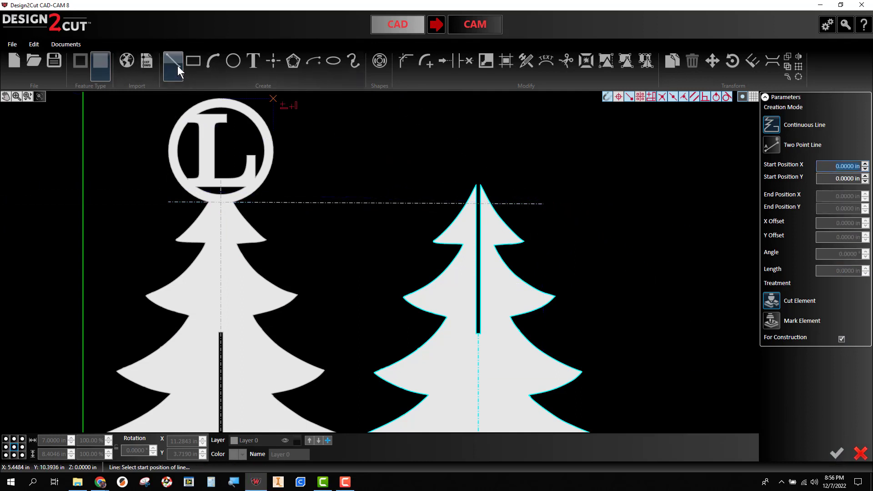
# - Draw a cut line about 1.7 in long over the construction line across the top-slotted tree's tip, and delete the construction line
pyautogui.click(841, 339)
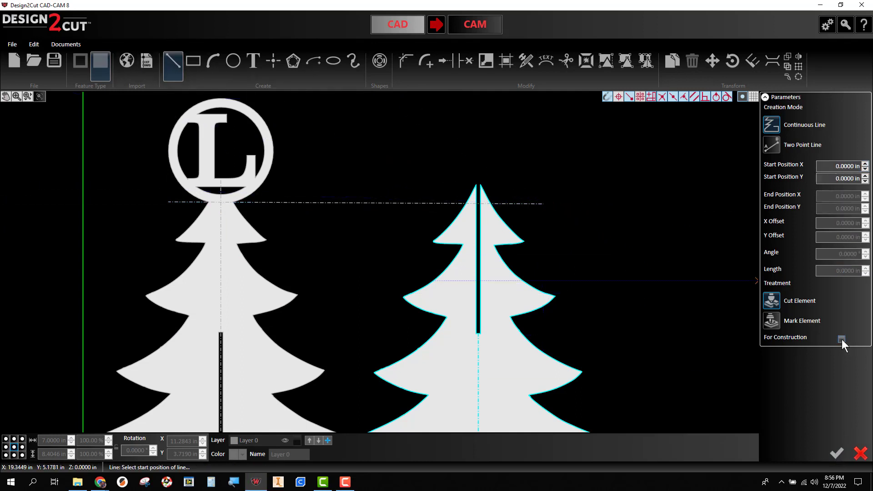
pyautogui.click(451, 204)
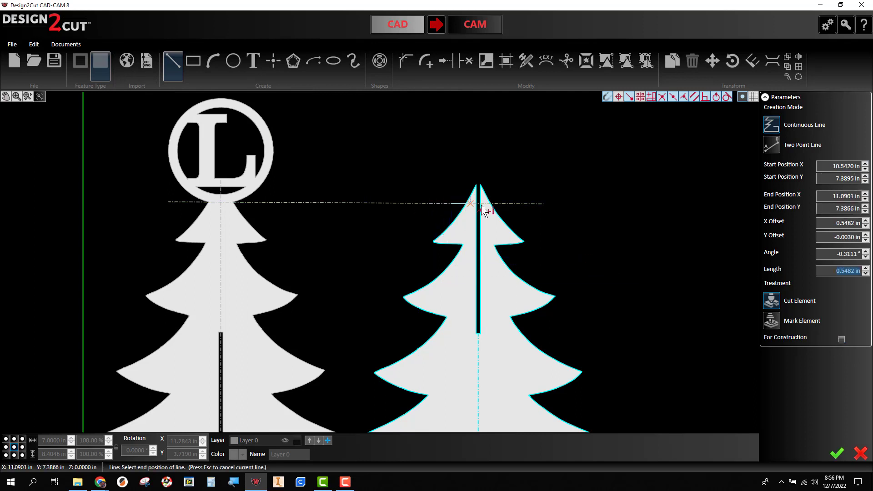
pyautogui.click(512, 205)
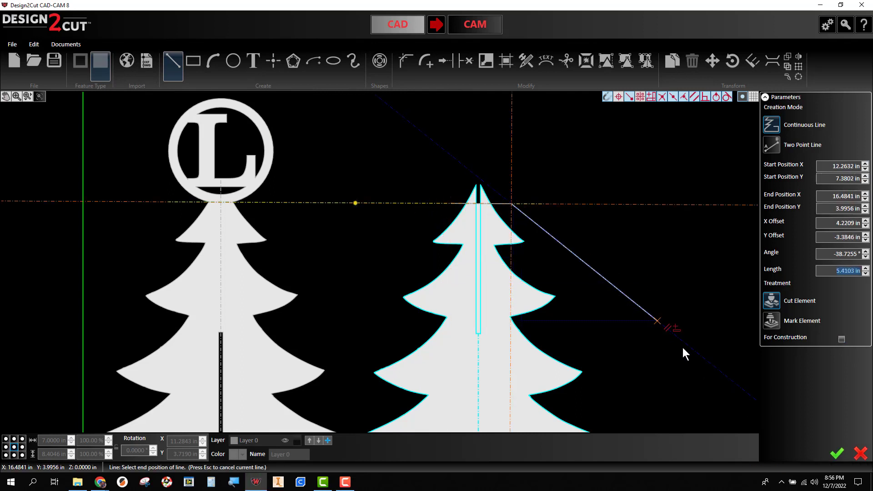
pyautogui.click(836, 453)
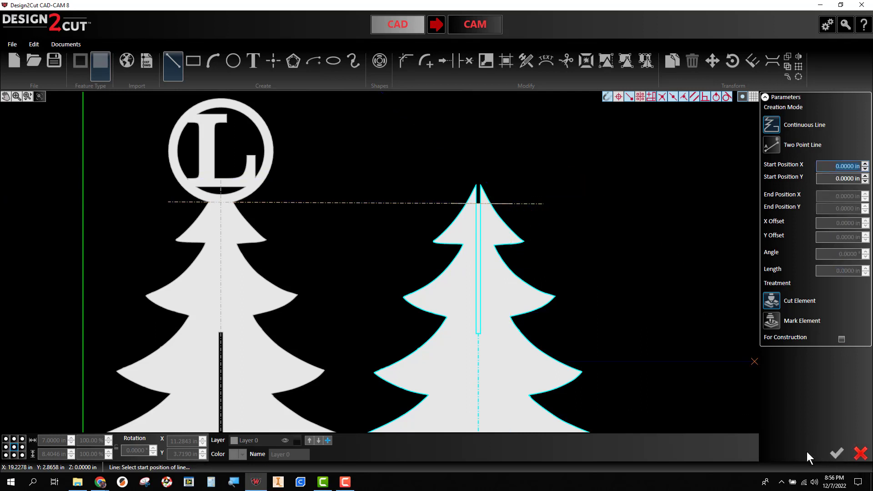
pyautogui.press('Escape')
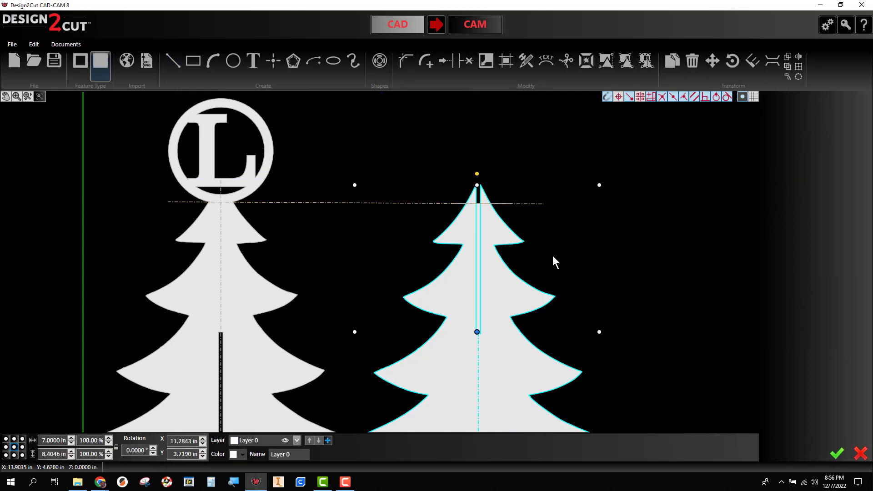
pyautogui.click(536, 206)
pyautogui.press('Delete')
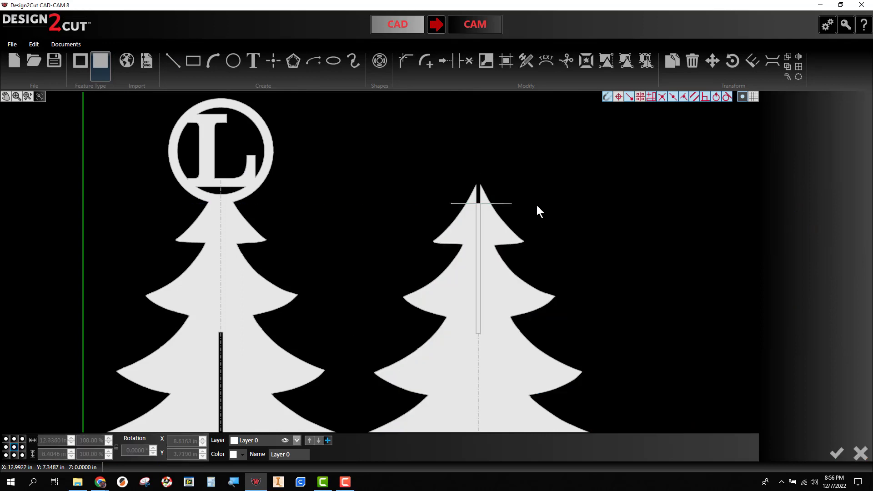
# - Trim the cut line's overhanging ends outside the top-slotted tree and its section crossing the slot
pyautogui.scroll(3, 528, 201)
pyautogui.scroll(5, 458, 190)
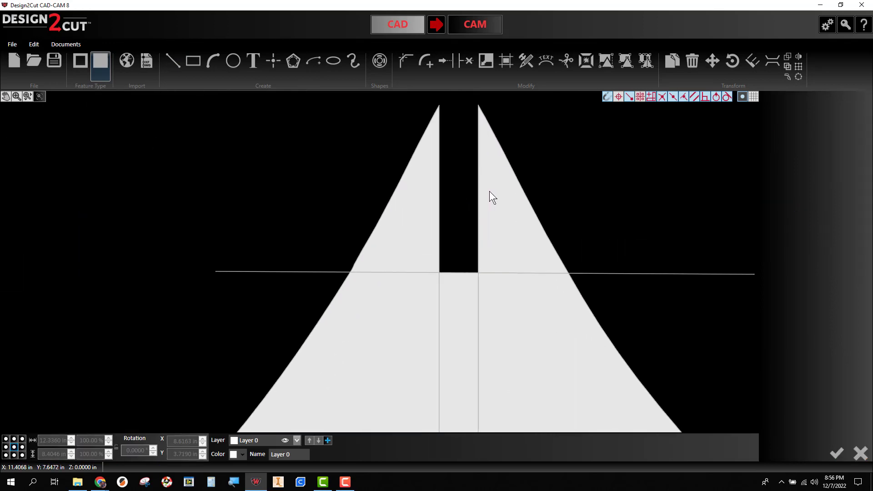
pyautogui.moveTo(620, 190); pyautogui.dragTo(587, 218, button='middle')
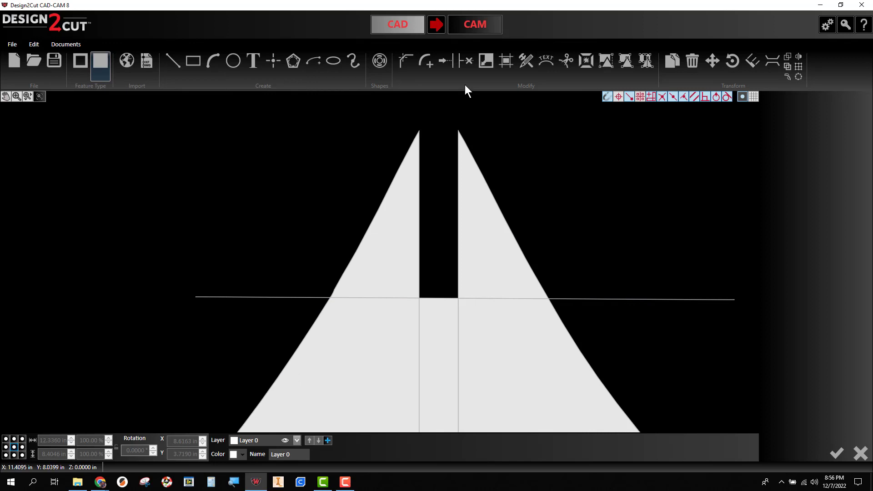
pyautogui.click(484, 180)
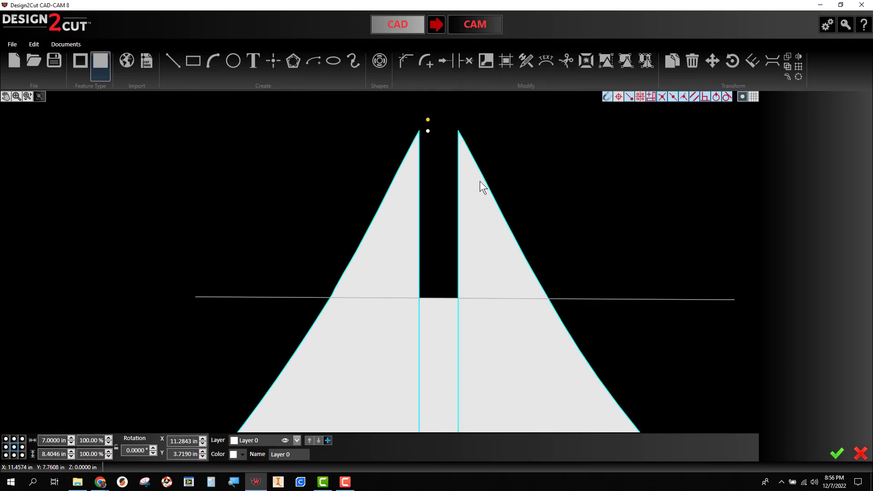
pyautogui.press('Escape')
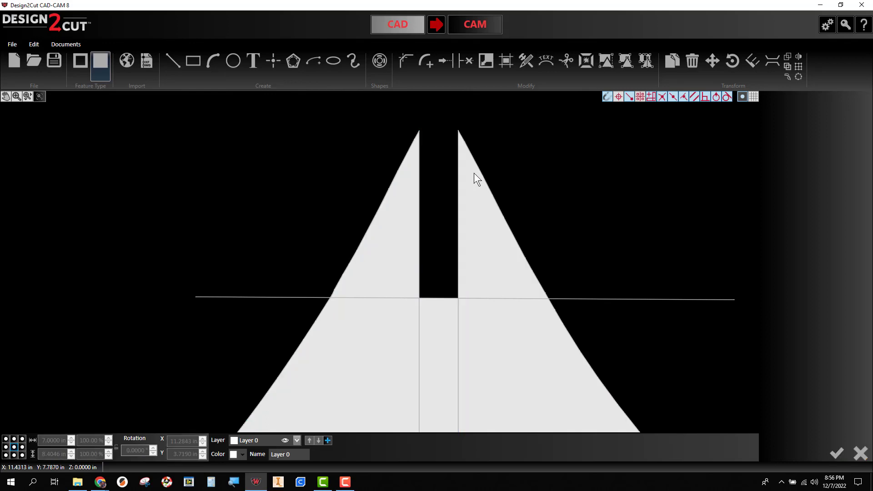
pyautogui.click(467, 67)
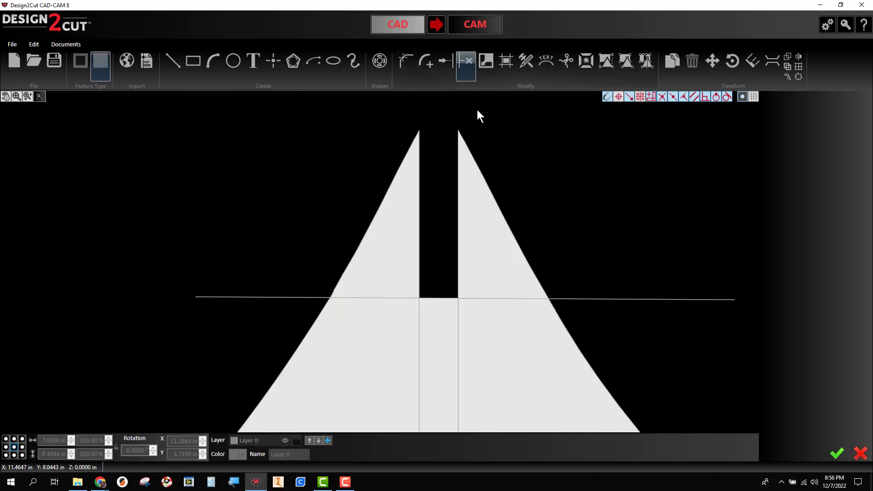
pyautogui.click(587, 299)
pyautogui.click(446, 298)
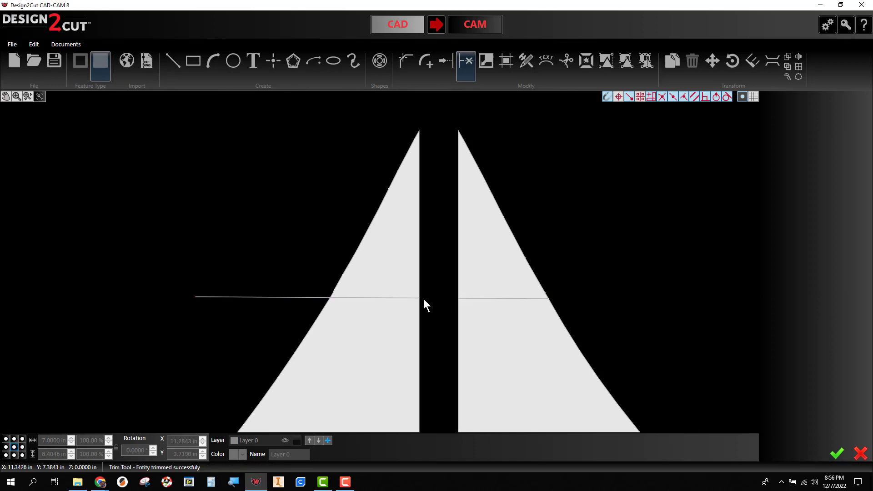
pyautogui.click(298, 297)
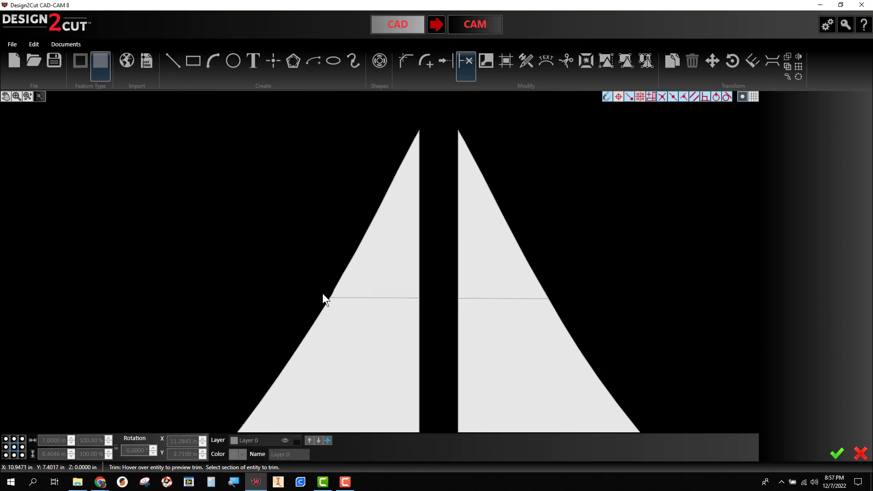
# - Trim away the outer edge segments and the slot edge above the cut line on the left half of the top-slotted tree's tip
pyautogui.scroll(5, 331, 296)
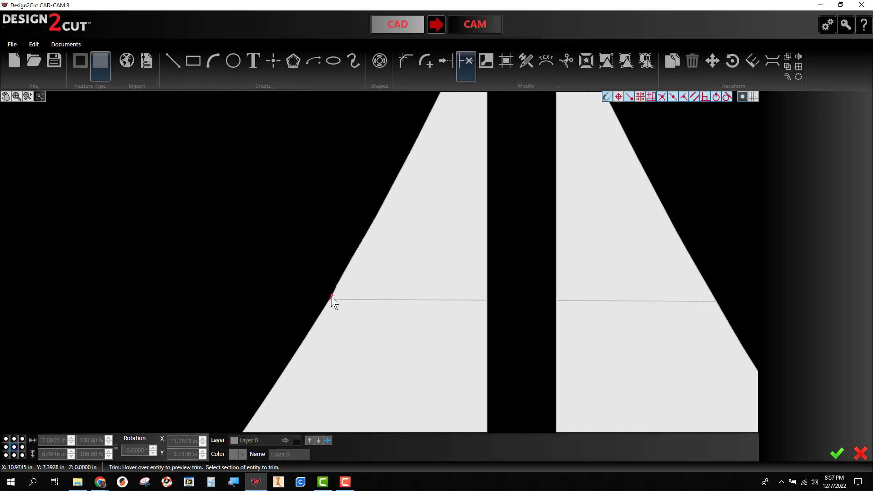
pyautogui.click(333, 298)
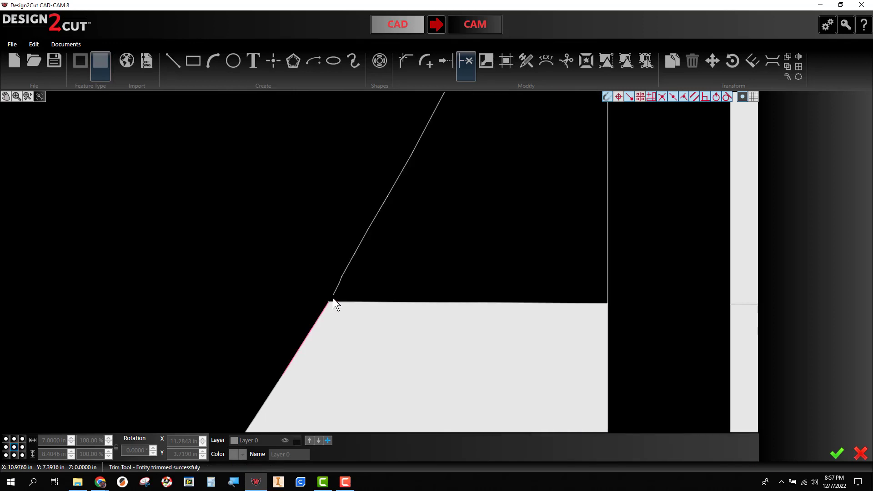
pyautogui.click(341, 275)
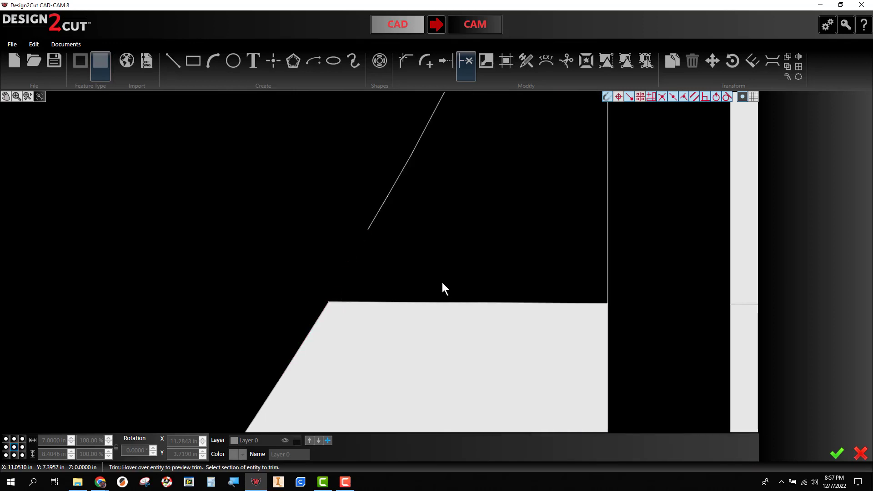
pyautogui.scroll(-3, 442, 282)
pyautogui.scroll(-2, 568, 299)
pyautogui.click(544, 264)
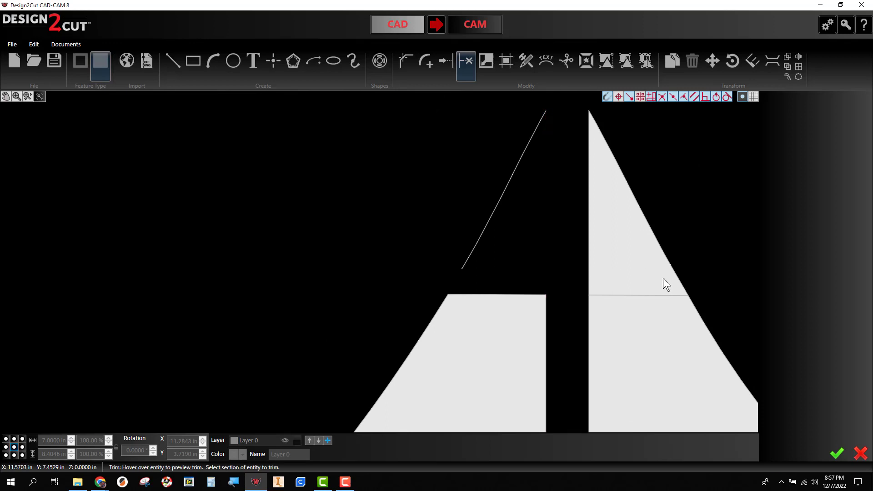
# - Trim away the outer edge segments and the slot edge above the cut line on the right half of the top-slotted tree's tip
pyautogui.scroll(3, 697, 296)
pyautogui.click(676, 292)
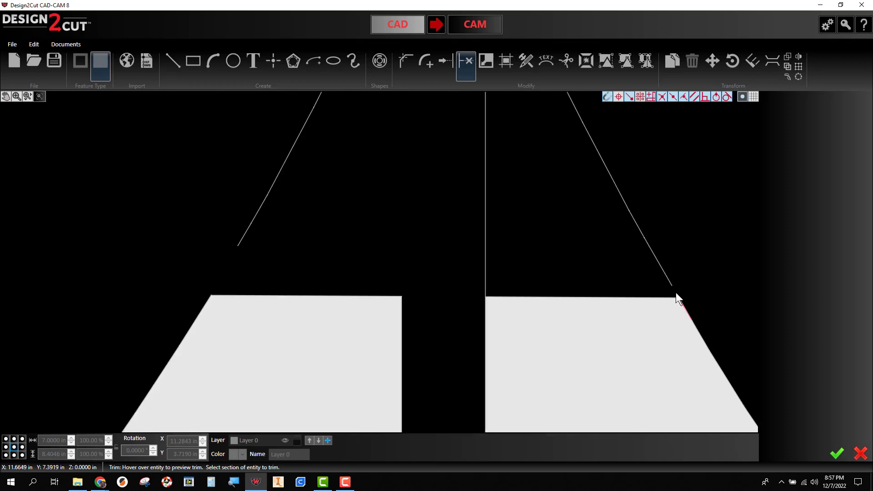
pyautogui.click(667, 278)
pyautogui.scroll(-3, 584, 254)
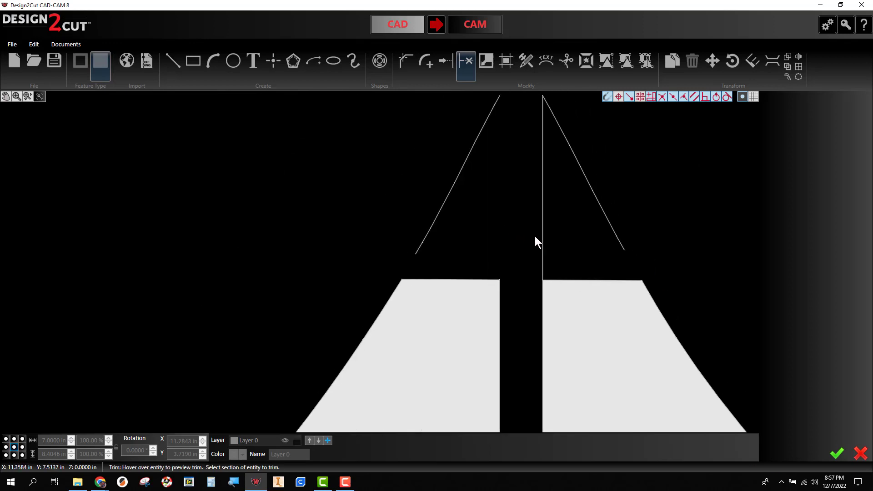
pyautogui.moveTo(688, 230); pyautogui.dragTo(579, 299, button='middle')
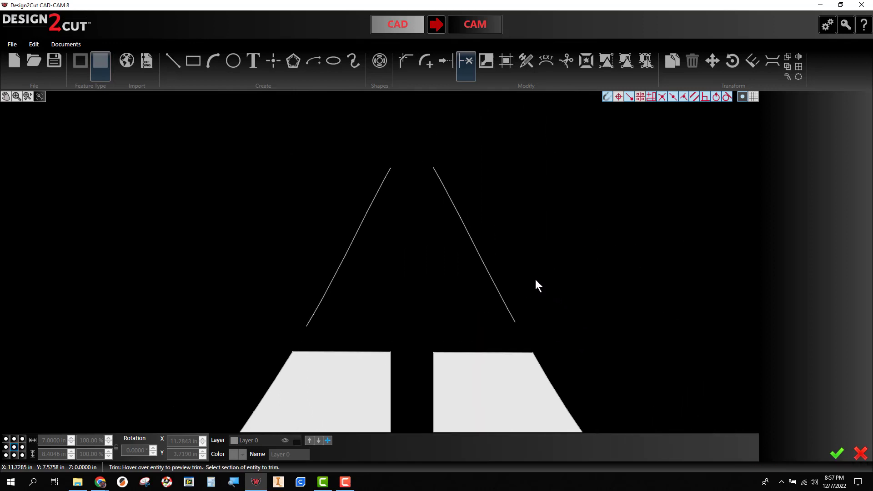
pyautogui.scroll(4, 532, 354)
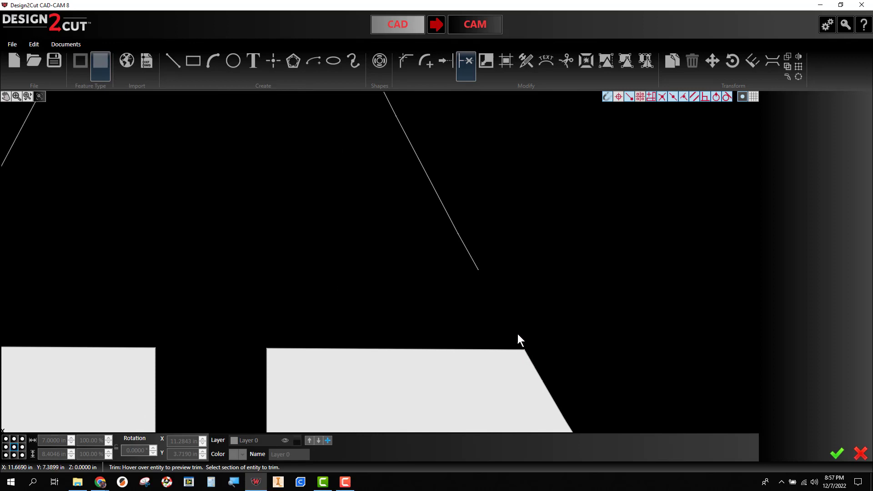
pyautogui.scroll(-3, 515, 336)
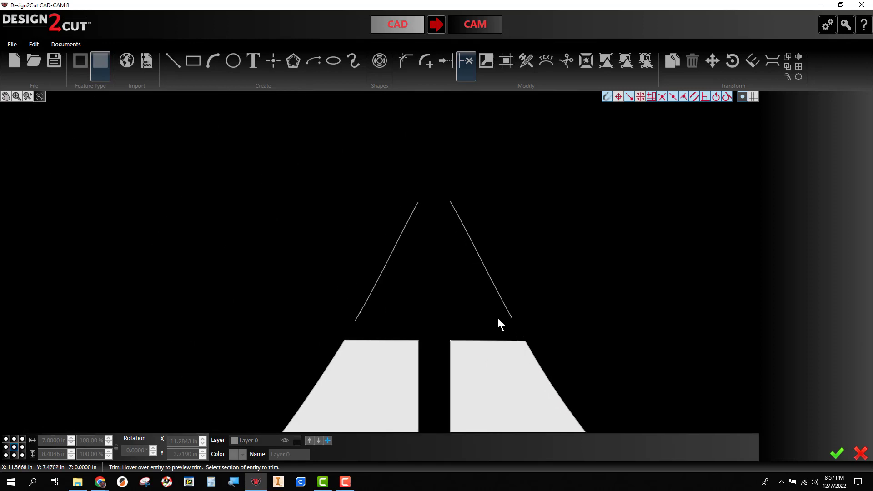
# - Delete the leftover outline pieces of the tip on both sides above the top-slotted tree's flat cut edge
pyautogui.press('Escape')
pyautogui.moveTo(435, 177); pyautogui.dragTo(543, 327)
pyautogui.press('Delete')
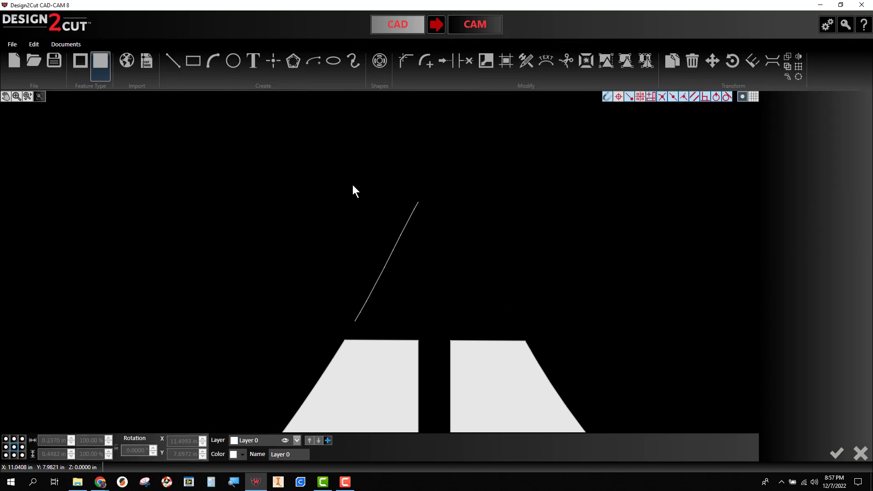
pyautogui.moveTo(323, 176); pyautogui.dragTo(457, 328)
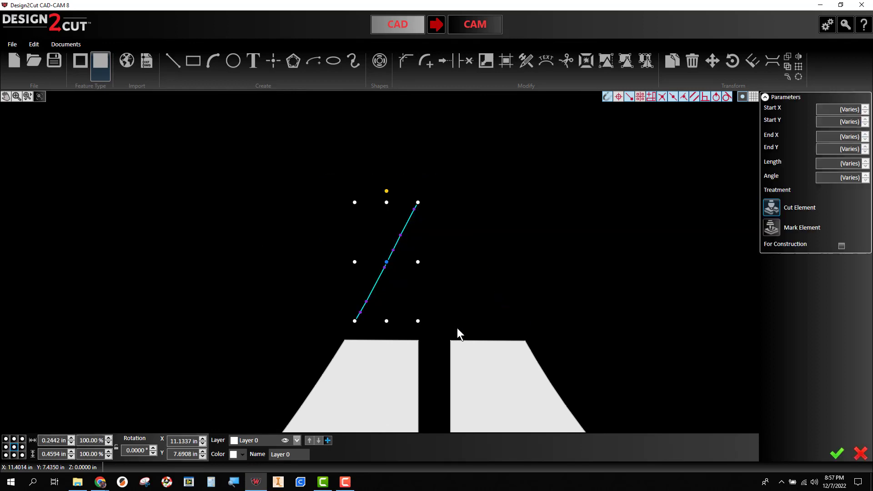
pyautogui.press('Delete')
pyautogui.scroll(-5, 521, 287)
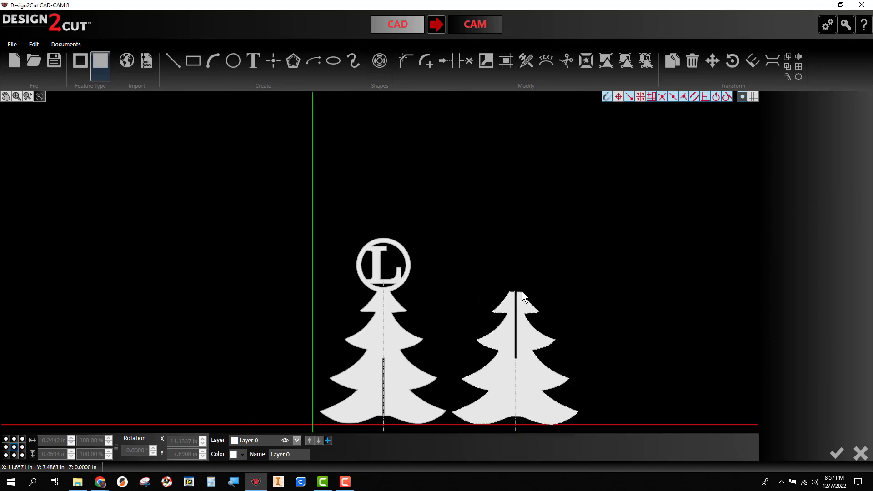
pyautogui.moveTo(570, 308); pyautogui.dragTo(532, 258, button='middle')
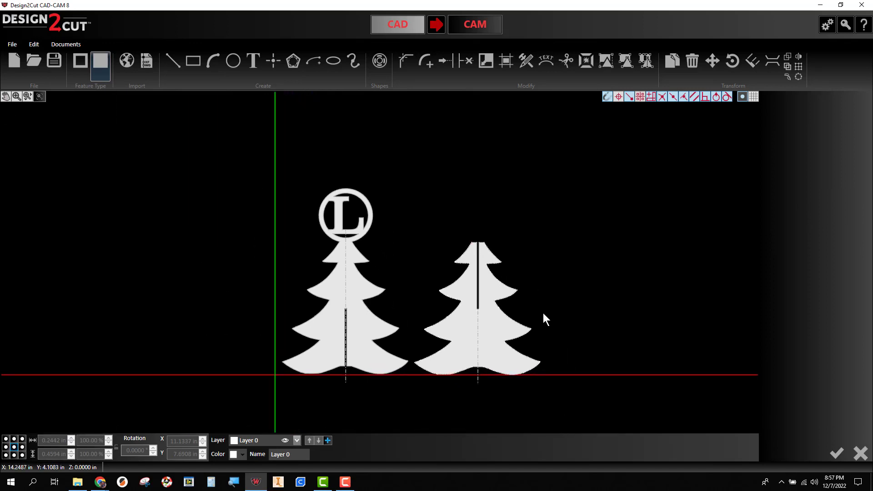
pyautogui.click(520, 328)
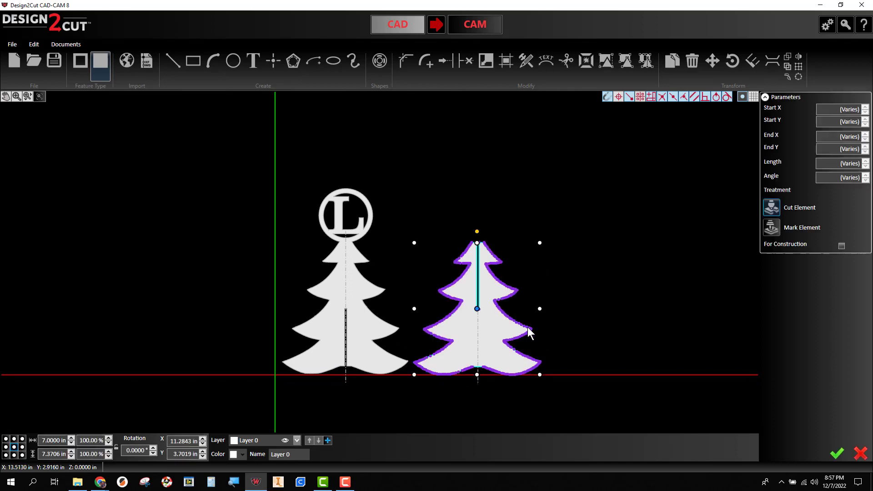
pyautogui.click(560, 314)
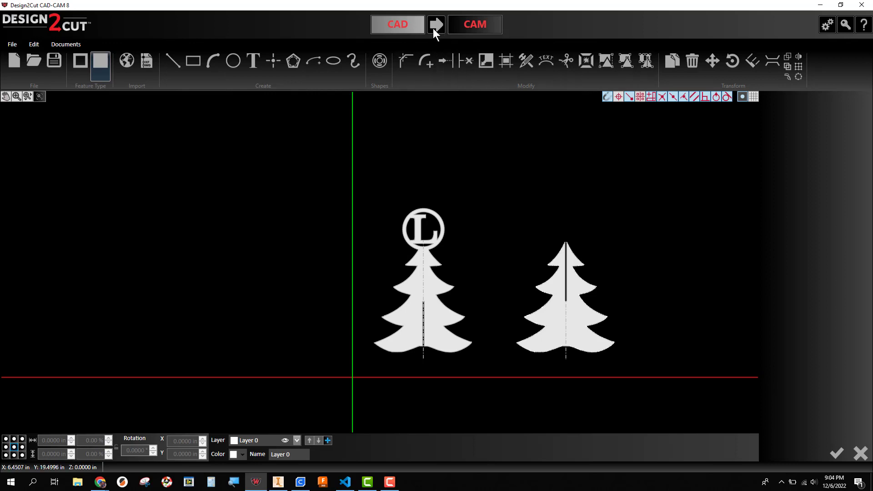
# - Switch to CAM and shorten the arc lead-in of the ring's left opening to a radius of about 0.30 in and an angle of about 88°
pyautogui.click(459, 22)
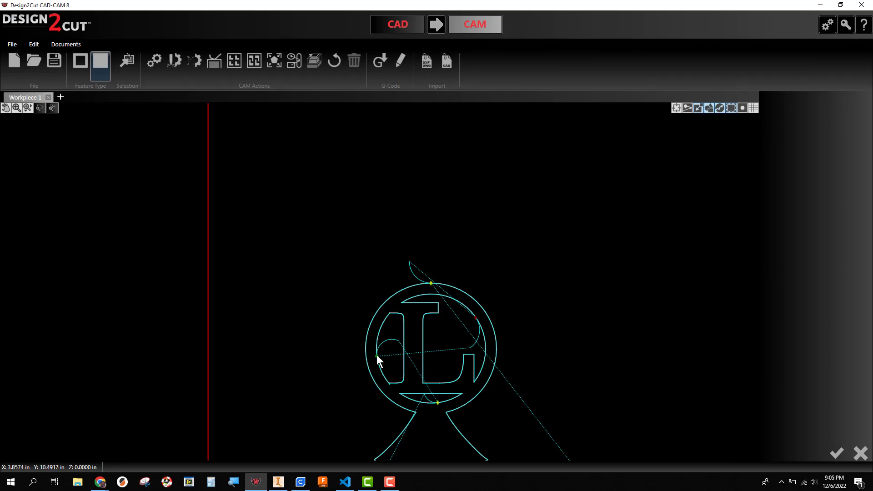
pyautogui.scroll(4, 396, 347)
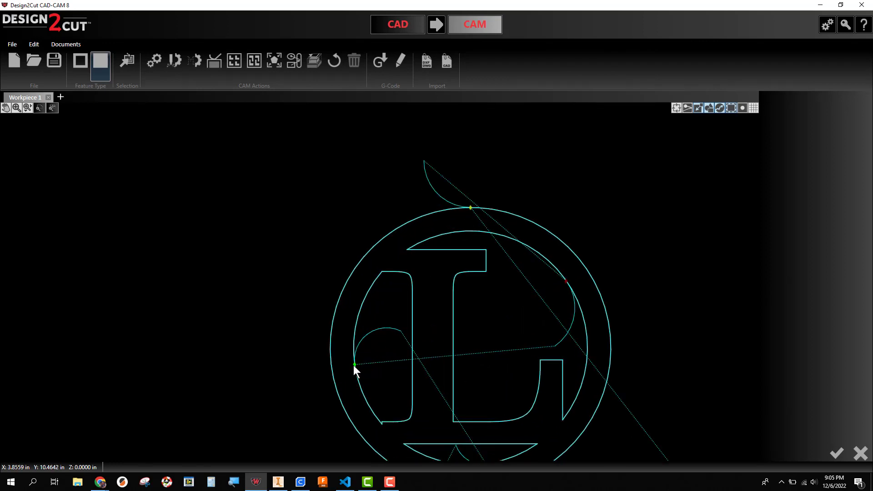
pyautogui.click(355, 364)
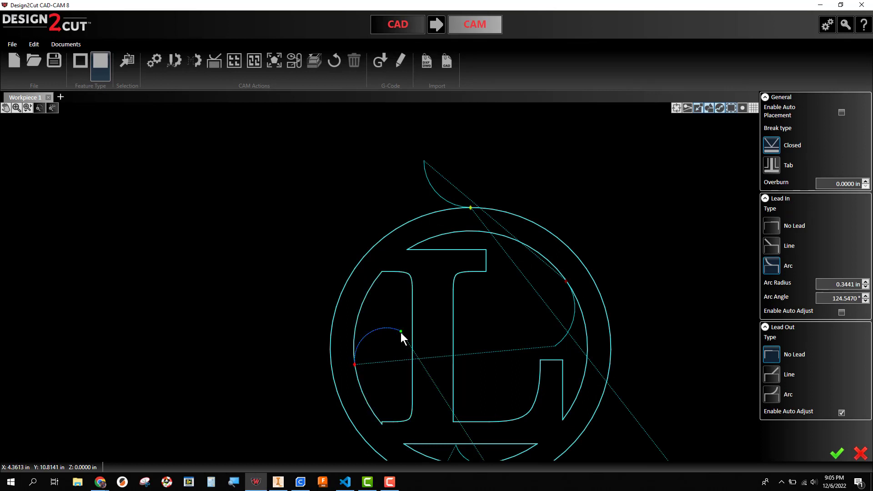
pyautogui.moveTo(400, 332); pyautogui.dragTo(377, 333)
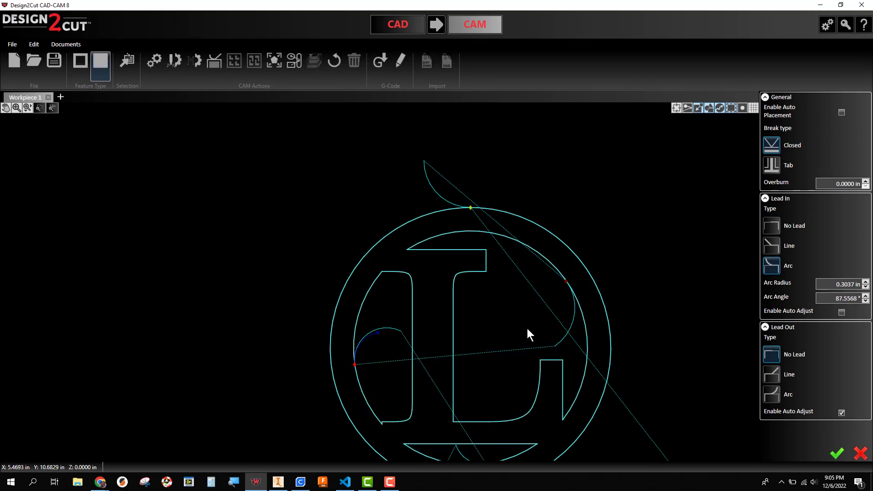
# - Shift the start points of the ring's right and bottom openings and reshape their arc lead-ins to radii of about 0.38 in and 0.24 in
pyautogui.click(566, 282)
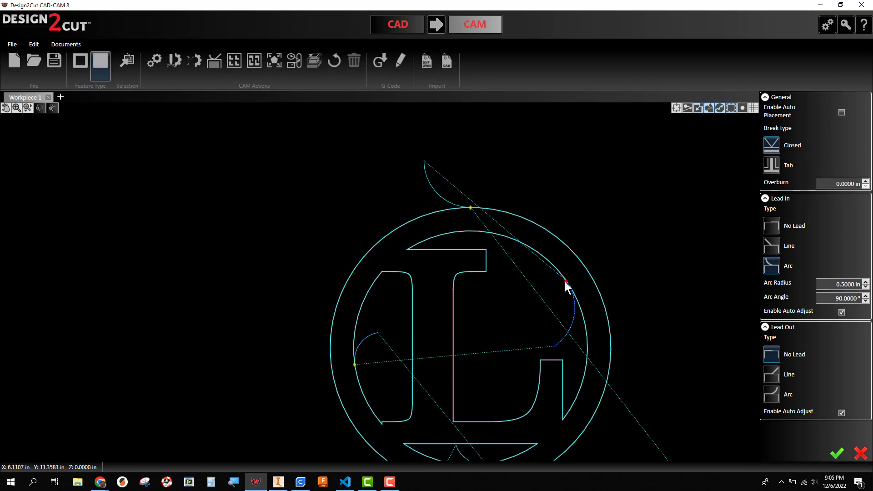
pyautogui.moveTo(566, 282); pyautogui.dragTo(557, 271)
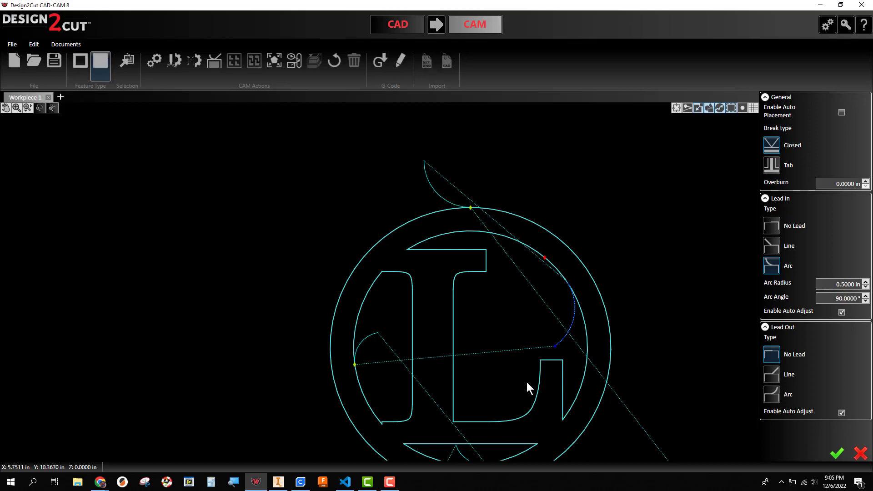
pyautogui.moveTo(499, 367); pyautogui.dragTo(505, 250, button='middle')
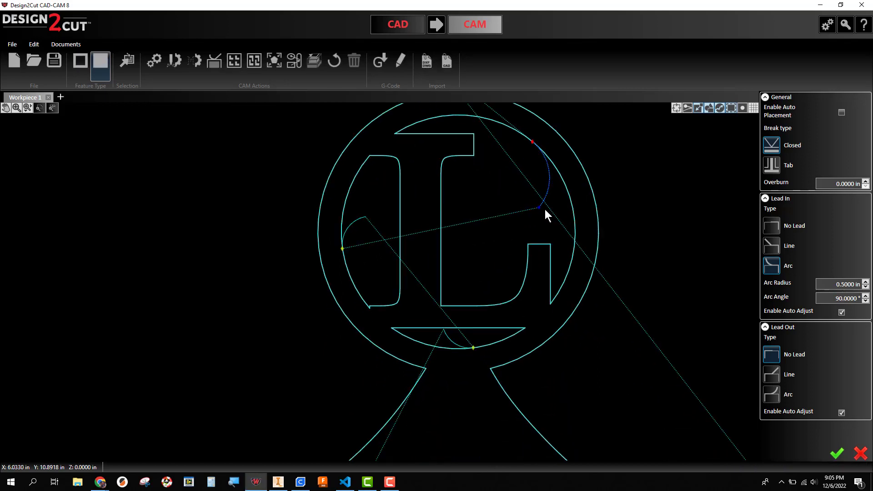
pyautogui.moveTo(538, 208); pyautogui.dragTo(513, 205)
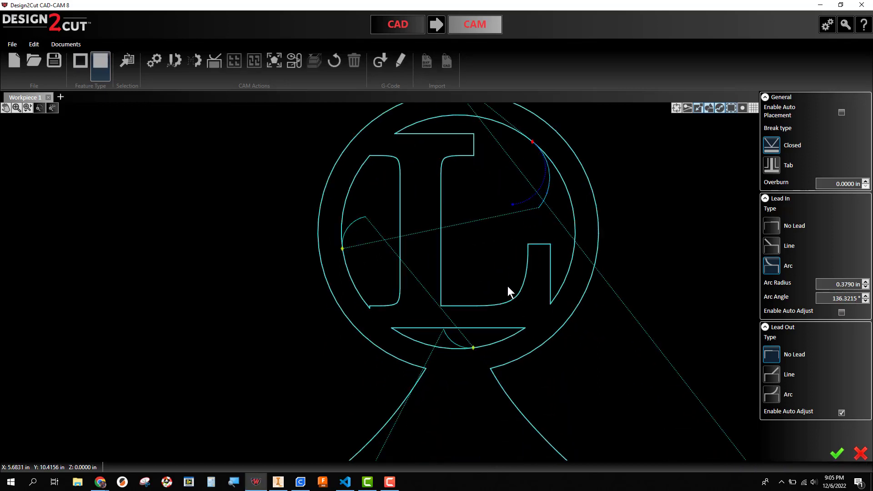
pyautogui.click(473, 347)
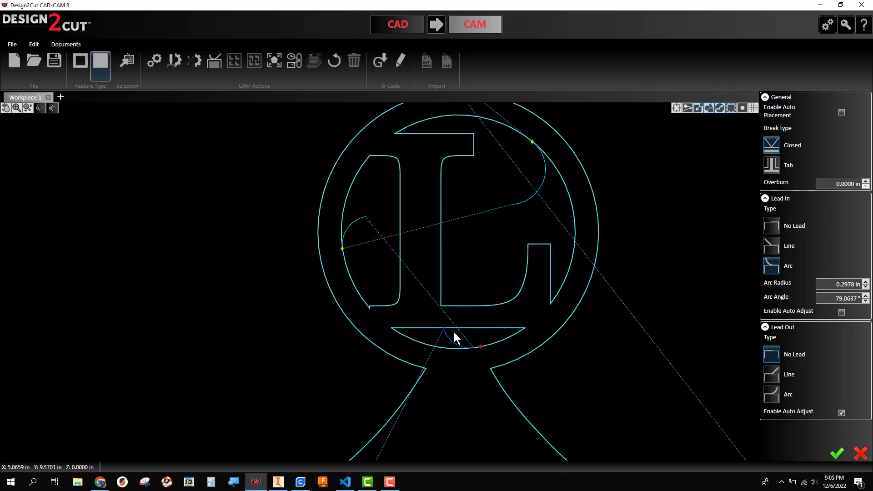
pyautogui.moveTo(448, 330); pyautogui.dragTo(458, 337)
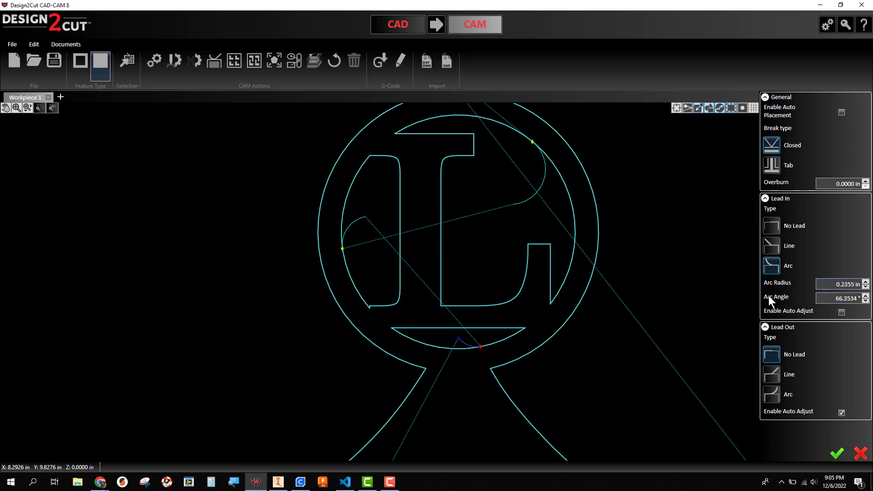
# - Move the ornament tree's outer lead-in from the top of the ring to the outline's left side, on a lower branch's upper edge
pyautogui.scroll(-4, 636, 343)
pyautogui.moveTo(600, 320); pyautogui.dragTo(529, 143, button='middle')
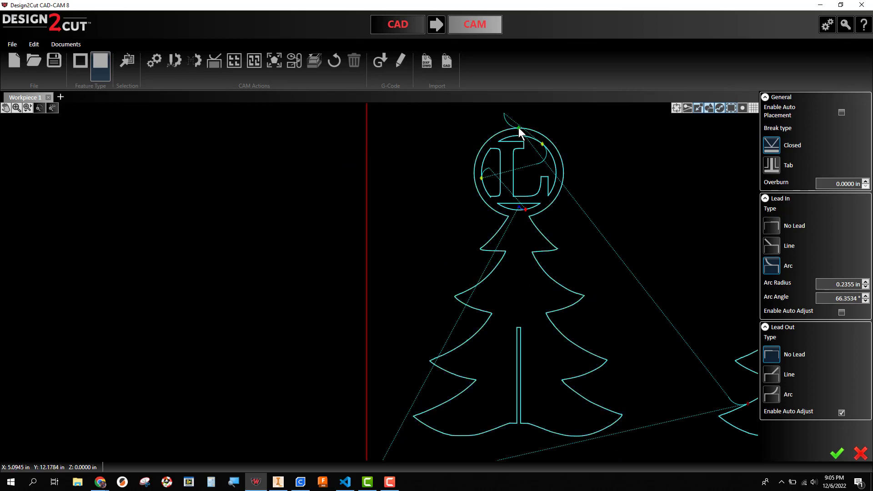
pyautogui.click(518, 127)
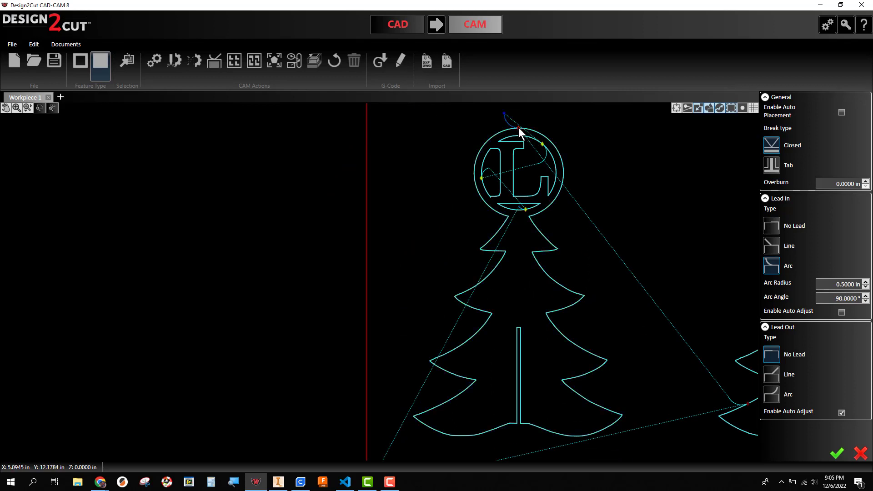
pyautogui.click(463, 345)
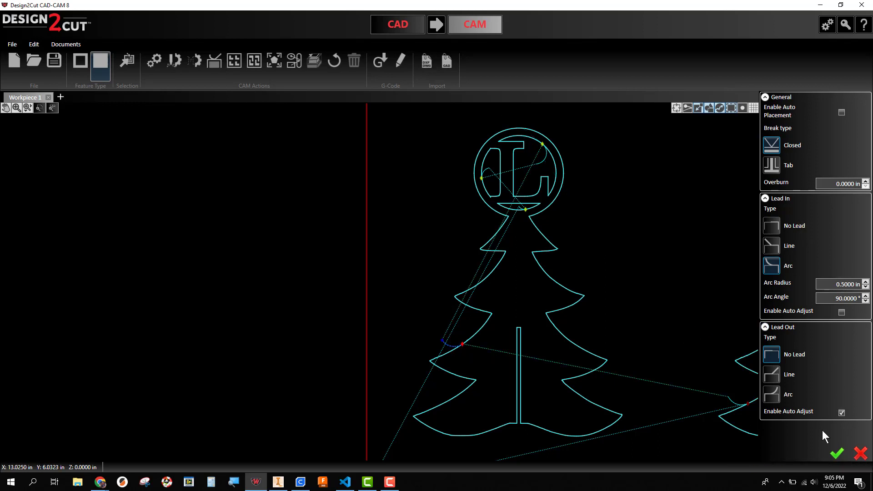
pyautogui.scroll(-1, 658, 324)
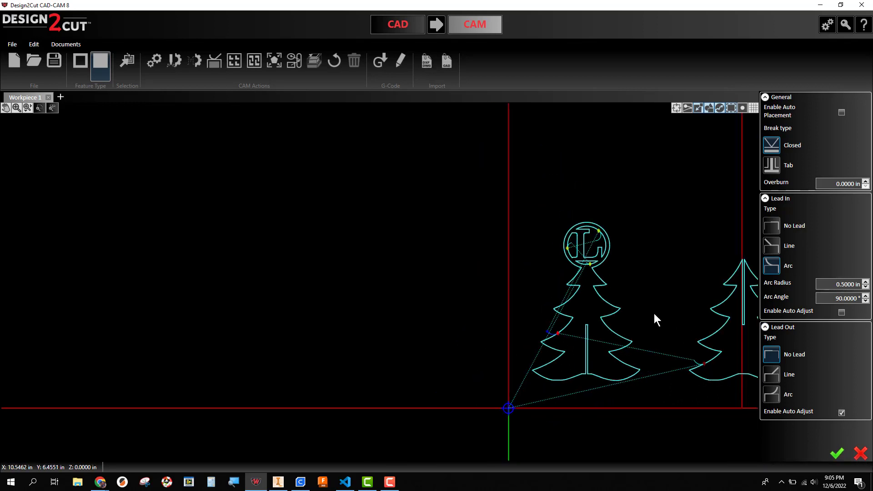
pyautogui.scroll(-1, 654, 313)
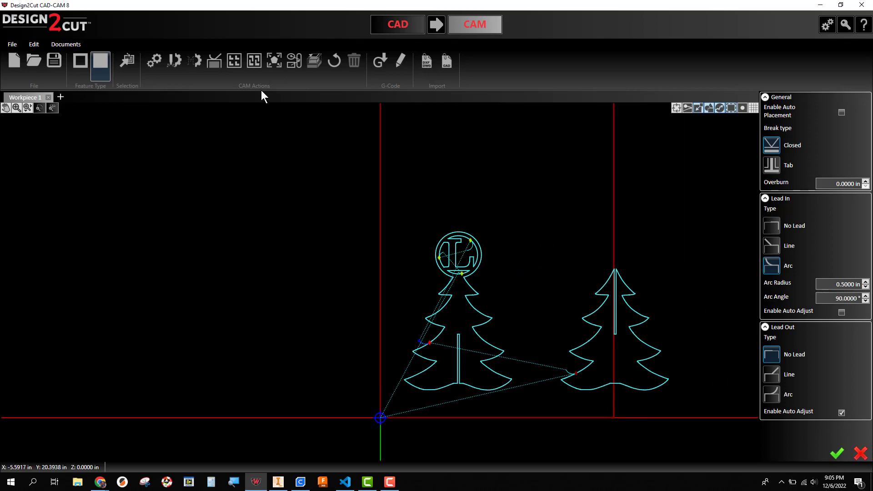
# - Set the workpiece width and length to 48 in each
pyautogui.click(159, 65)
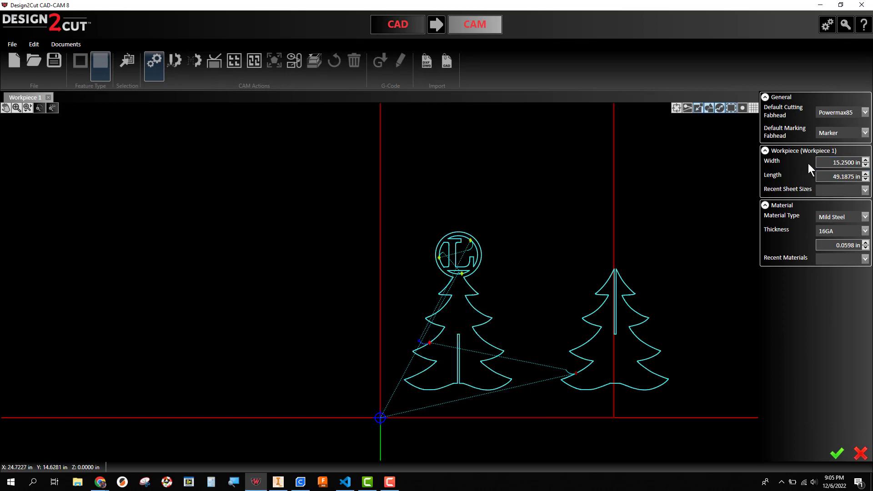
pyautogui.moveTo(821, 162); pyautogui.dragTo(857, 169)
pyautogui.write('48')
pyautogui.press('Tab')
pyautogui.write('48')
pyautogui.click(835, 453)
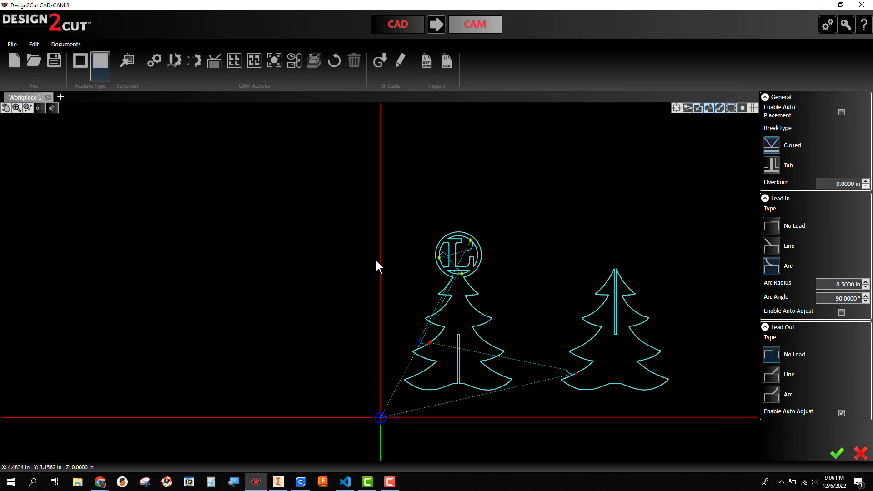
# - Nest the two tree parts from the [-X; -Y] corner along X with 0.25 in spacing, and try nesting along Y
pyautogui.click(255, 61)
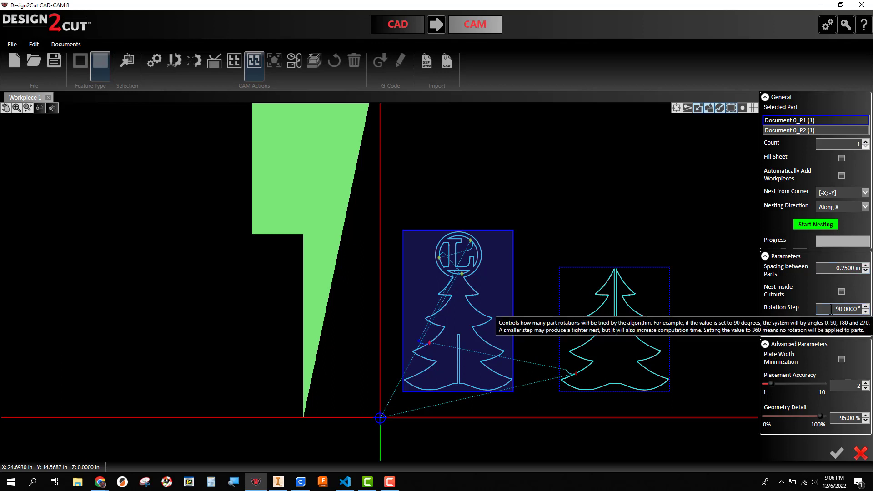
pyautogui.click(806, 223)
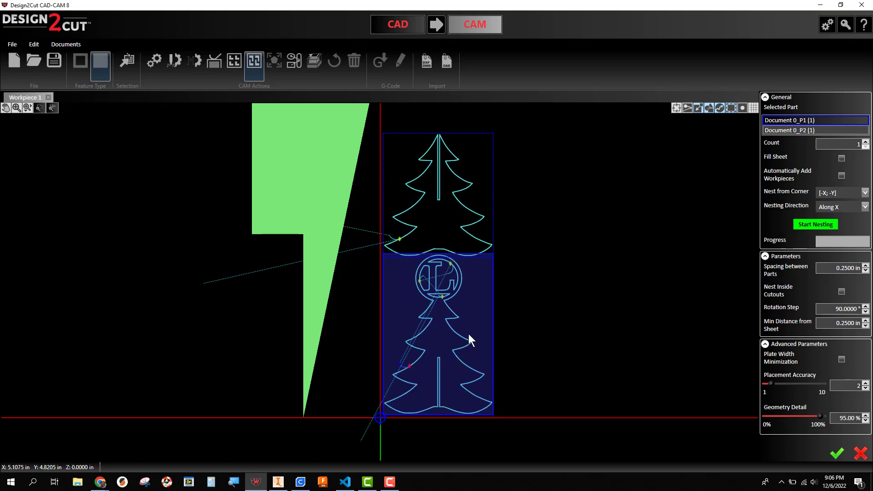
pyautogui.click(846, 205)
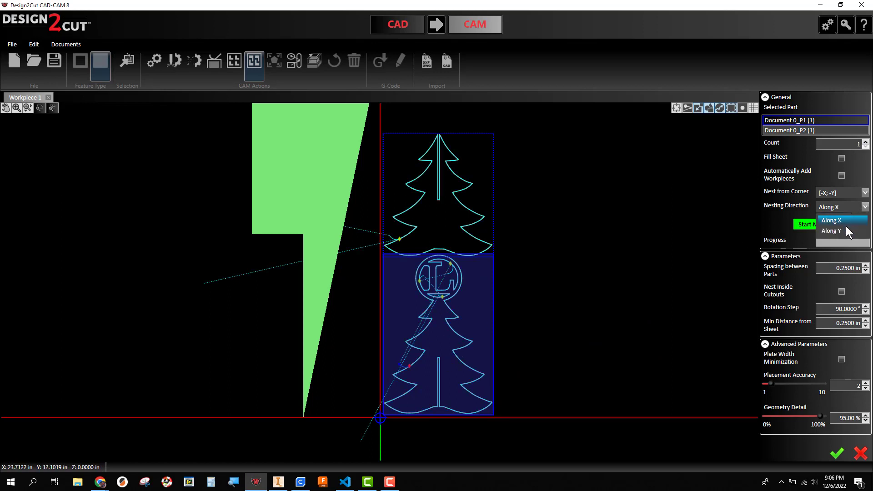
pyautogui.click(845, 231)
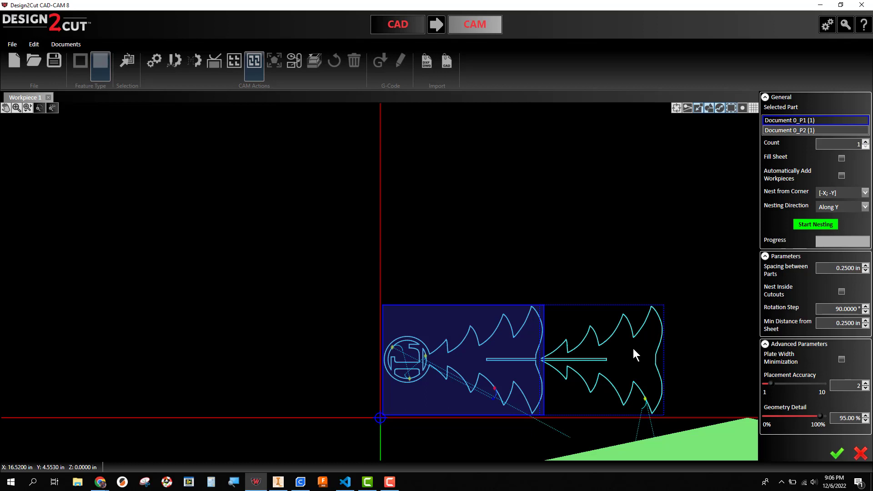
# - Switch the nesting direction back to Along X, re-nest both tree parts and apply the layout
pyautogui.click(834, 208)
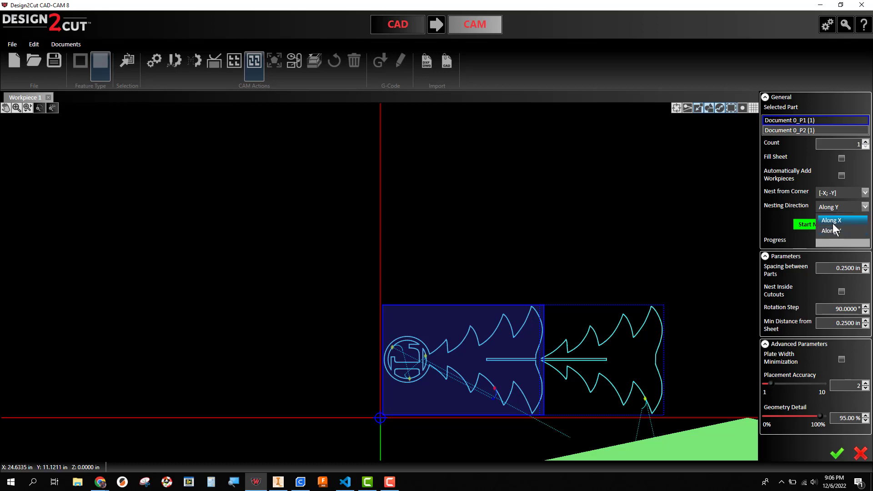
pyautogui.click(833, 222)
pyautogui.click(815, 224)
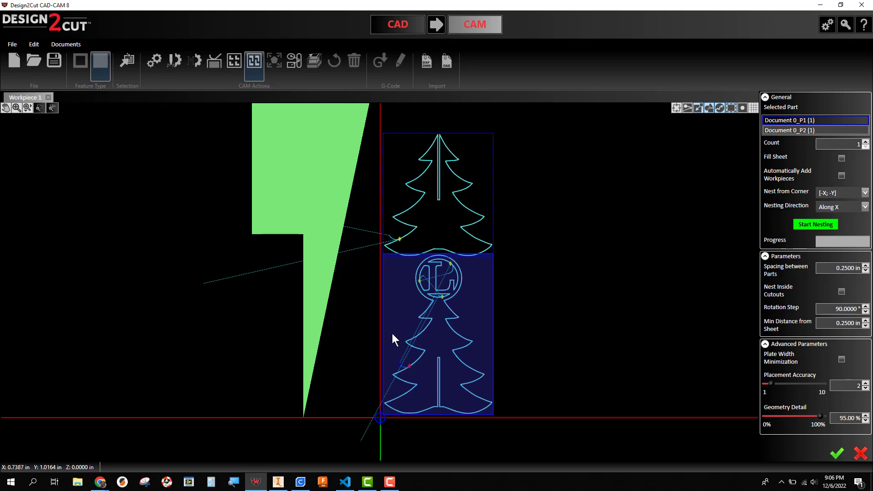
pyautogui.click(838, 454)
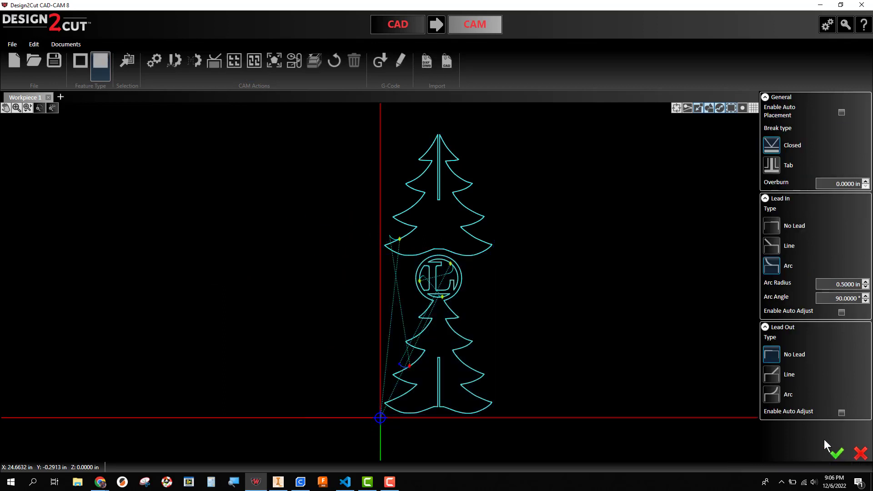
pyautogui.click(377, 58)
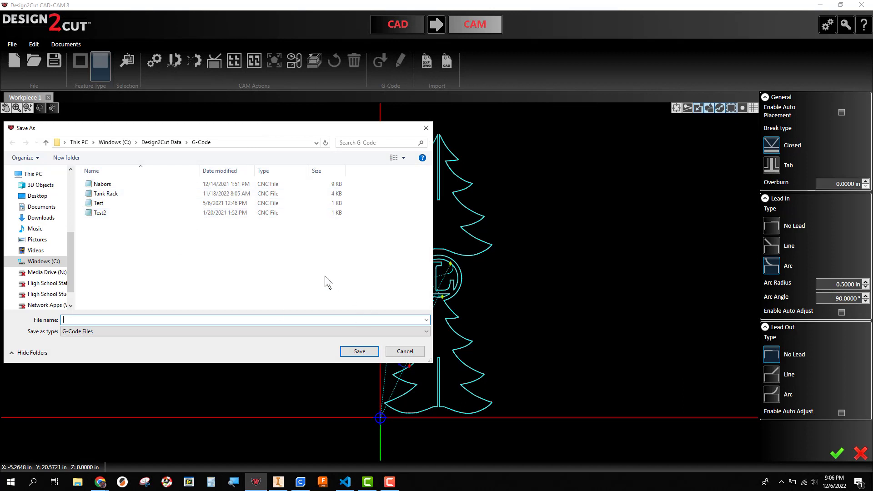
pyautogui.click(405, 351)
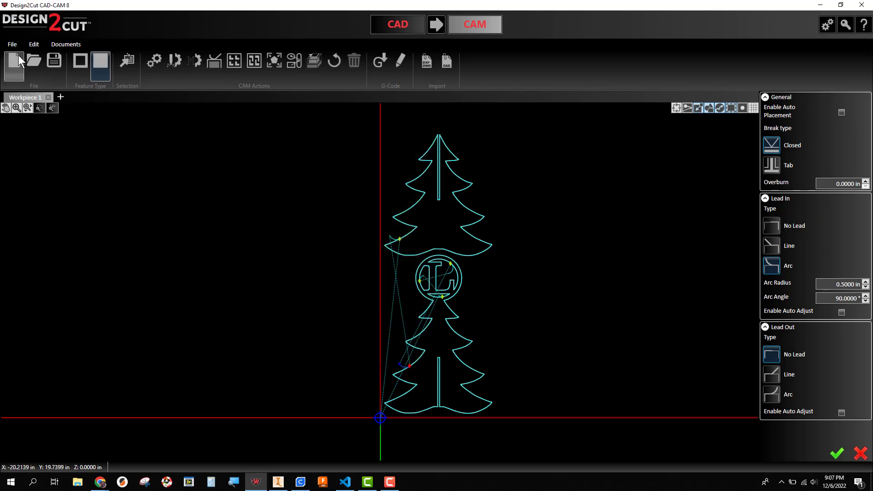
pyautogui.click(14, 43)
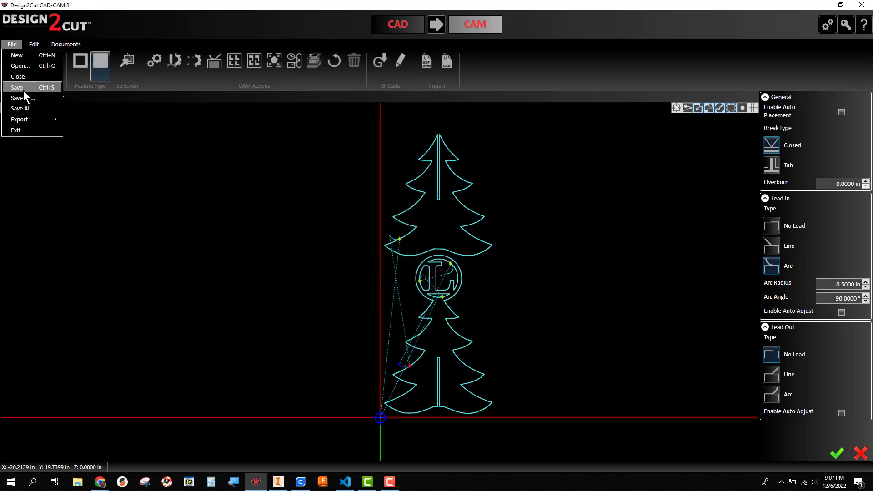
pyautogui.click(23, 89)
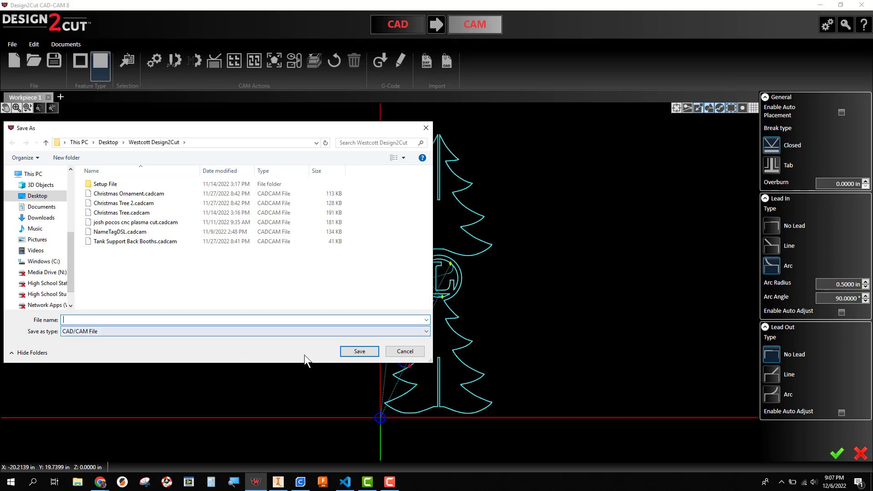
pyautogui.click(398, 353)
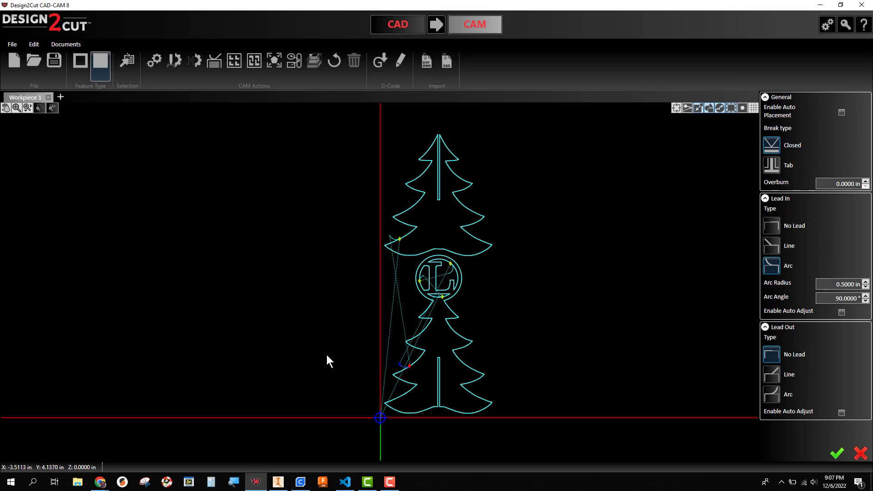
pyautogui.click(390, 481)
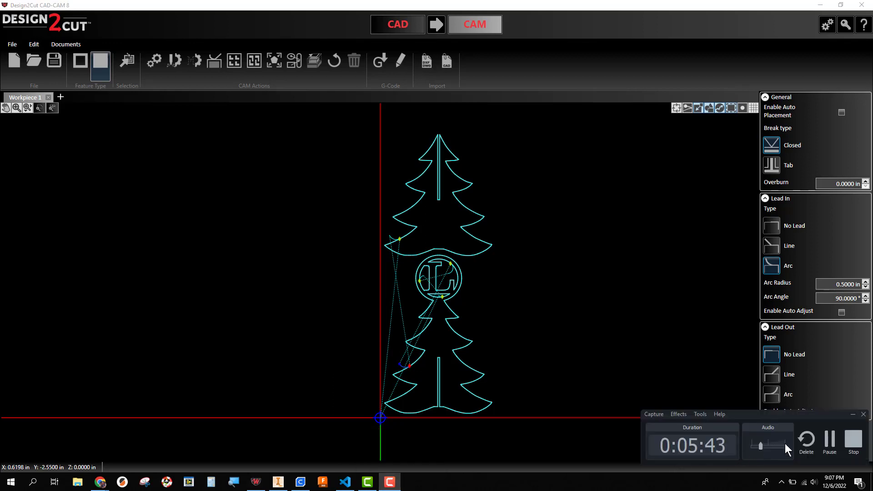